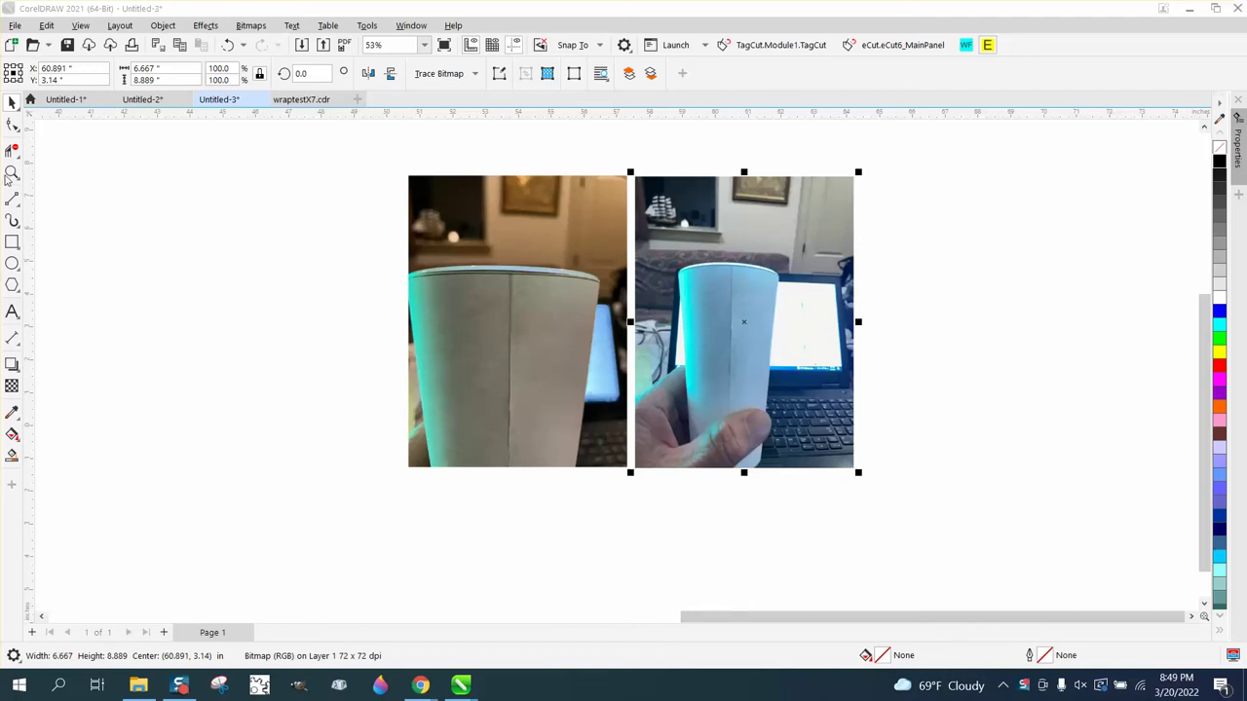
# Zoom in progressively on the two cup photos
pyautogui.click(12, 173)
pyautogui.moveTo(398, 170); pyautogui.dragTo(815, 462)
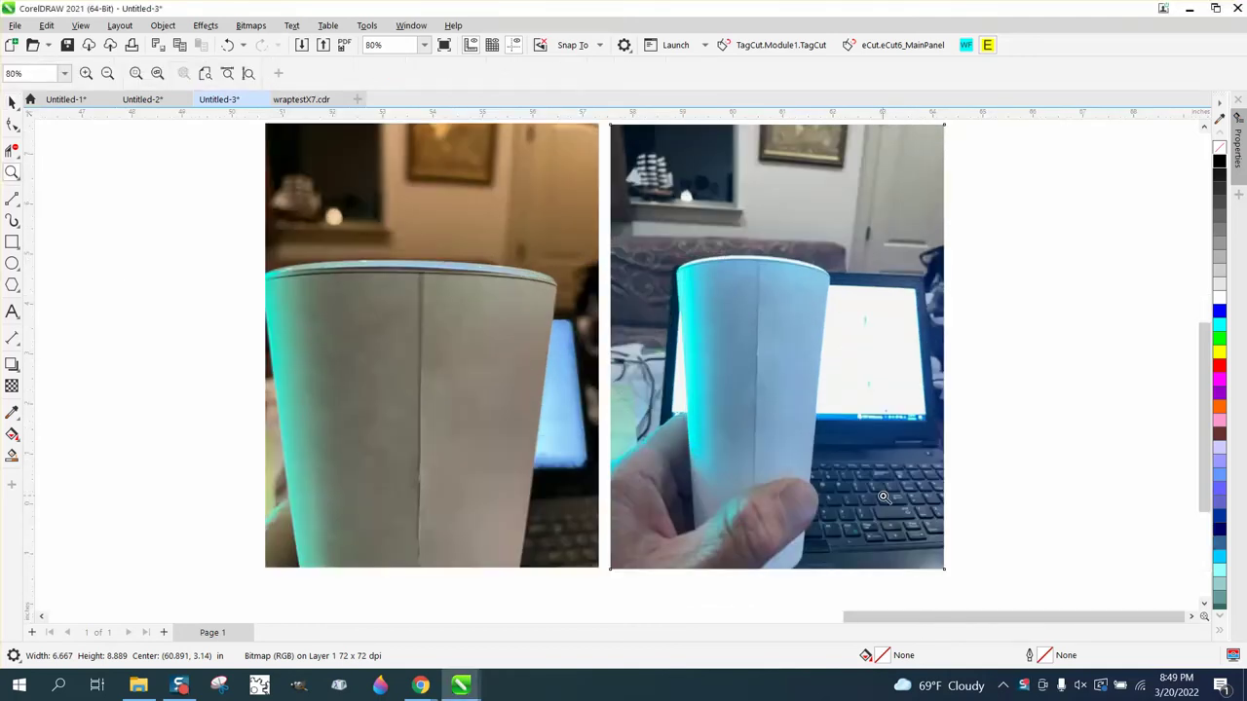
pyautogui.scroll(-1, 661, 404)
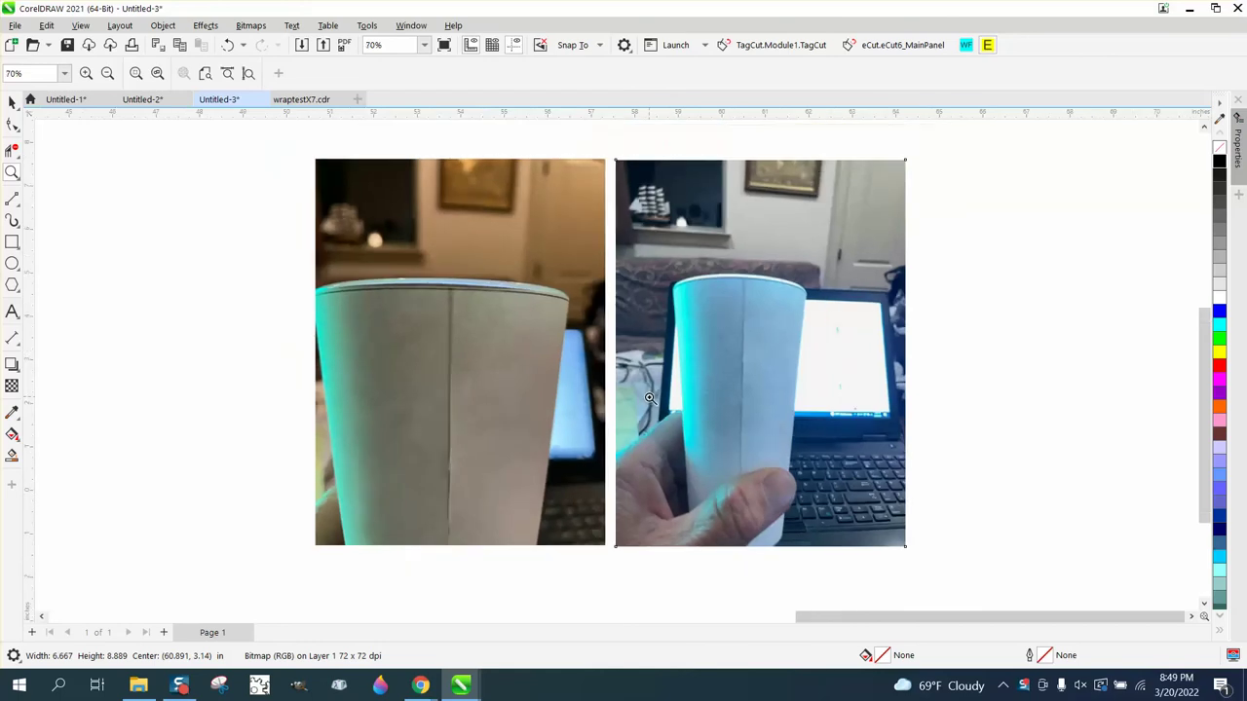
pyautogui.scroll(-1, 649, 400)
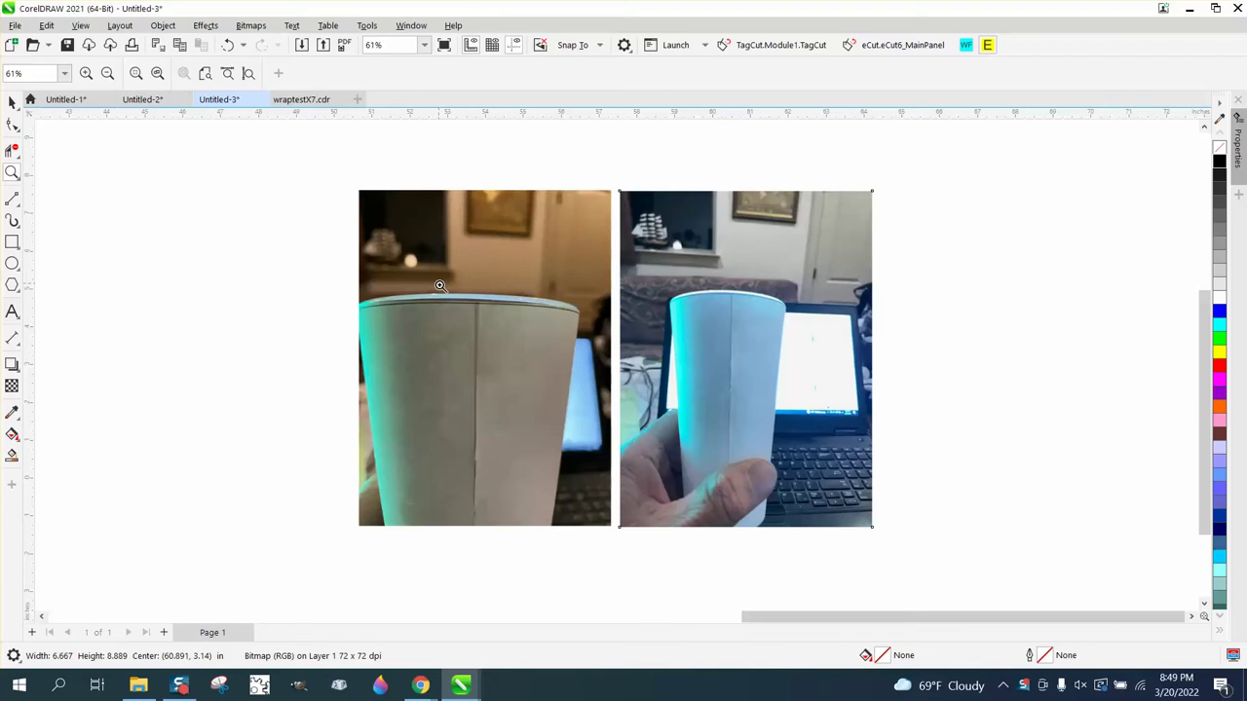
pyautogui.moveTo(435, 286); pyautogui.dragTo(850, 382)
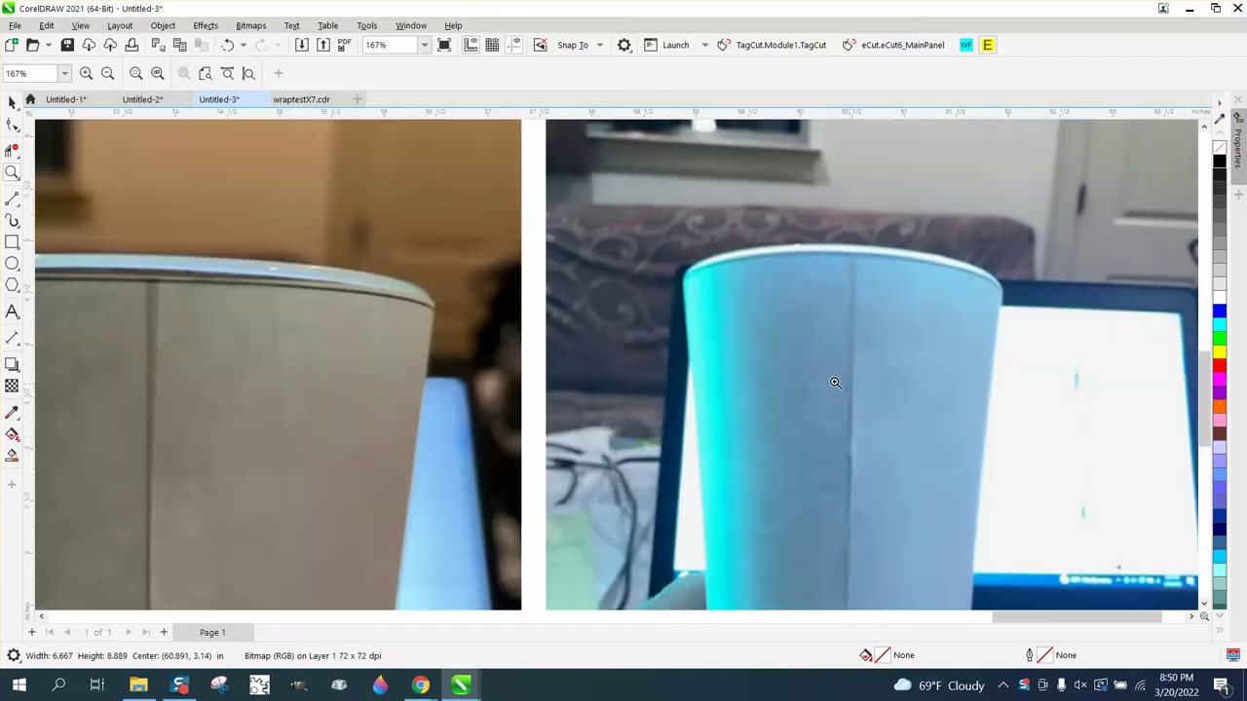
pyautogui.scroll(-4, 594, 382)
pyautogui.scroll(-1, 478, 346)
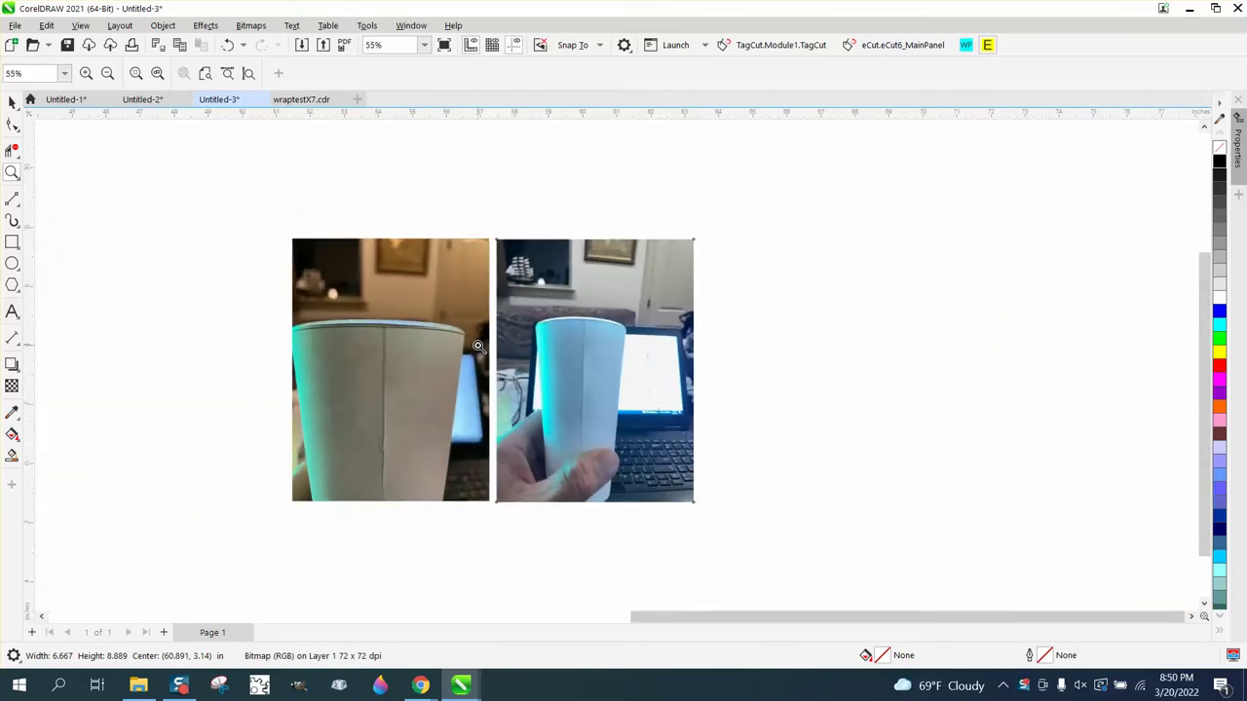
pyautogui.moveTo(322, 313); pyautogui.dragTo(741, 433)
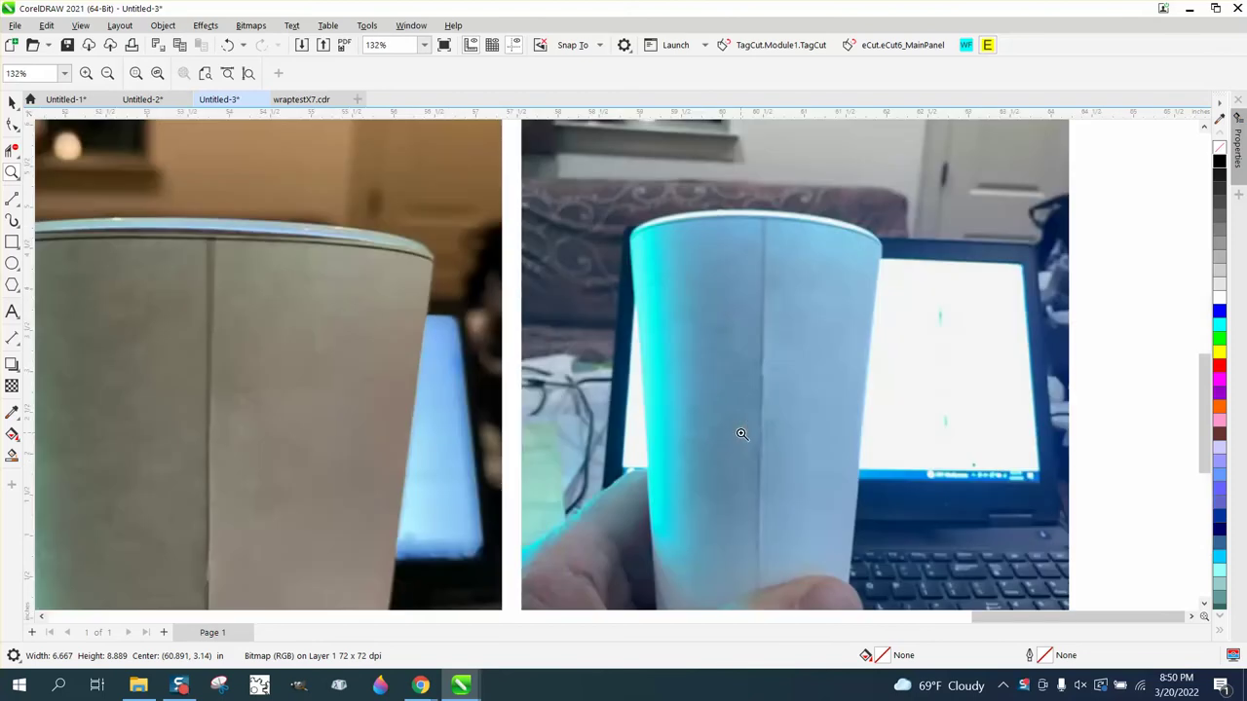
# Zoom out until the blank page fills the view, then bring up the line-drawing tools
pyautogui.scroll(-3, 742, 433)
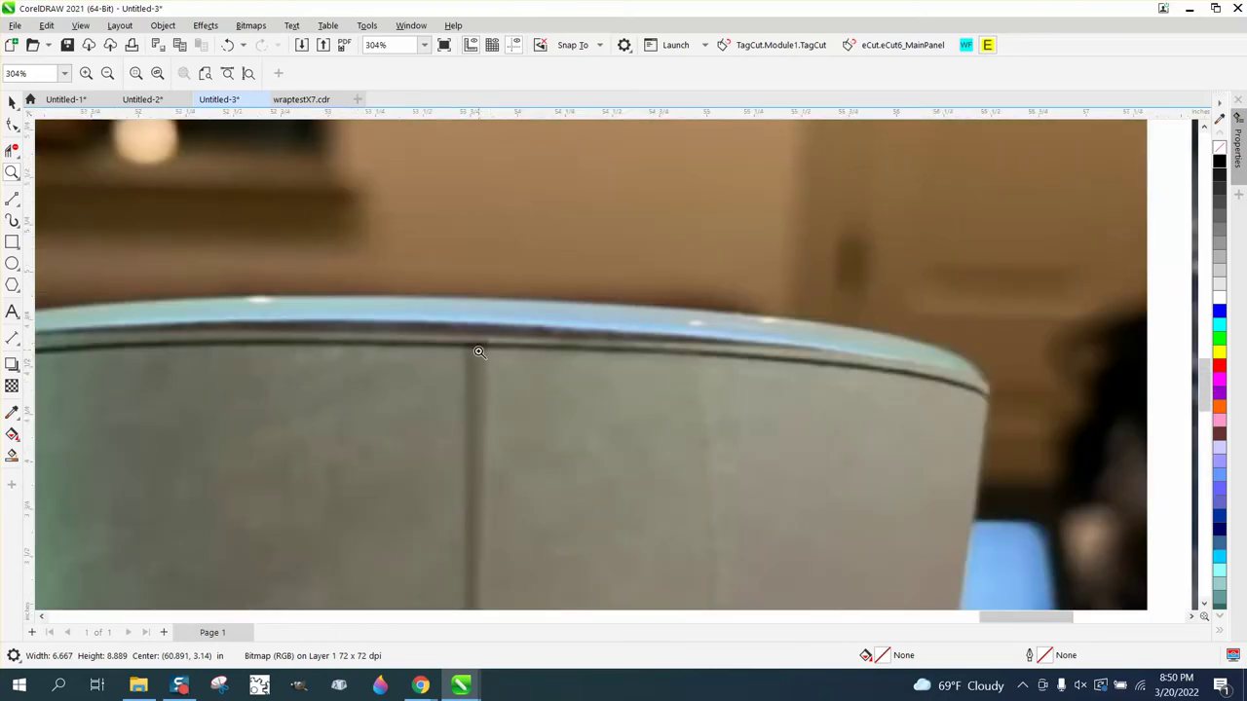
pyautogui.scroll(-2, 480, 354)
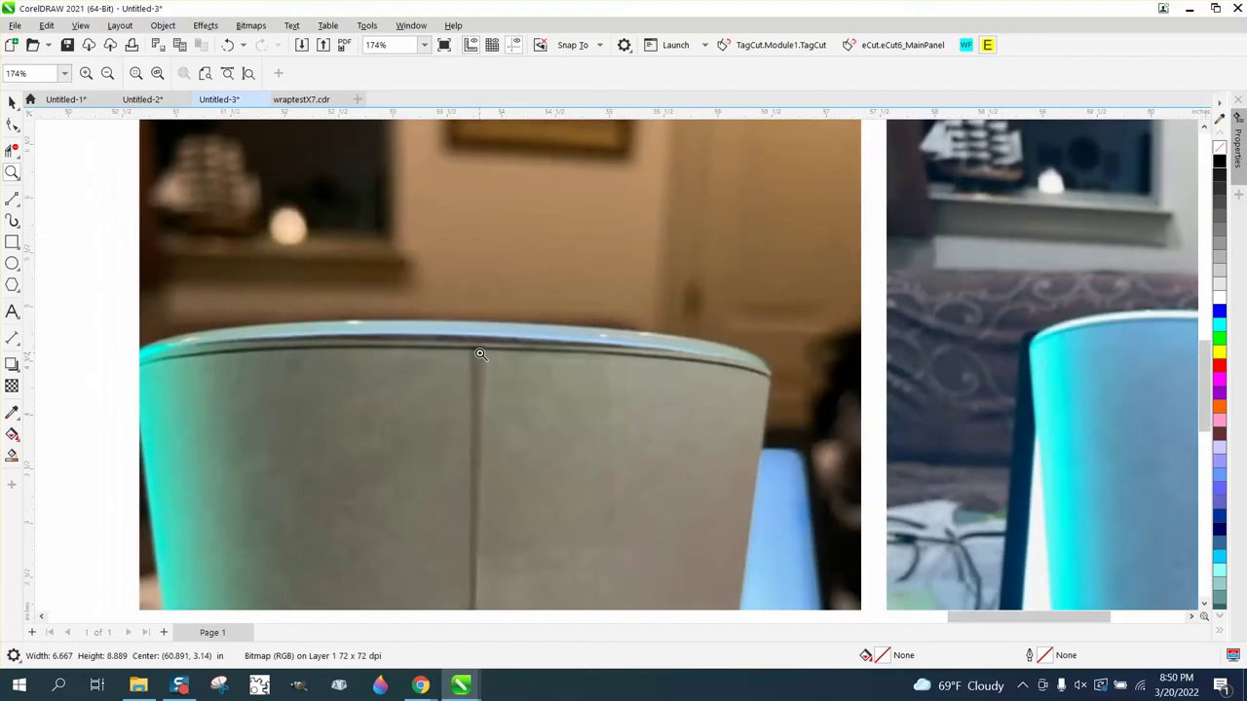
pyautogui.scroll(-3, 480, 328)
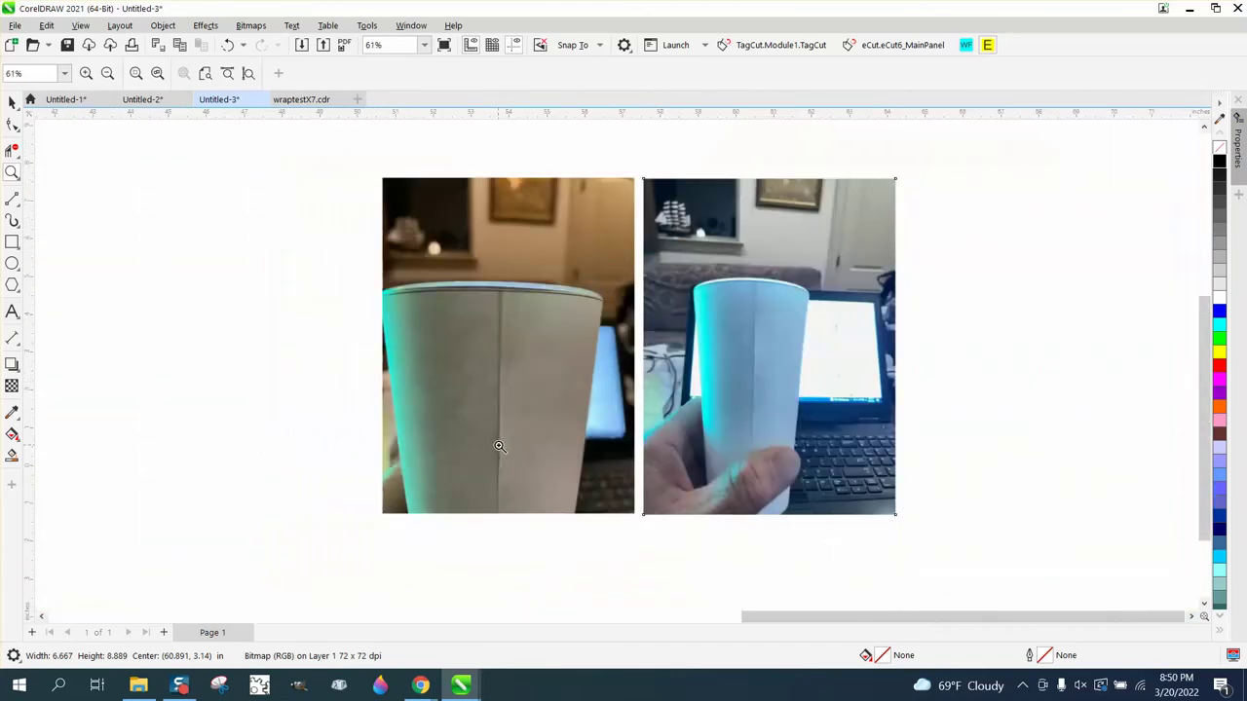
pyautogui.scroll(-2, 499, 446)
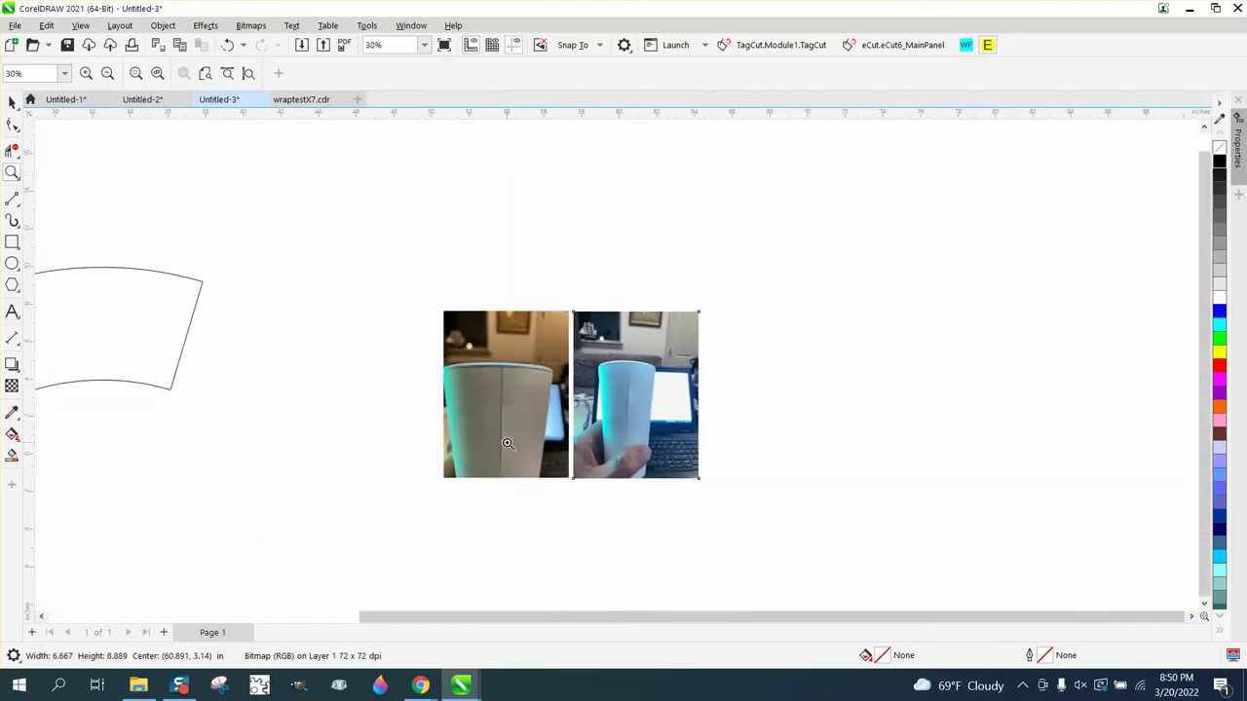
pyautogui.scroll(-1, 506, 443)
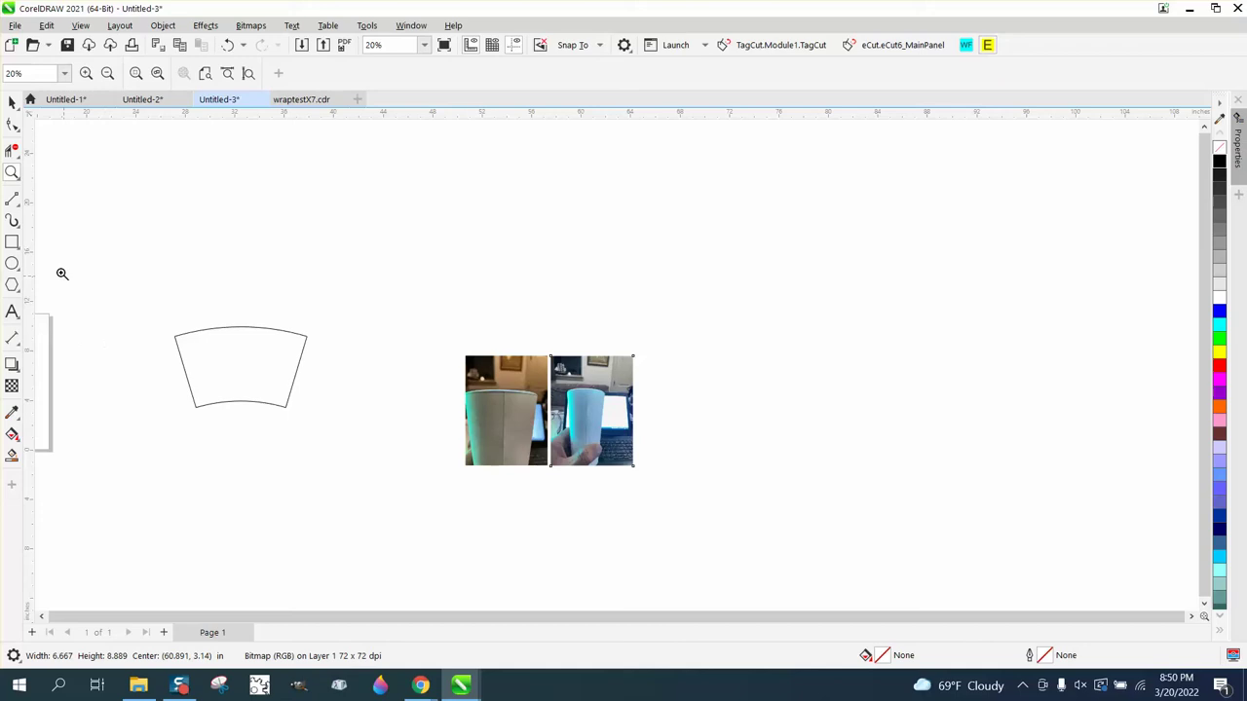
pyautogui.scroll(-2, 517, 339)
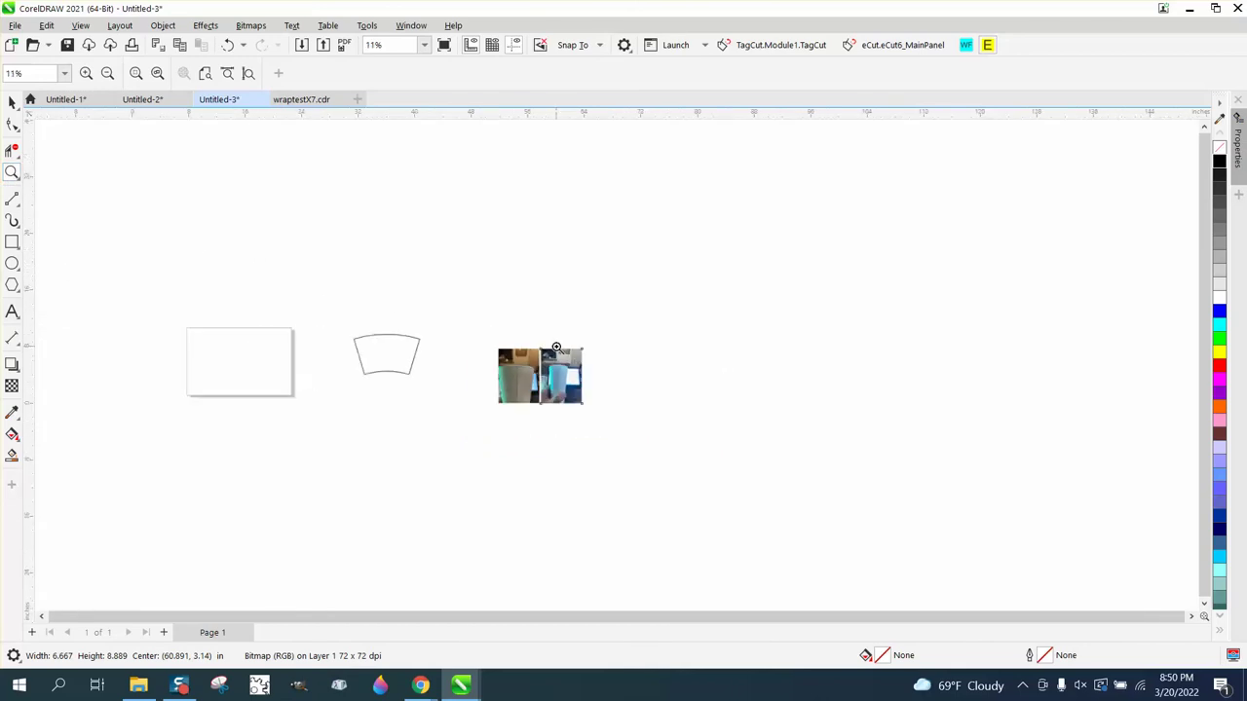
pyautogui.moveTo(149, 316); pyautogui.dragTo(331, 395)
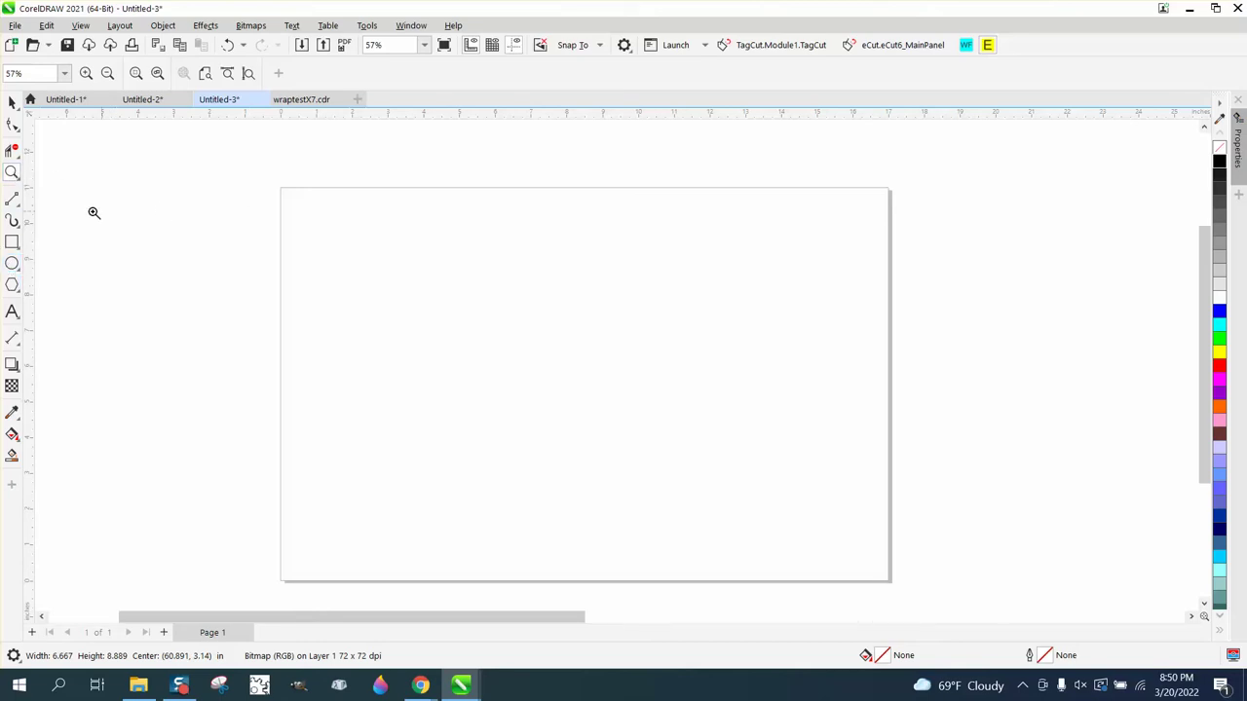
pyautogui.click(23, 204)
pyautogui.click(22, 205)
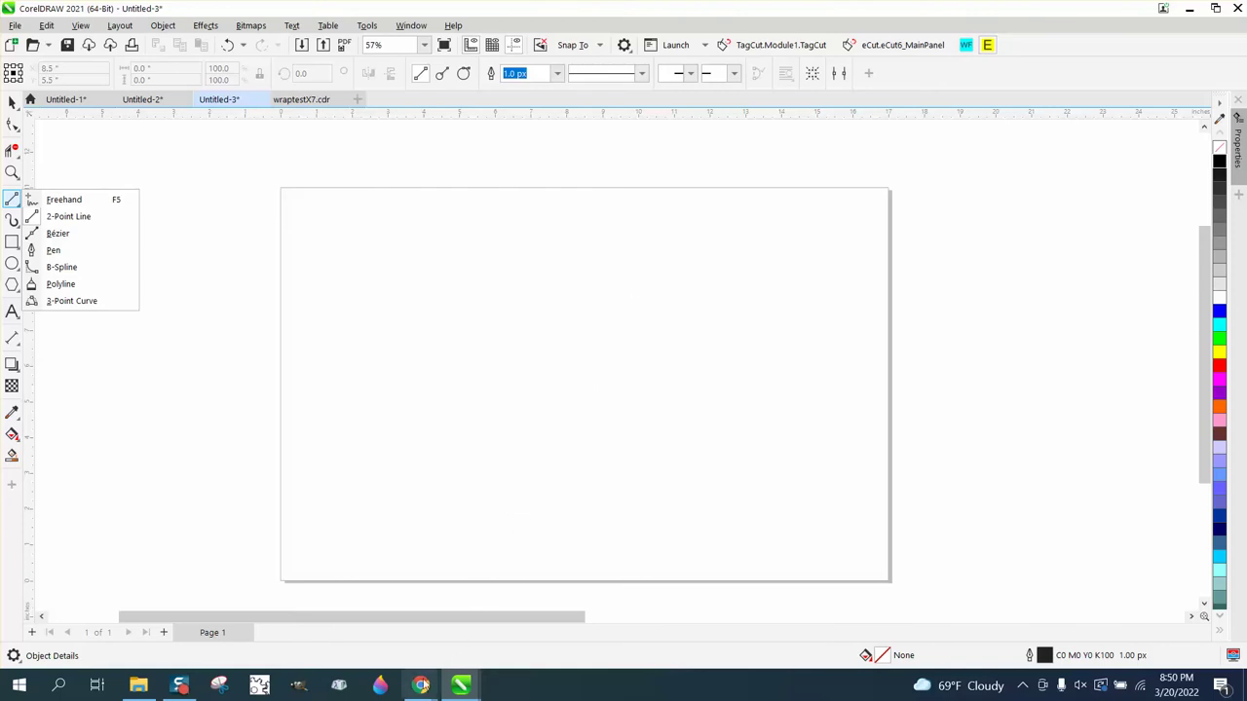
# In the Circumference Calculator page, replace the 2.31 diameter with 3.406
pyautogui.moveTo(420, 685)
pyautogui.click(465, 622)
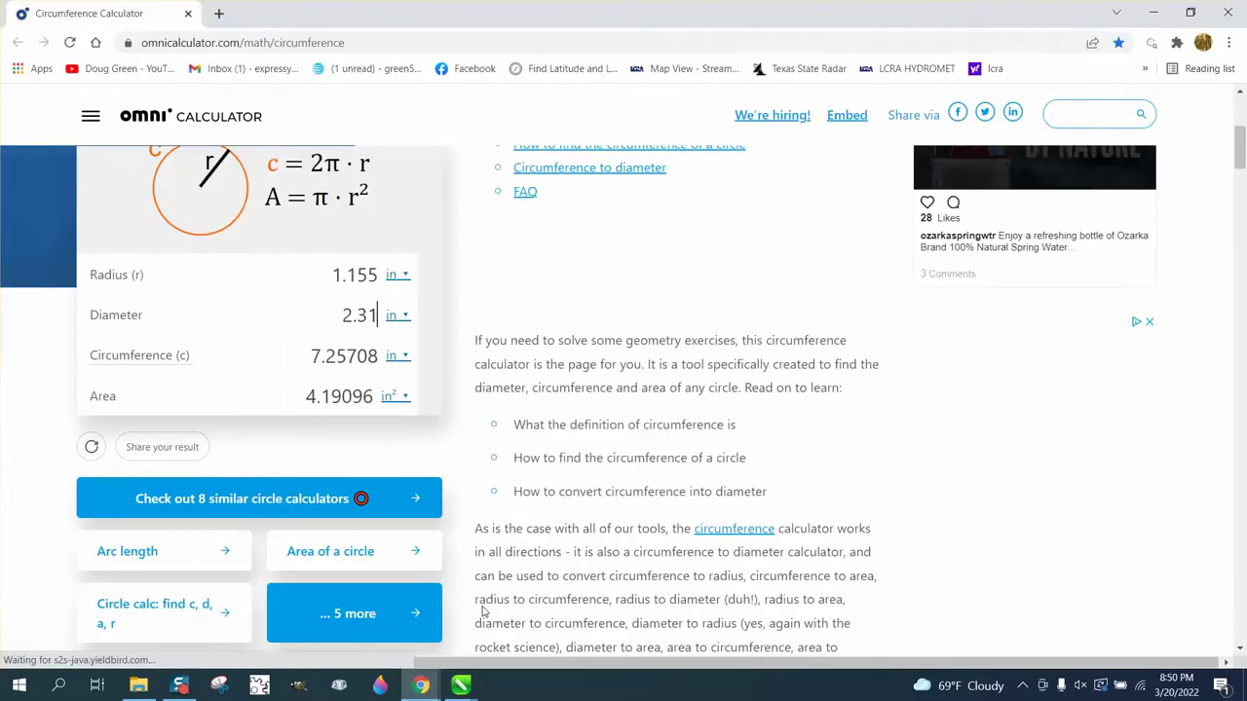
pyautogui.moveTo(380, 315); pyautogui.dragTo(330, 316)
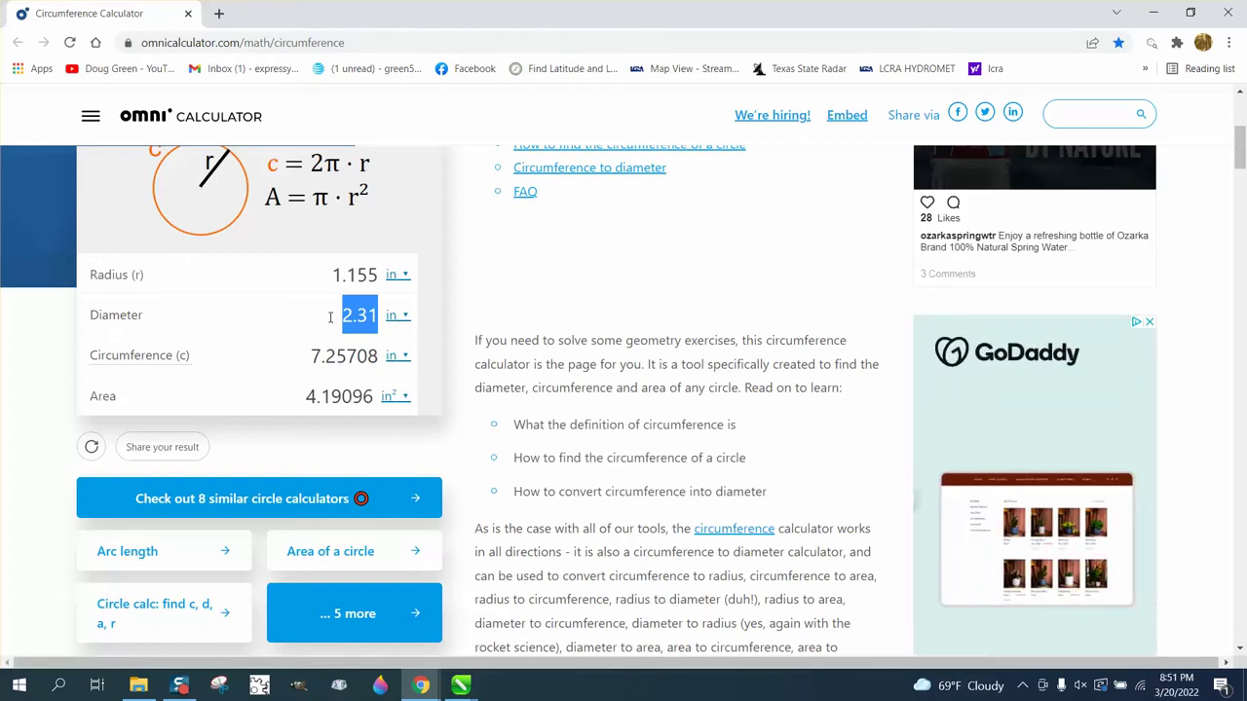
pyautogui.write('3.406')
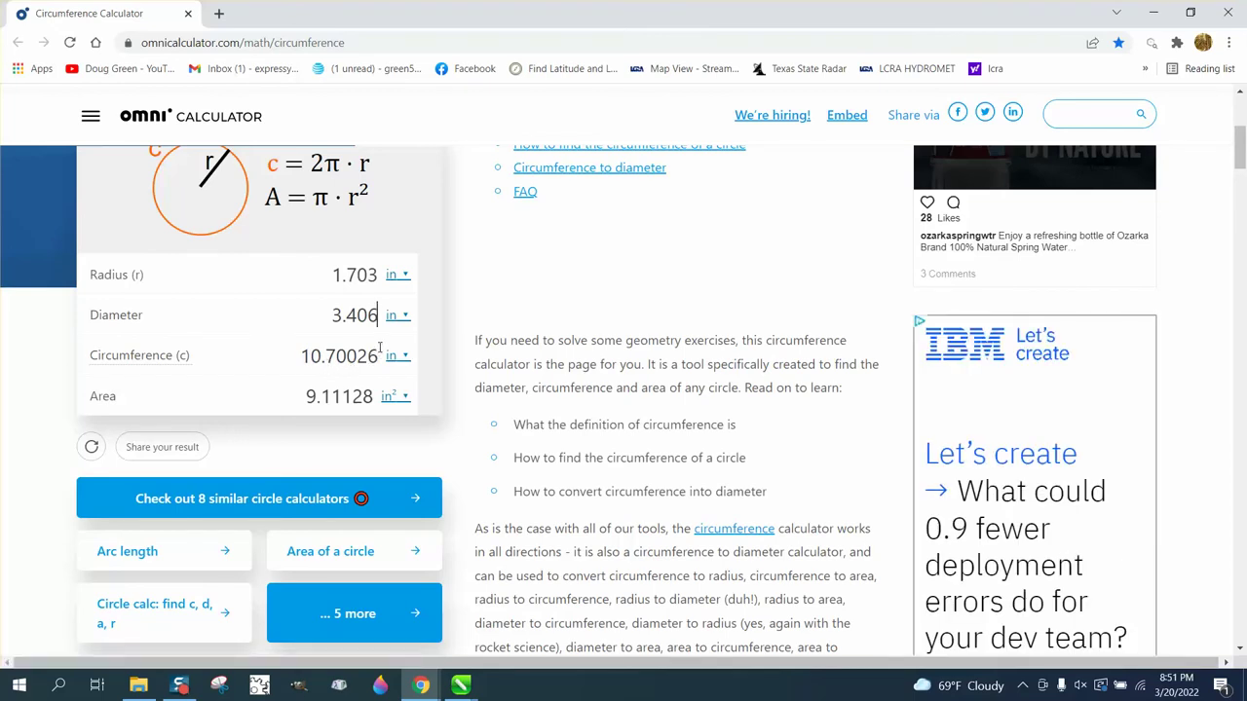
# Clear the diameter field and enter 2.313 instead
pyautogui.moveTo(378, 315); pyautogui.dragTo(331, 315)
pyautogui.press('XF86Calculator')
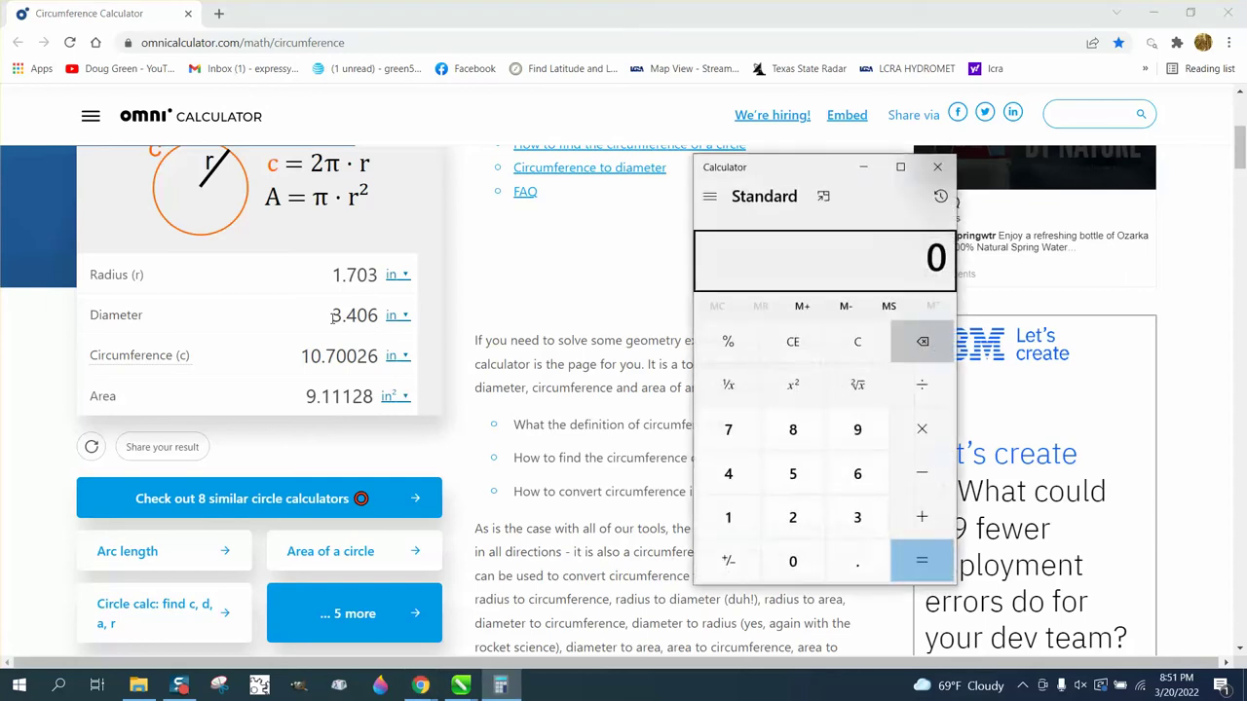
pyautogui.click(937, 166)
pyautogui.press('BackSpace')
pyautogui.press('BackSpace')
pyautogui.press('BackSpace')
pyautogui.press('BackSpace')
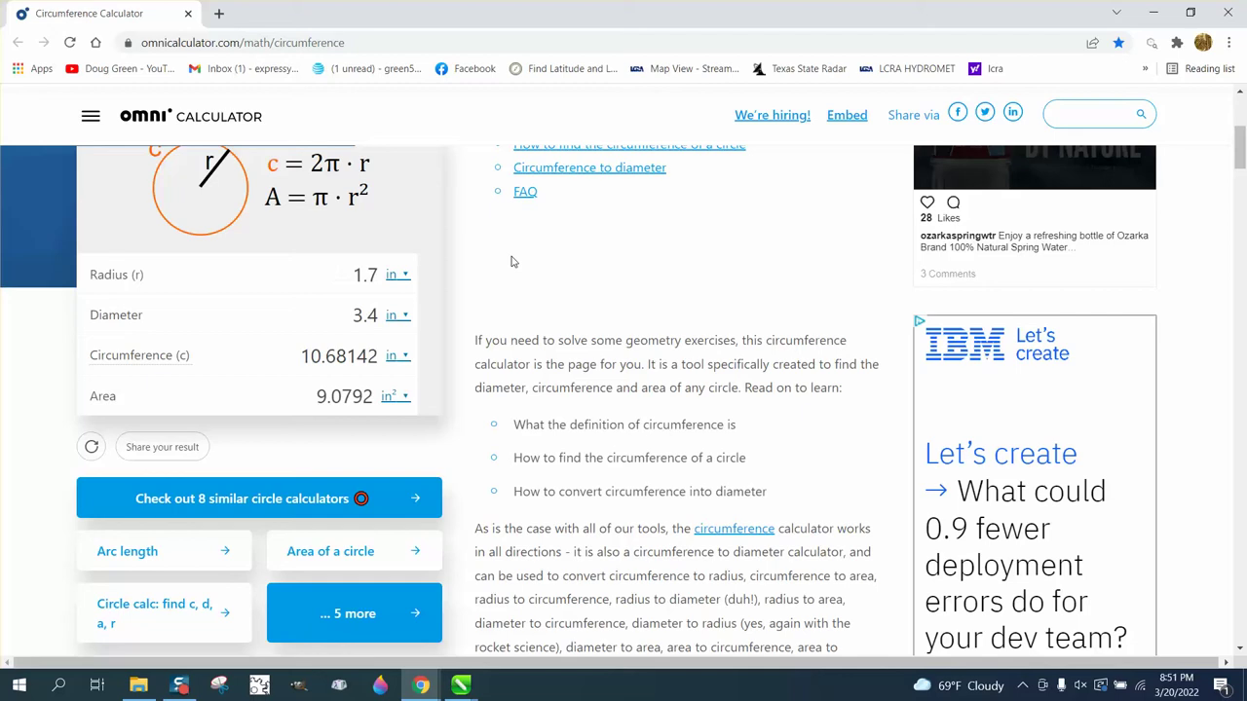
pyautogui.press('BackSpace')
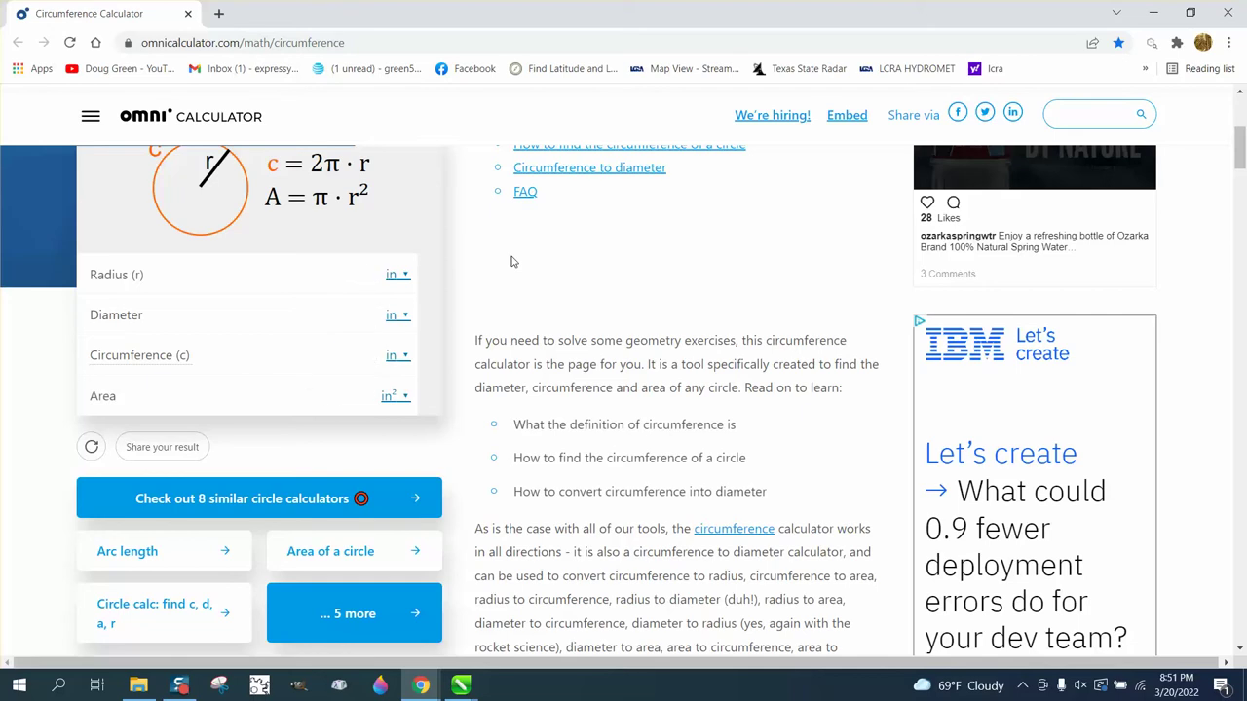
pyautogui.write('2')
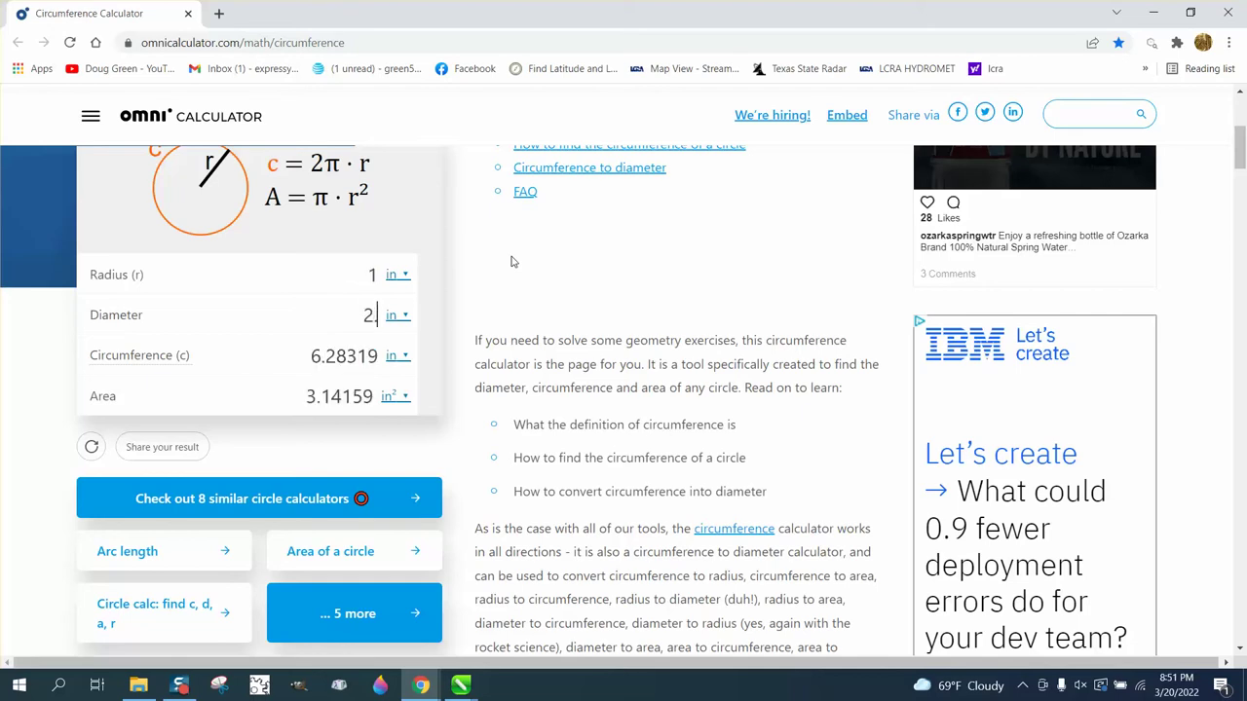
pyautogui.write('.313')
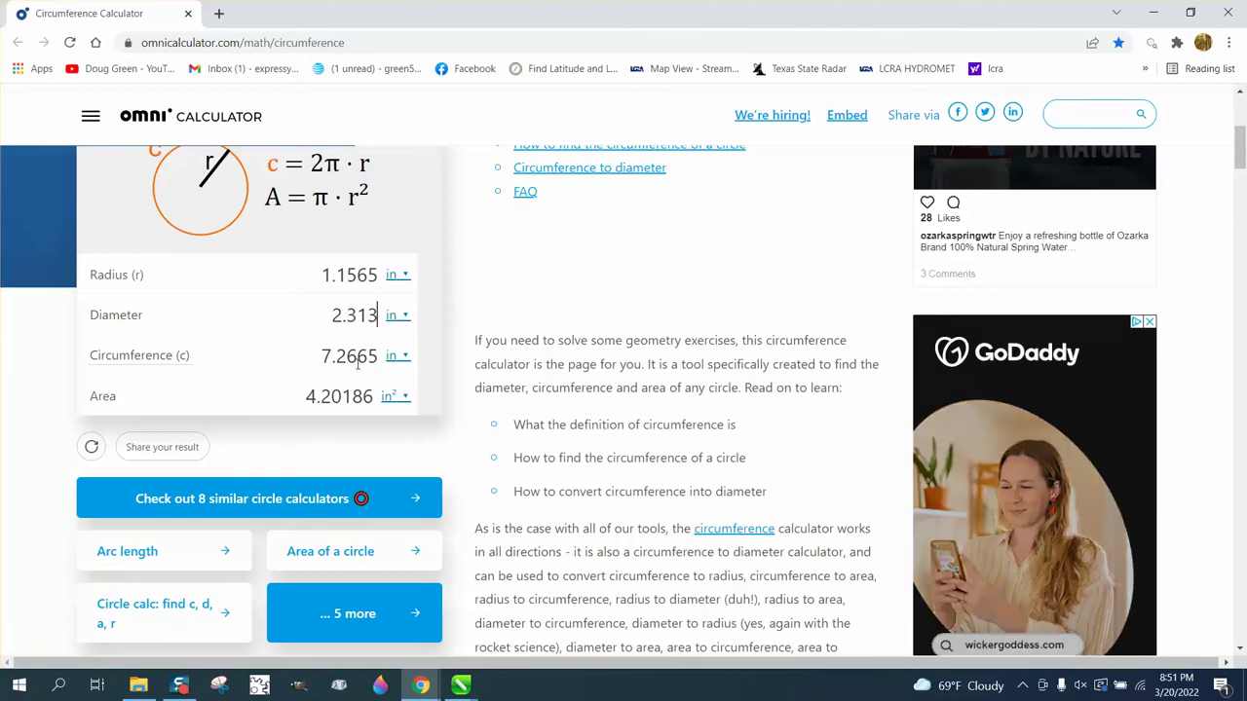
# Back in Untitled-3, draw a horizontal 2-point line near the page top, 10 inches wide
pyautogui.click(460, 685)
pyautogui.click(584, 608)
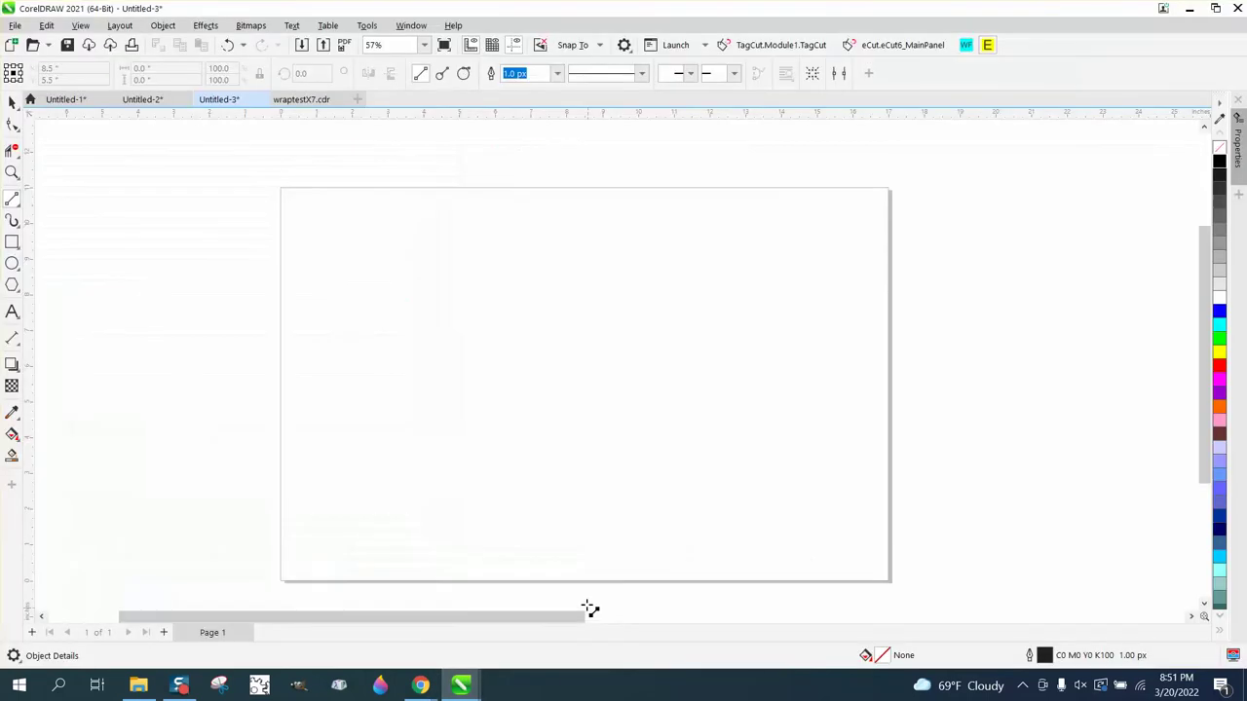
pyautogui.click(19, 206)
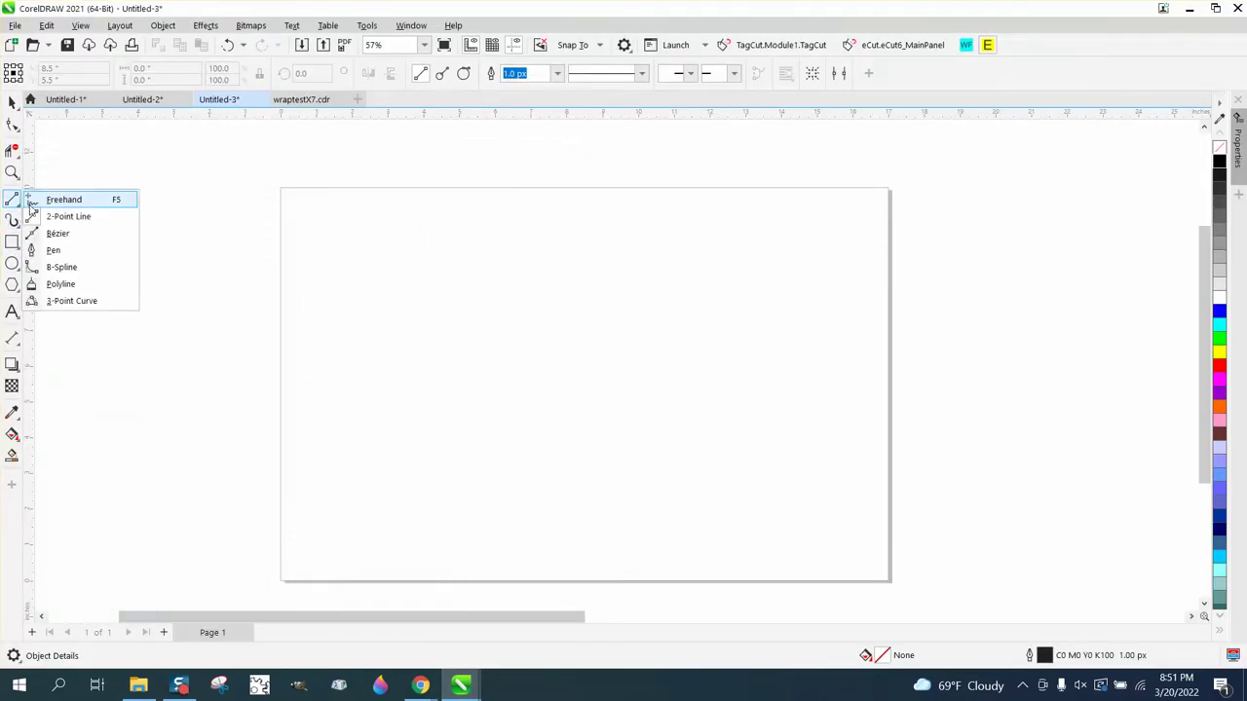
pyautogui.click(66, 214)
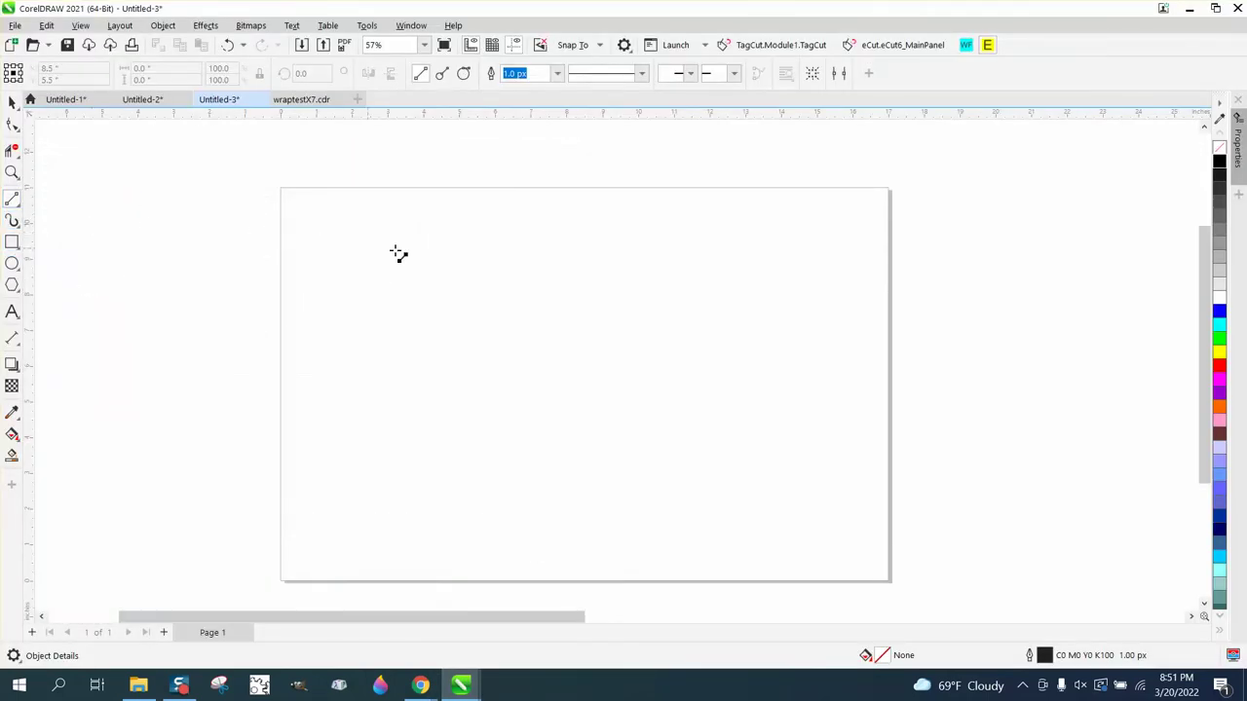
pyautogui.moveTo(444, 243); pyautogui.dragTo(672, 244)
pyautogui.click(146, 69)
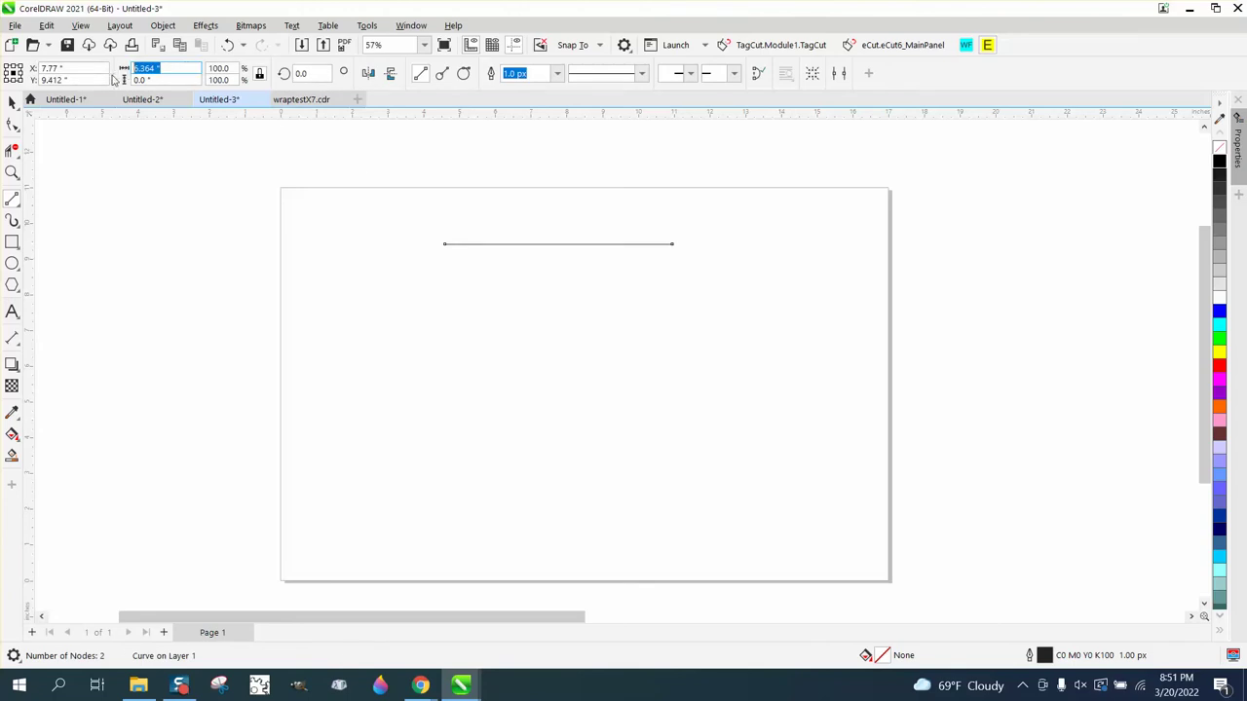
pyautogui.write('10.7')
pyautogui.press('Return')
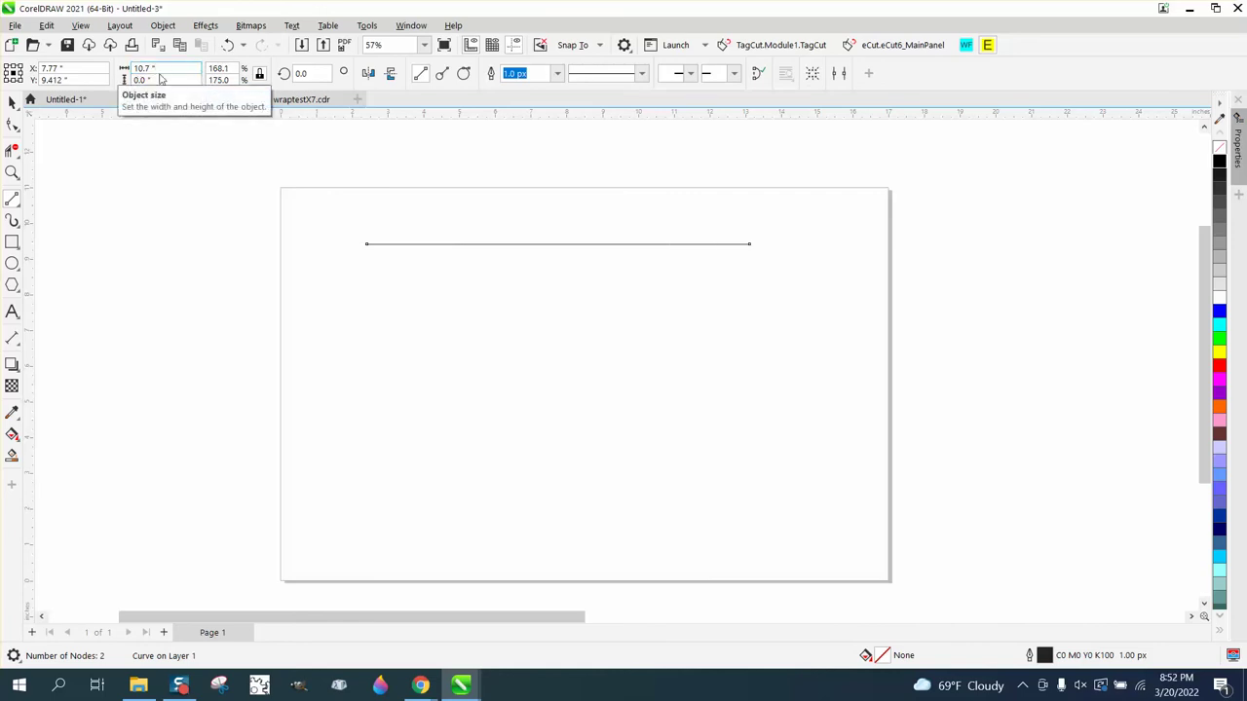
# Duplicate the line lower down and set the copy's width to 7.267 inches
pyautogui.press('space')
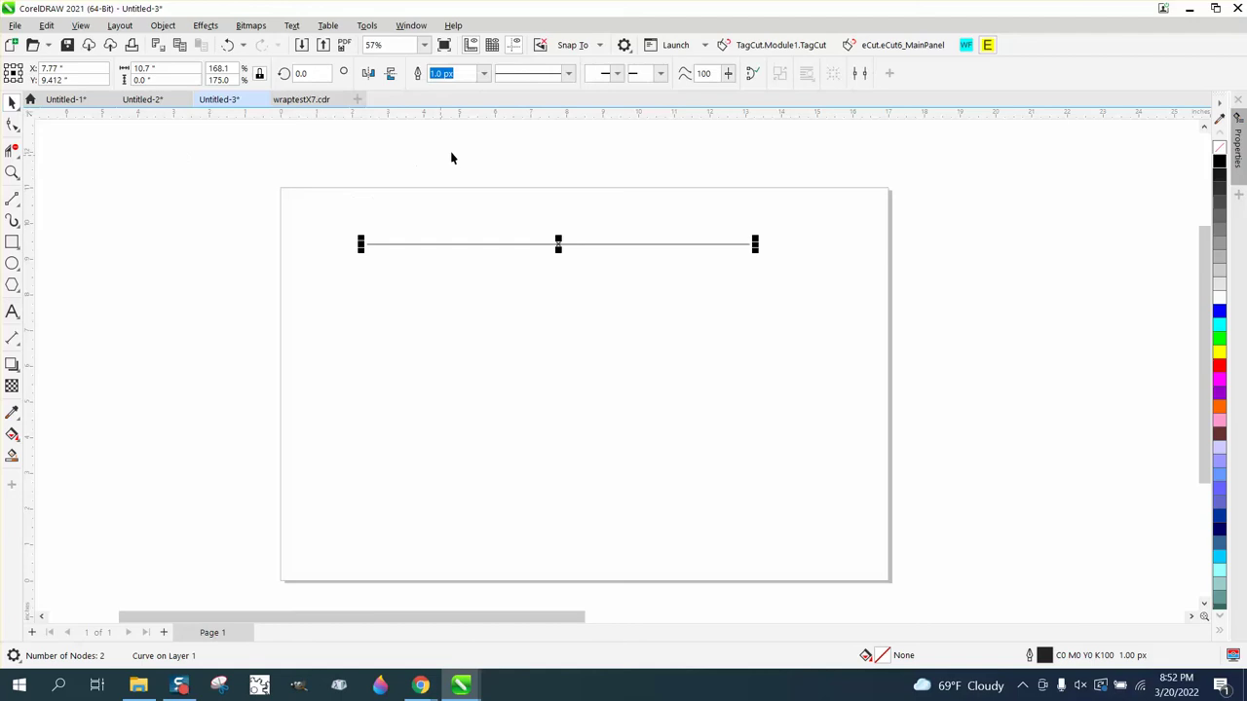
pyautogui.click(458, 158)
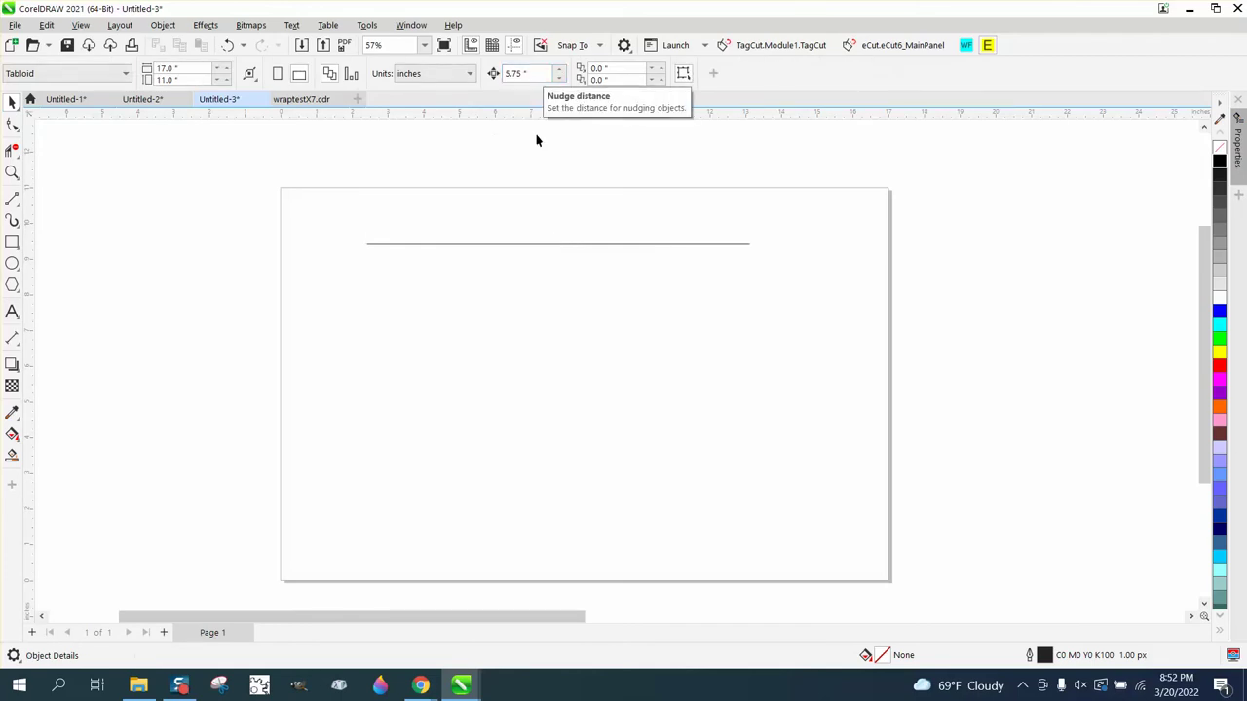
pyautogui.click(559, 244)
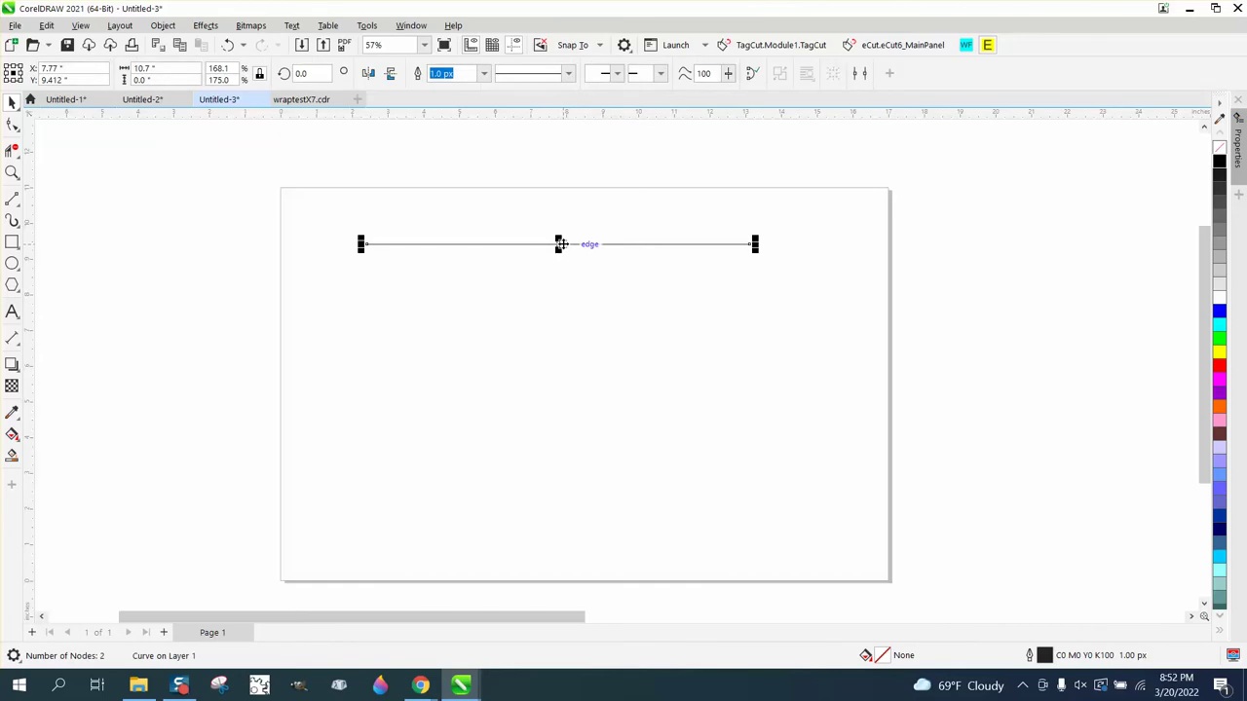
pyautogui.hotkey('ctrl', 'd')
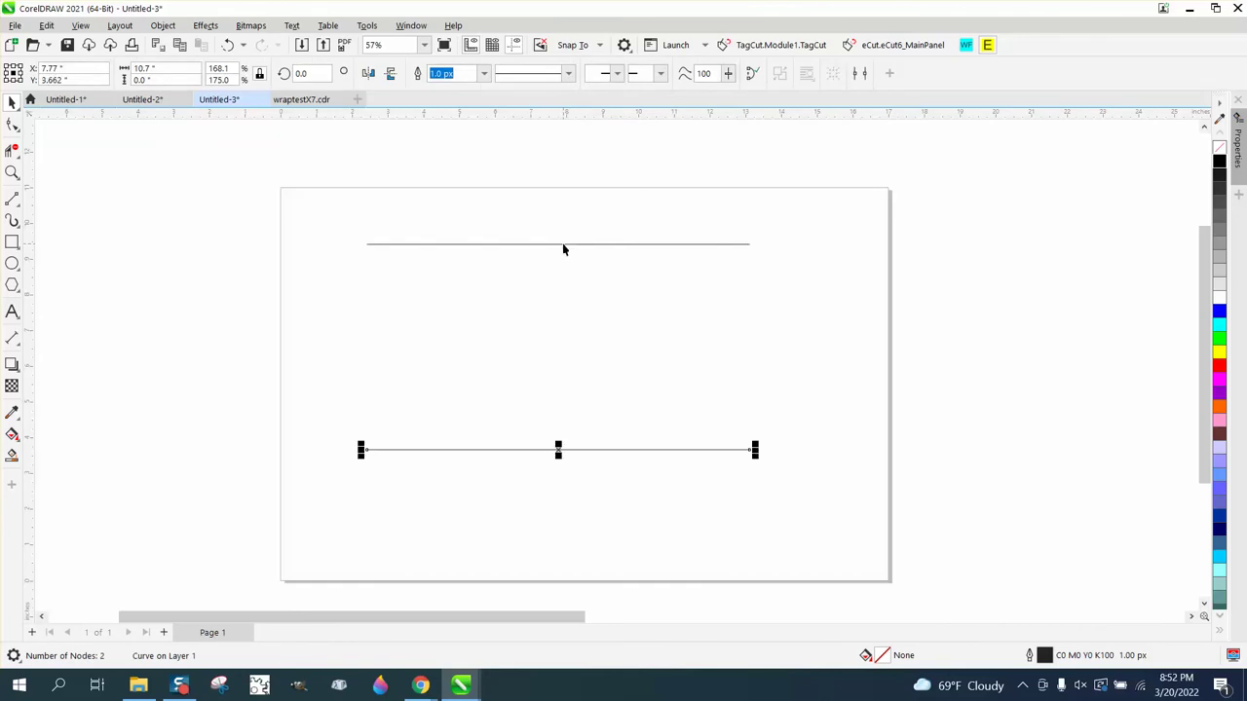
pyautogui.click(151, 68)
pyautogui.write('7')
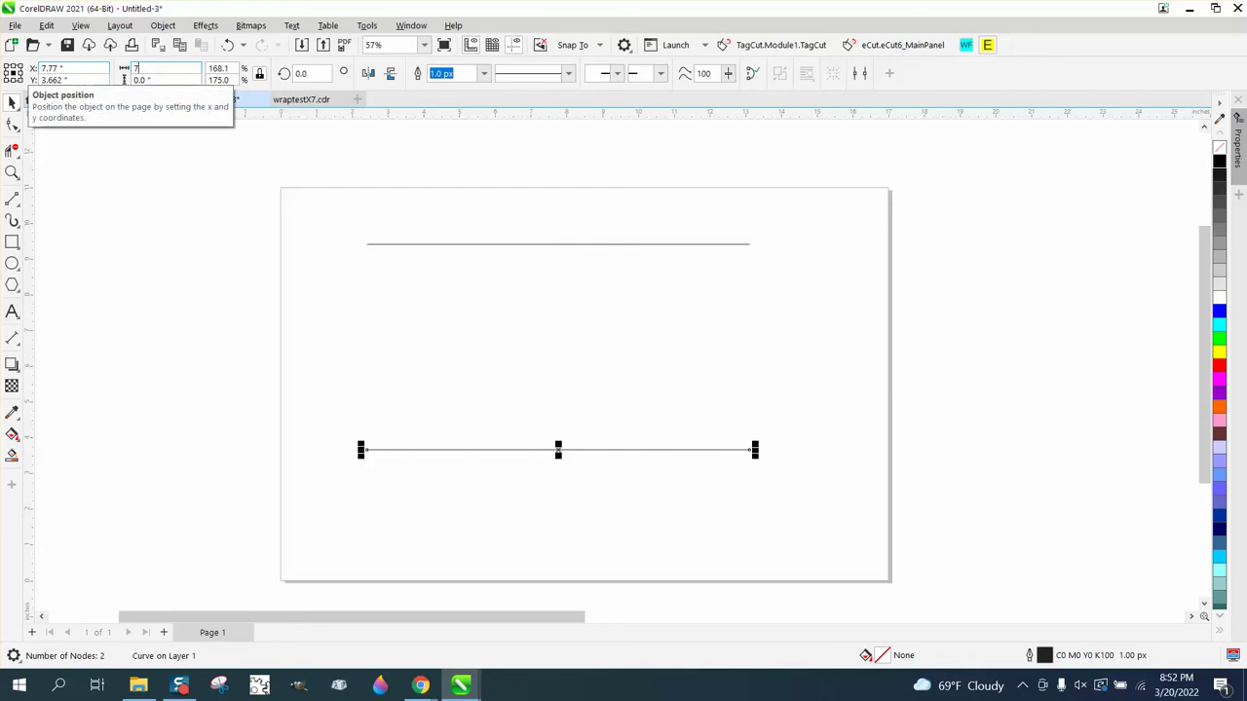
pyautogui.write('.267')
pyautogui.press('Return')
pyautogui.scroll(-5, 83, 142)
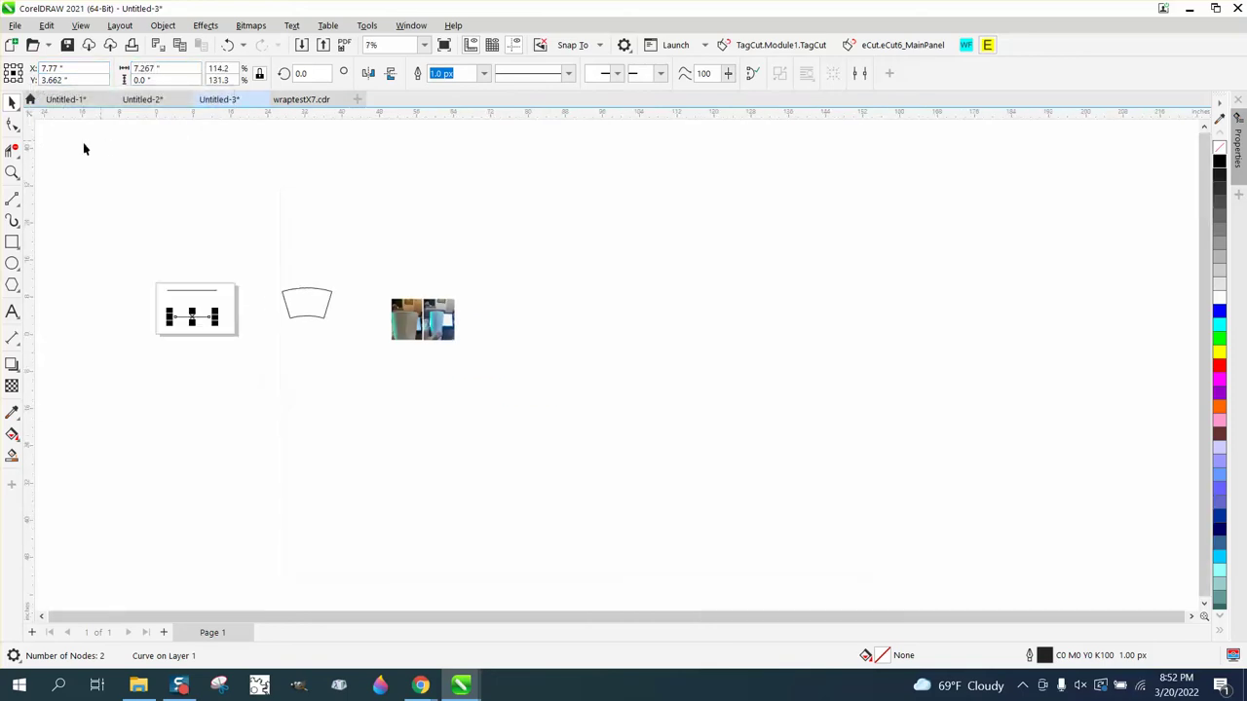
pyautogui.click(11, 172)
pyautogui.moveTo(152, 255); pyautogui.dragTo(423, 381)
pyautogui.moveTo(153, 264); pyautogui.dragTo(530, 431)
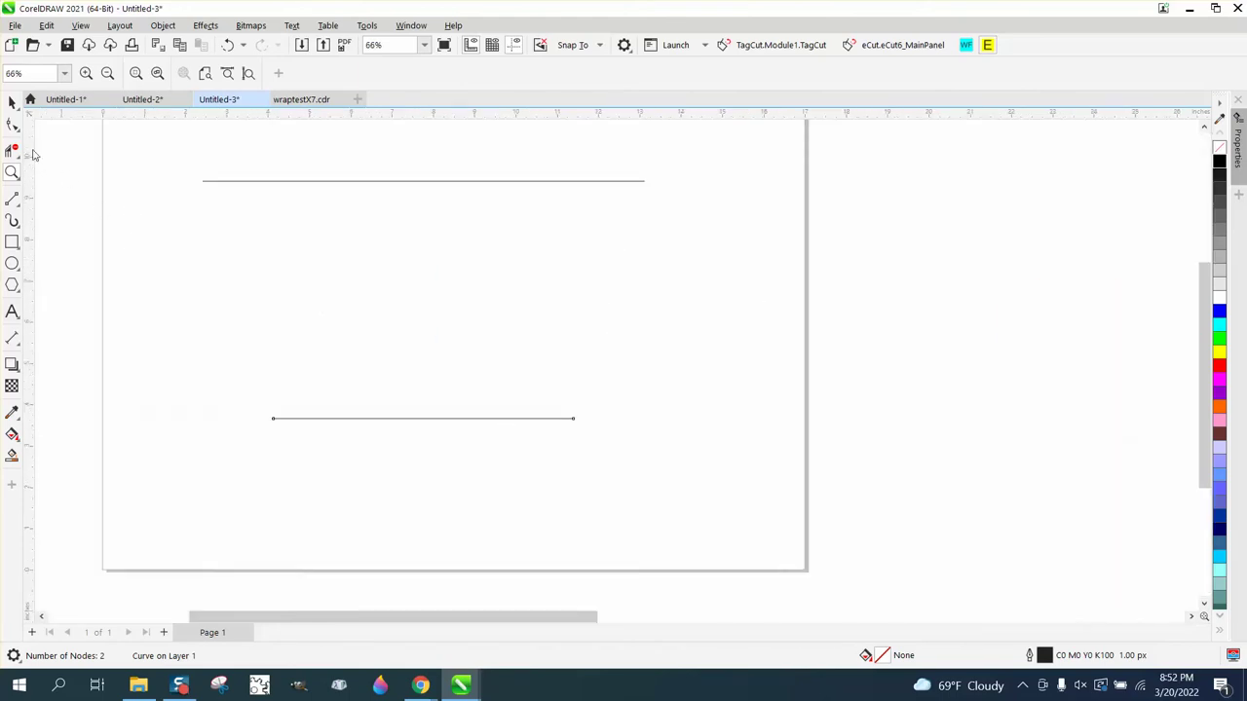
# Draw a slanted 2-point line joining the left ends of the two lines
pyautogui.click(21, 206)
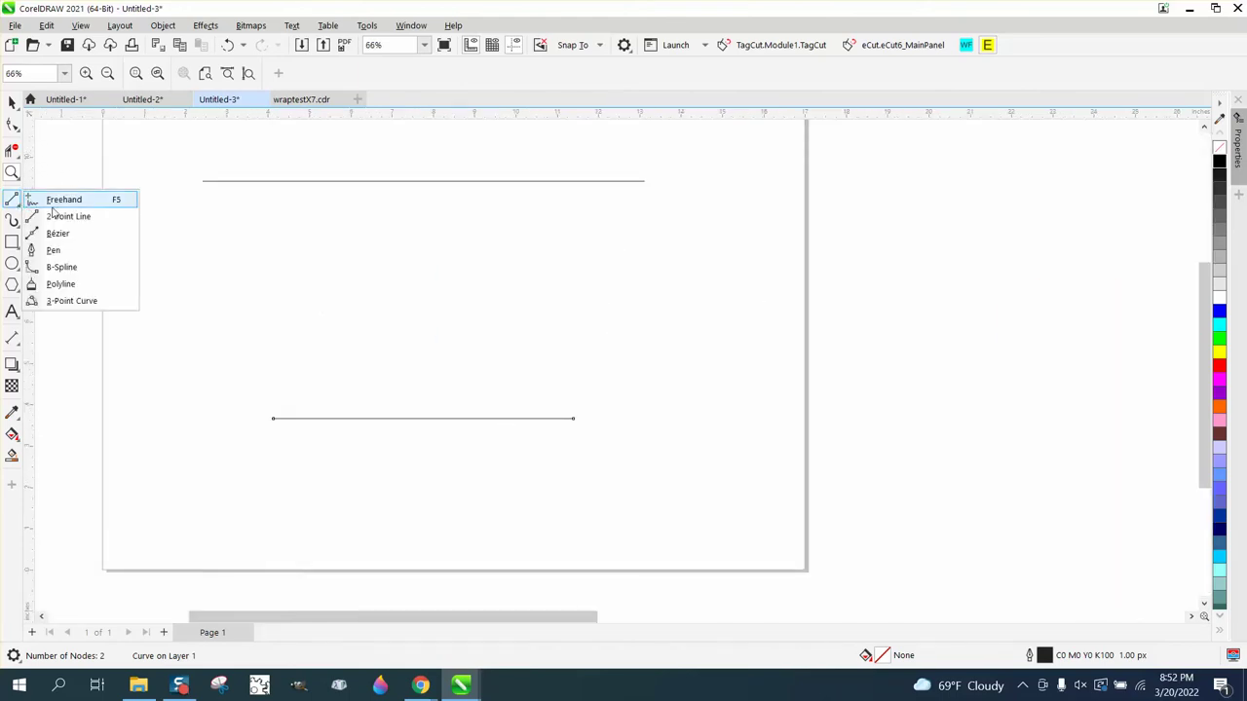
pyautogui.click(60, 216)
pyautogui.moveTo(203, 182); pyautogui.dragTo(275, 417)
pyautogui.scroll(-1, 153, 205)
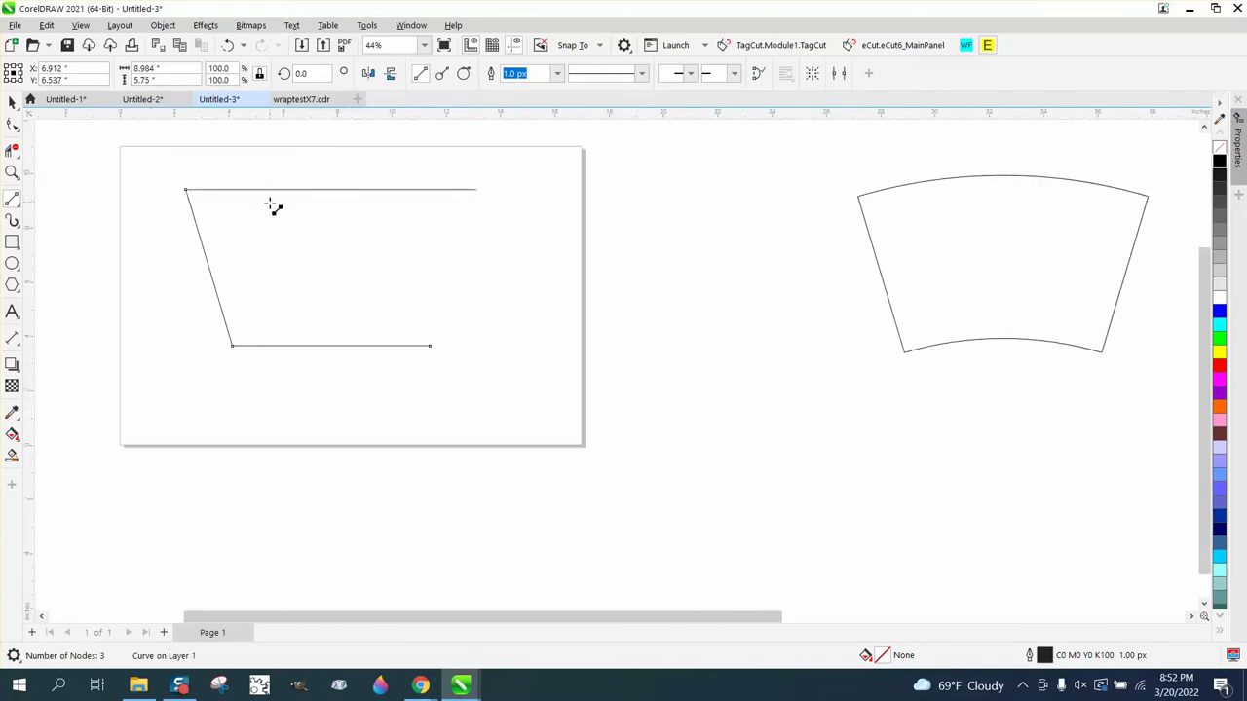
pyautogui.scroll(-1, 271, 202)
pyautogui.scroll(-1, 323, 227)
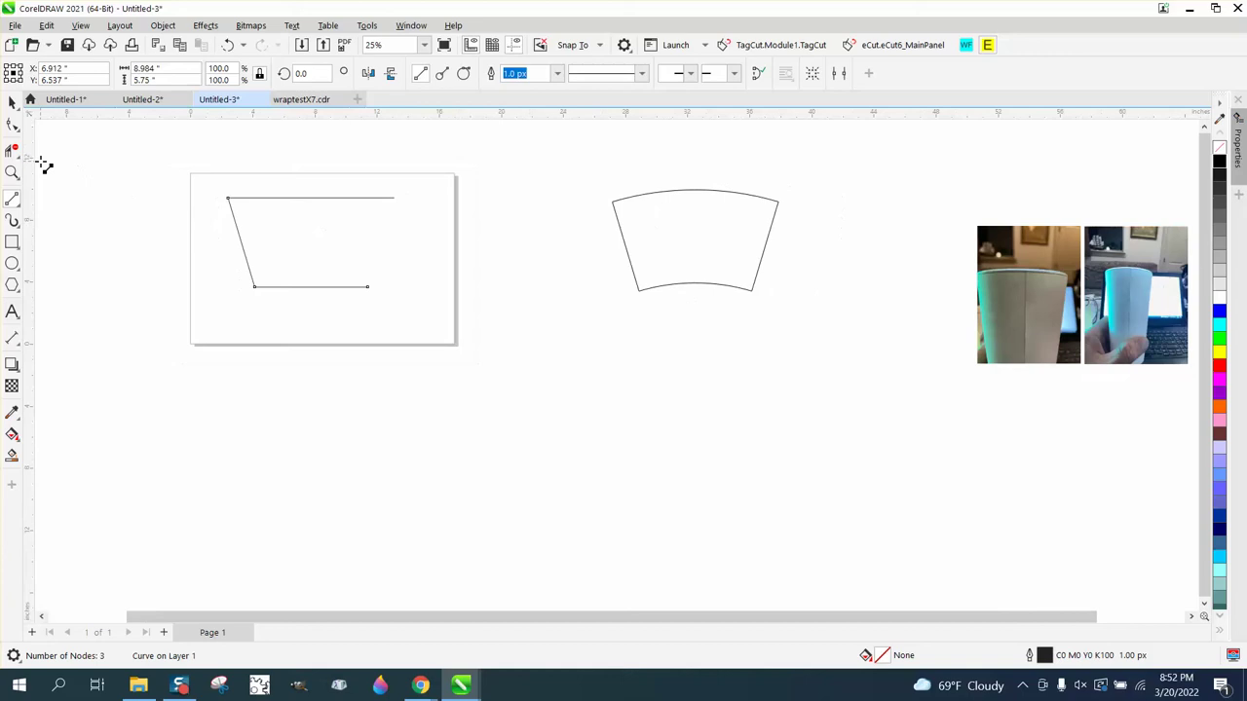
pyautogui.click(13, 173)
pyautogui.moveTo(117, 147); pyautogui.dragTo(602, 537)
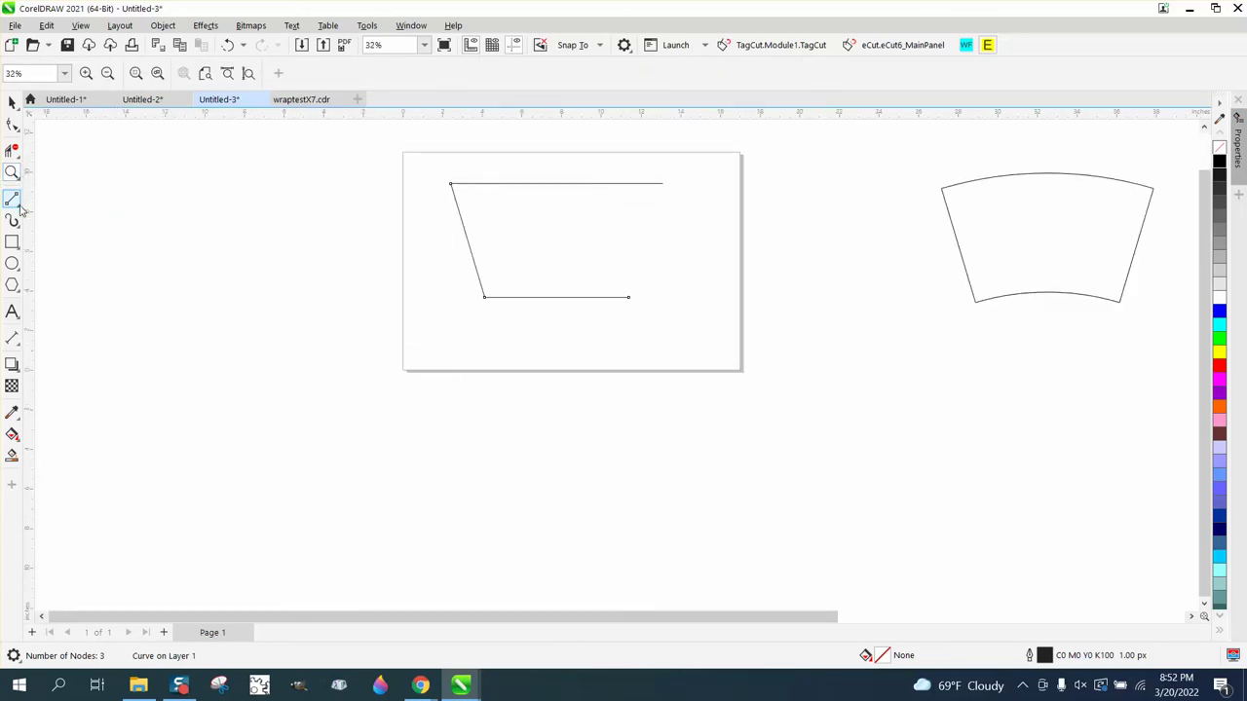
# Draw a long vertical line from the top-left corner down past the page
pyautogui.click(19, 209)
pyautogui.click(56, 214)
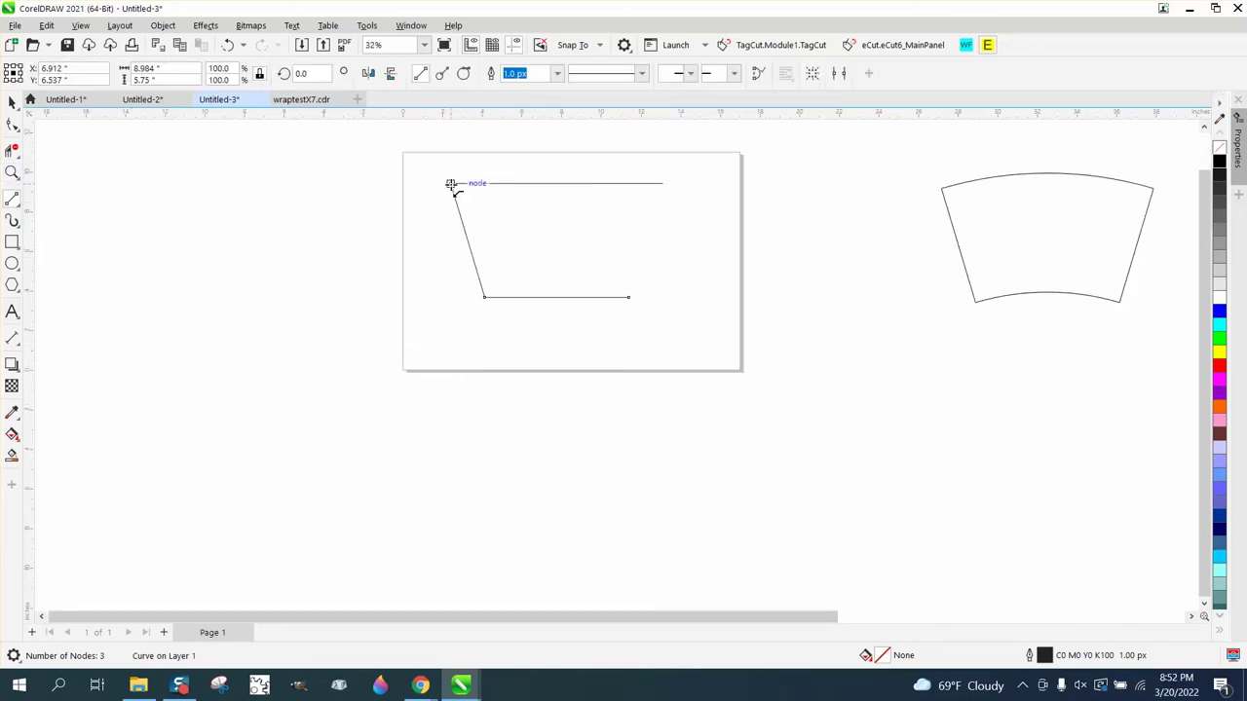
pyautogui.moveTo(451, 186); pyautogui.dragTo(454, 333)
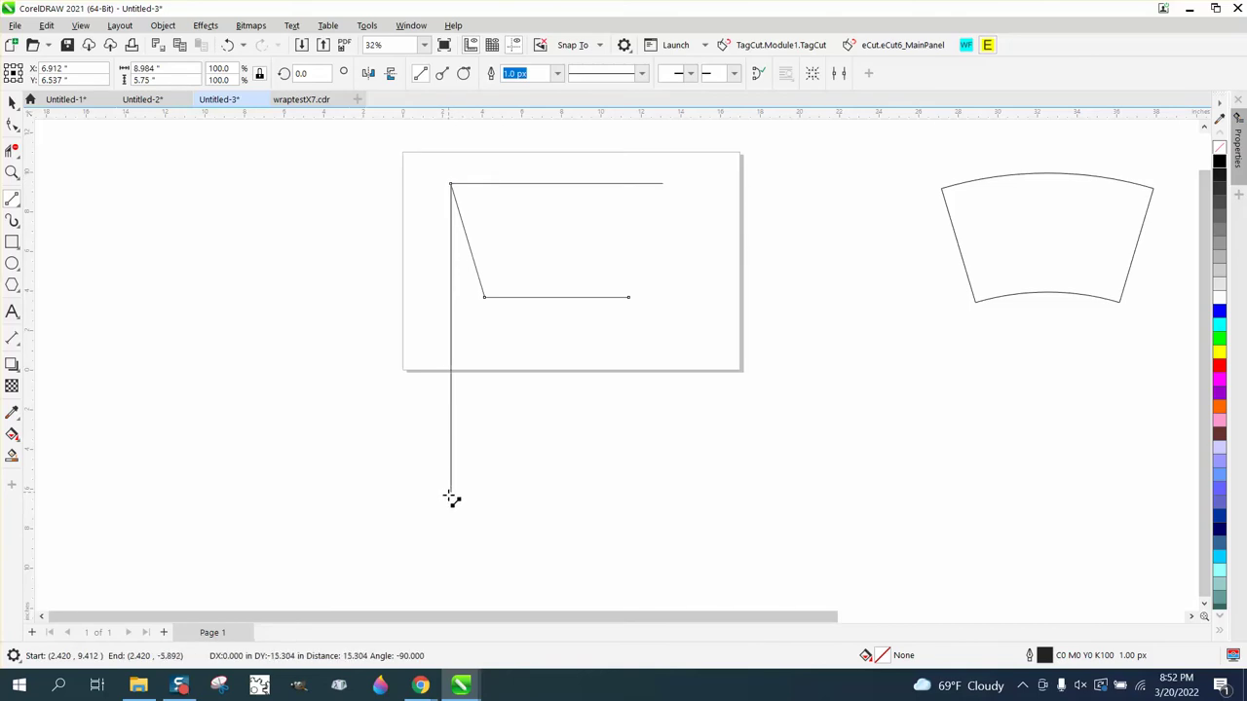
pyautogui.moveTo(450, 497); pyautogui.dragTo(449, 560)
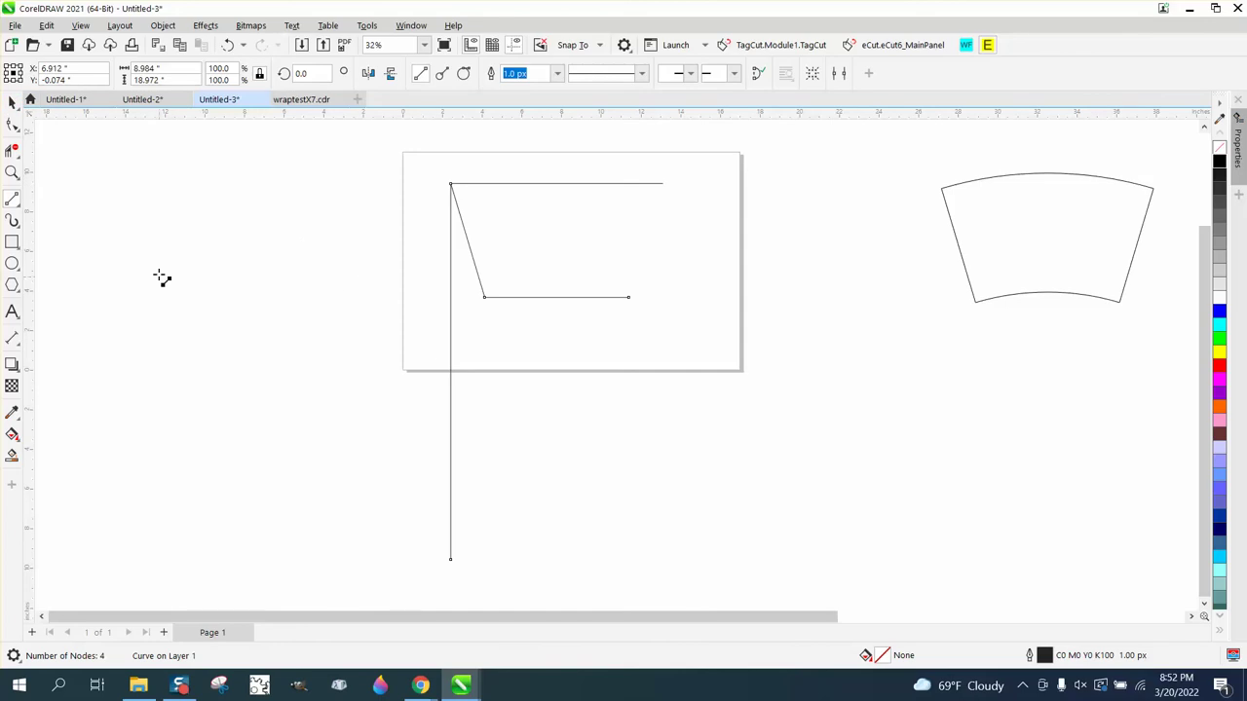
pyautogui.click(13, 172)
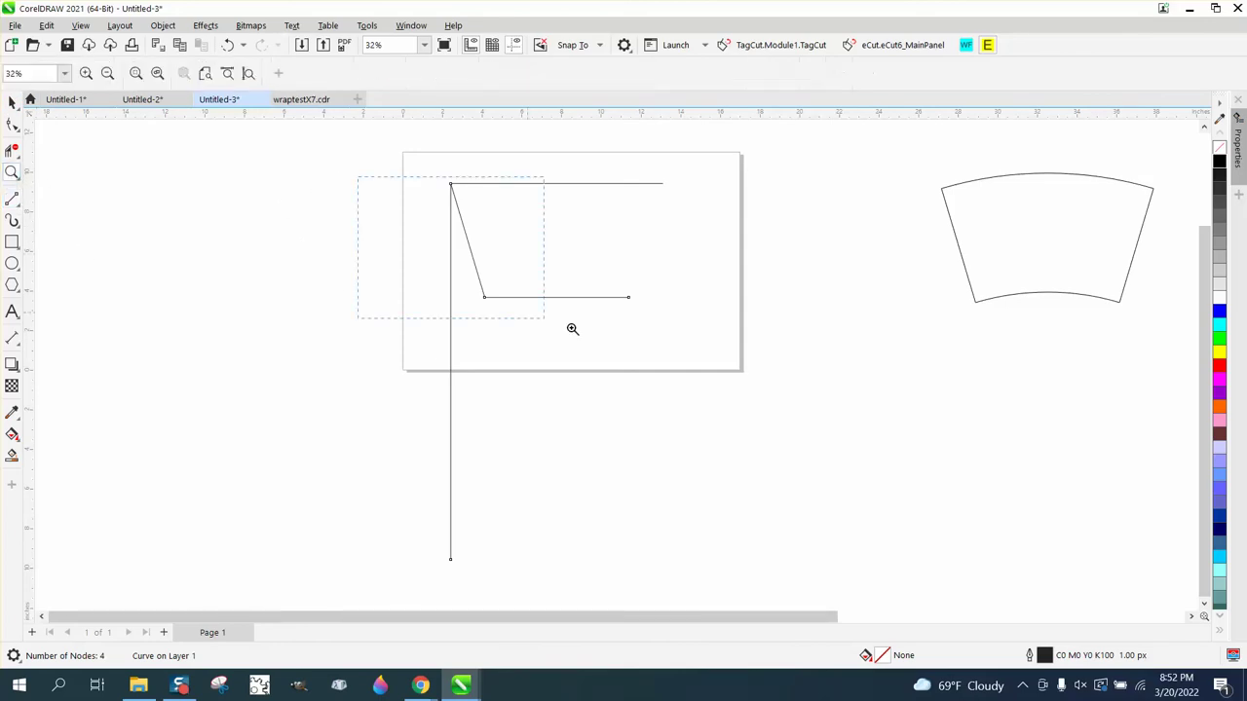
pyautogui.moveTo(572, 329); pyautogui.dragTo(647, 364)
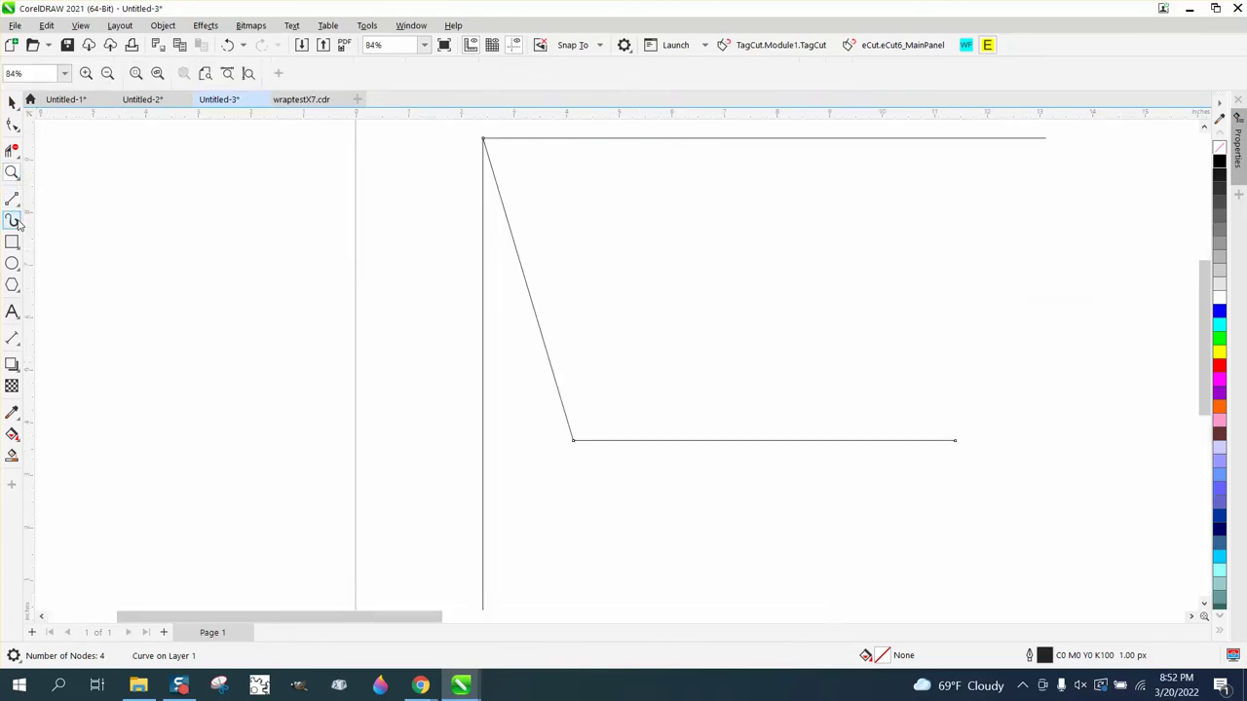
# Measure the angle between the slanted side and the vertical line: 16.62°
pyautogui.click(19, 345)
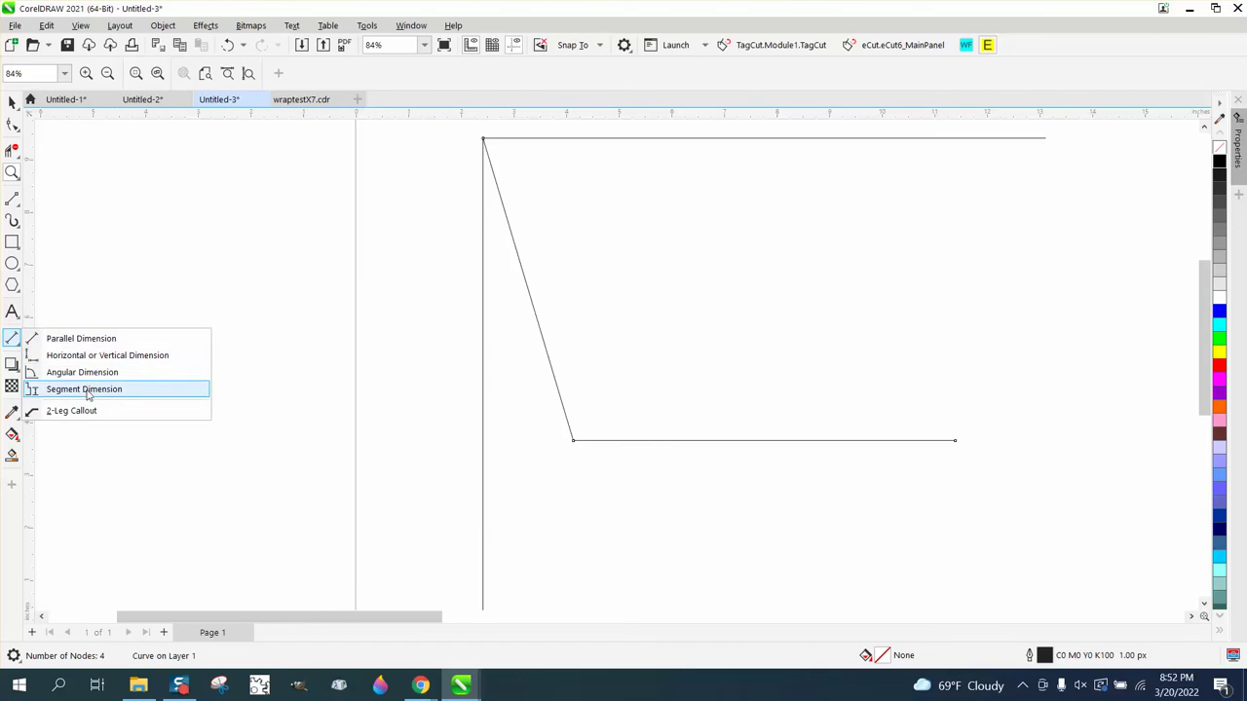
pyautogui.click(185, 390)
pyautogui.click(485, 143)
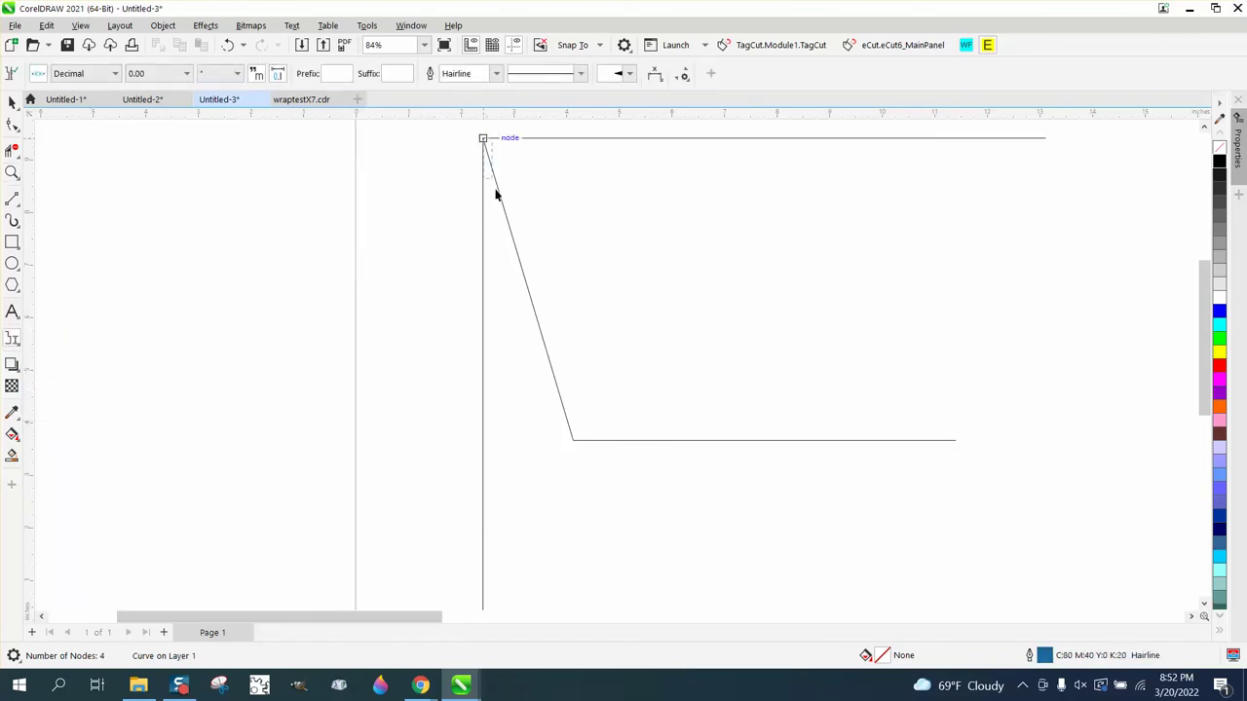
pyautogui.click(19, 346)
pyautogui.click(86, 371)
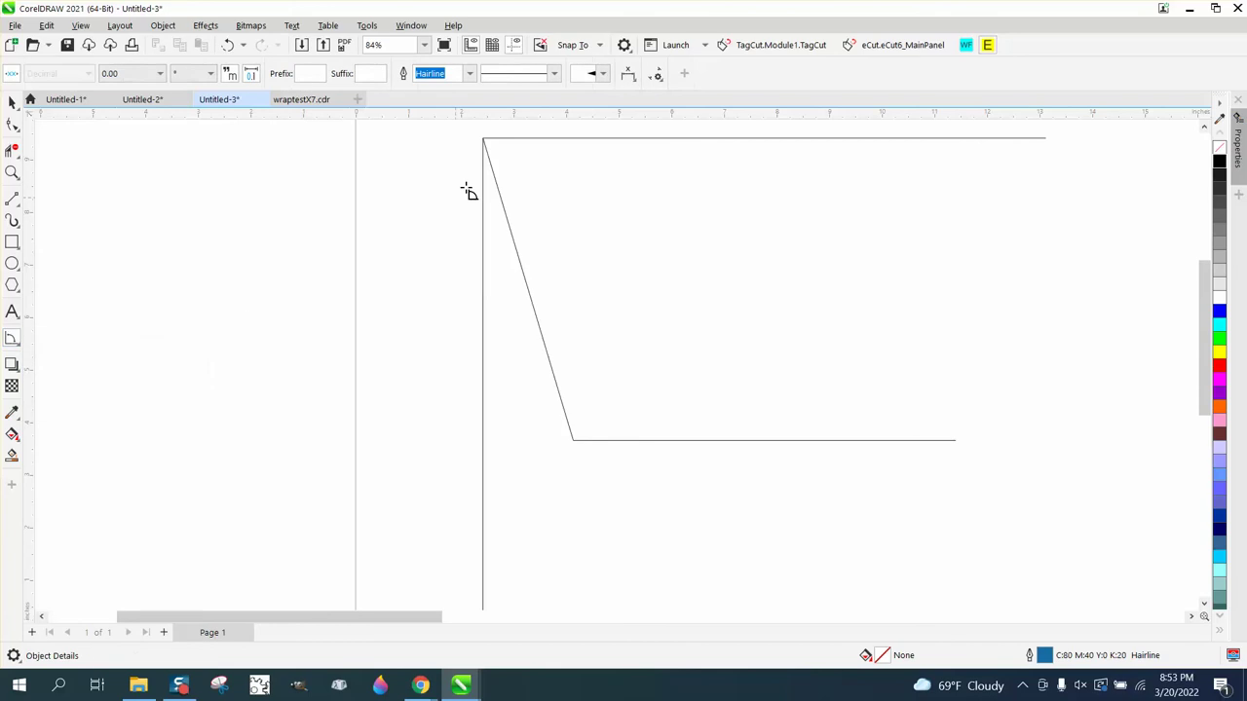
pyautogui.click(484, 140)
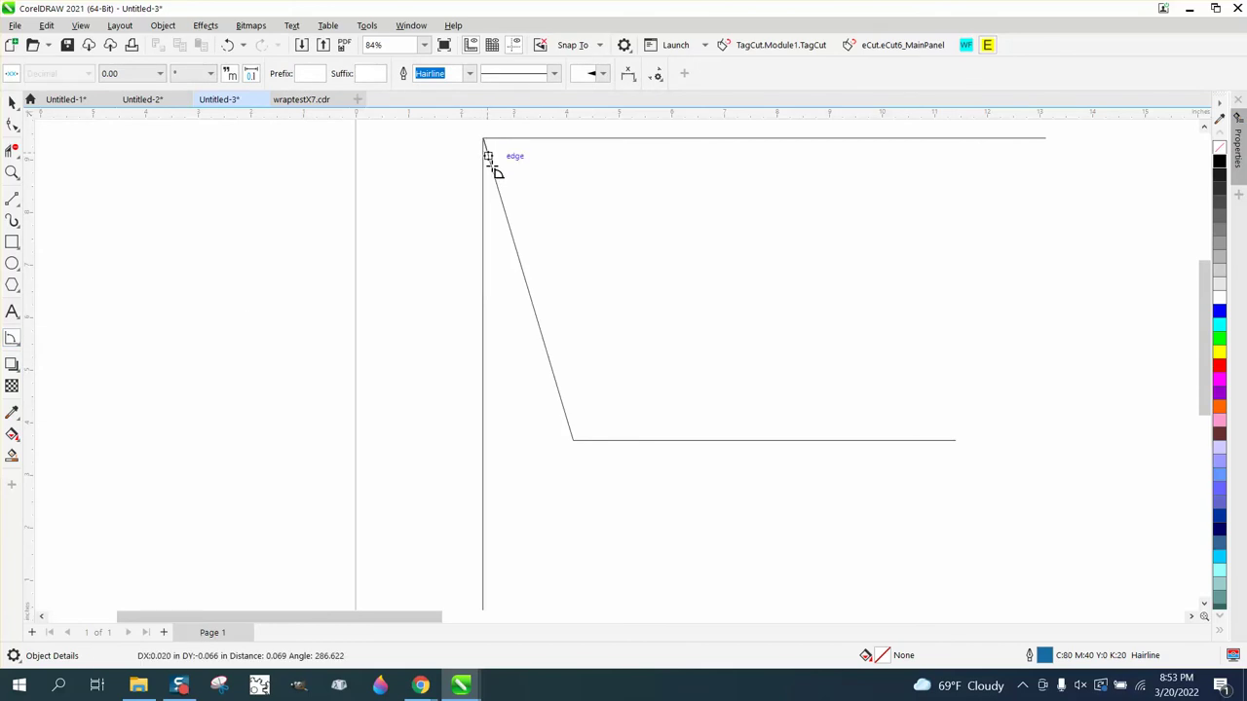
pyautogui.click(551, 375)
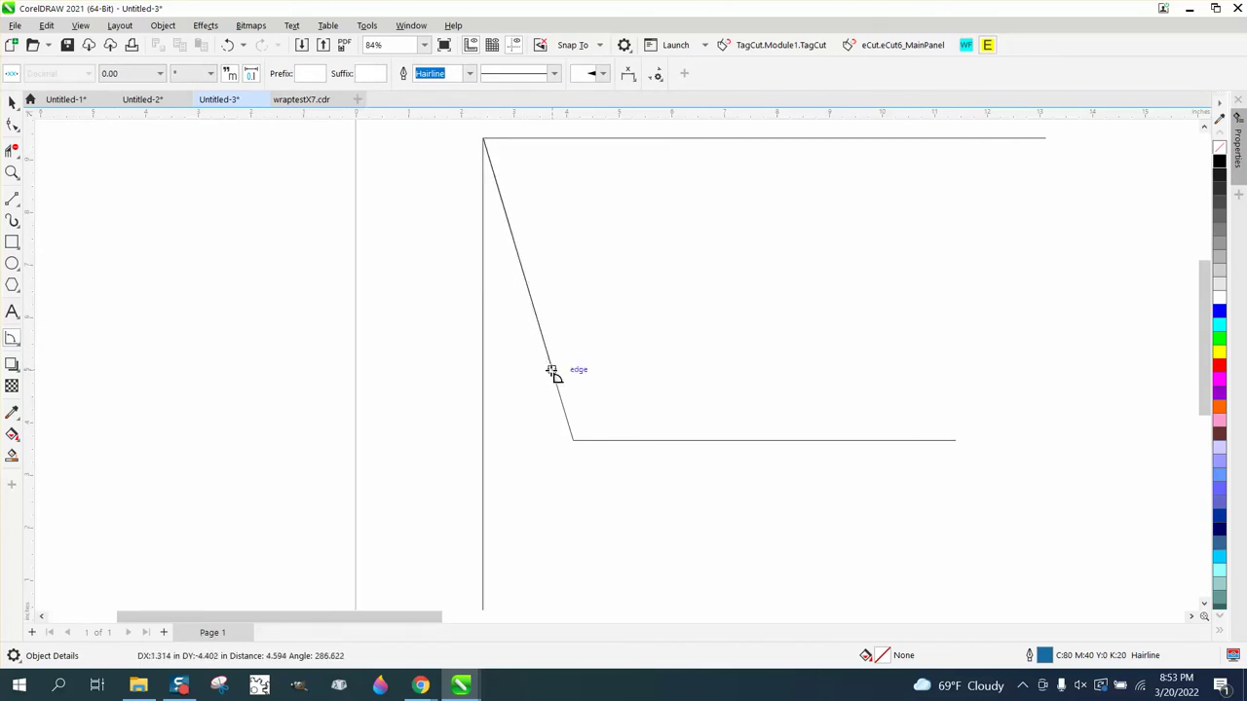
pyautogui.click(484, 376)
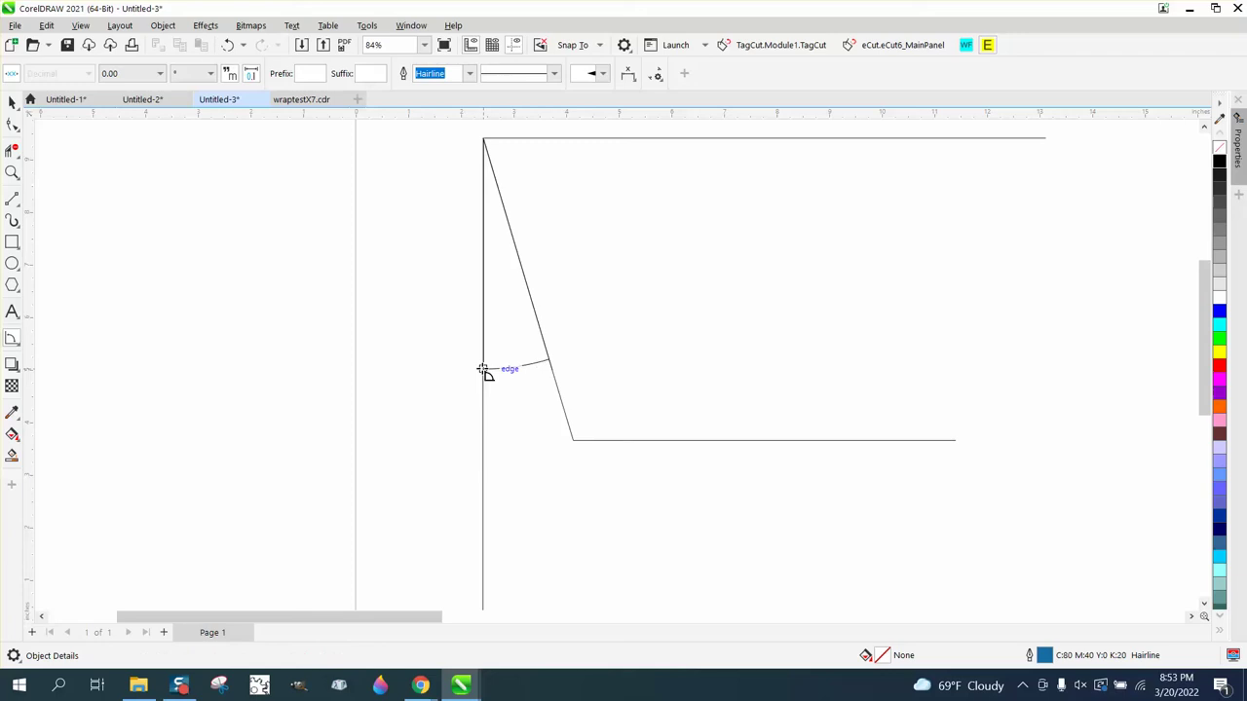
pyautogui.click(482, 369)
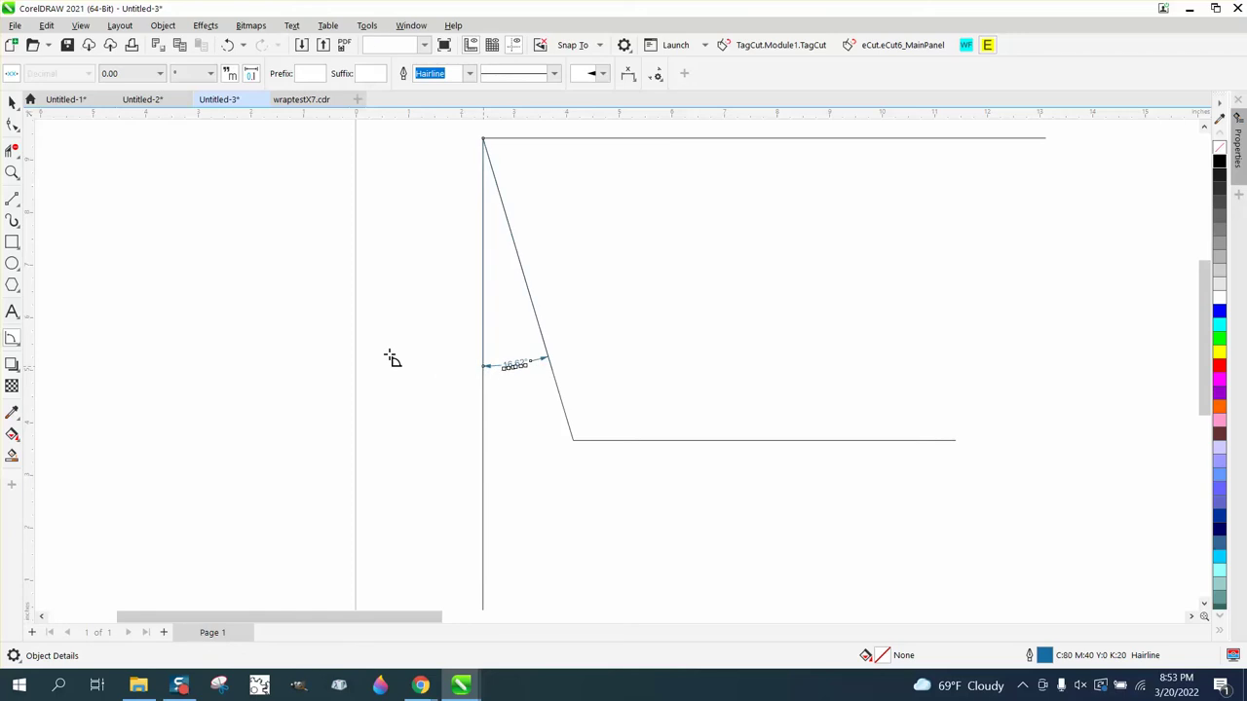
# Zoom in to read the 16.62° measurement, then delete the angle dimension
pyautogui.click(13, 172)
pyautogui.moveTo(468, 133); pyautogui.dragTo(510, 164)
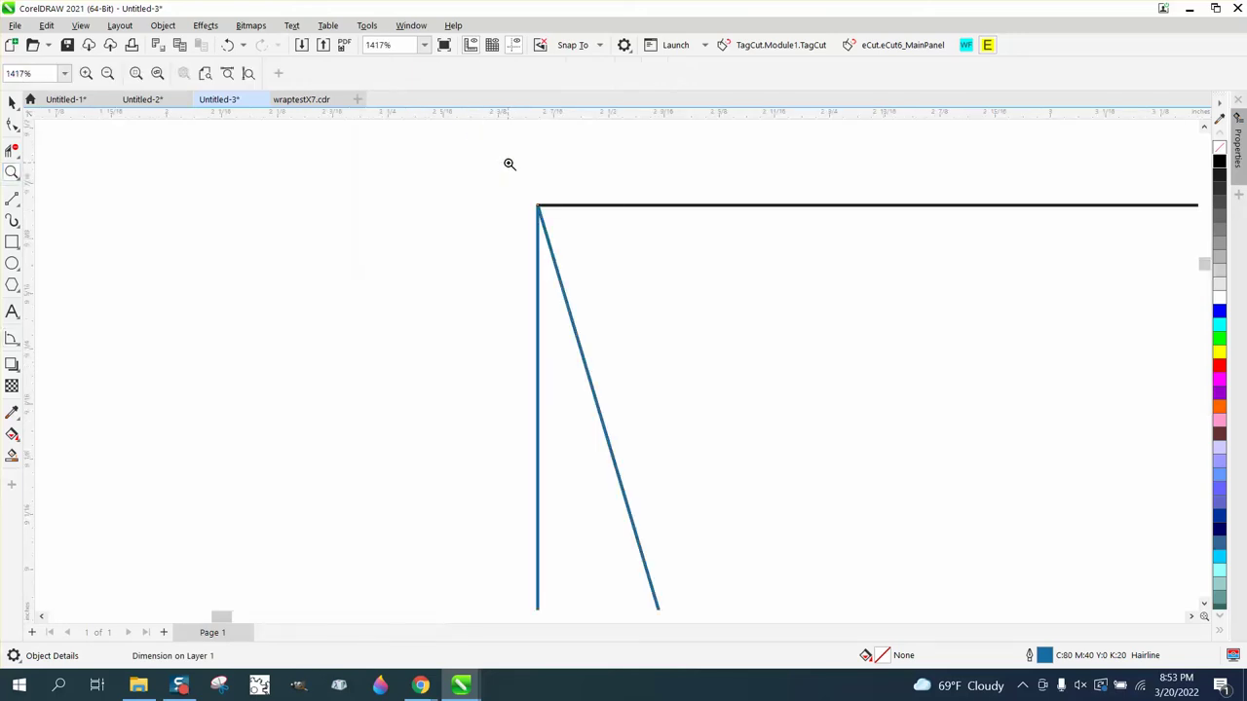
pyautogui.scroll(-7, 510, 164)
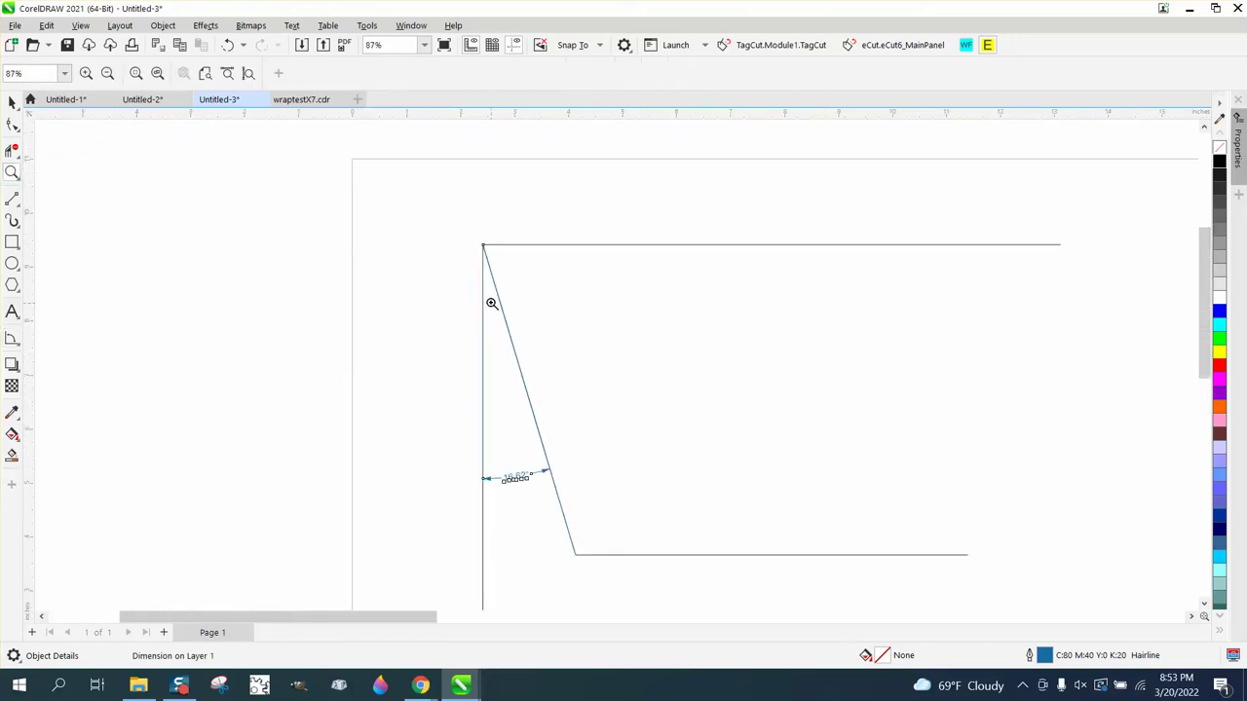
pyautogui.moveTo(462, 412); pyautogui.dragTo(596, 495)
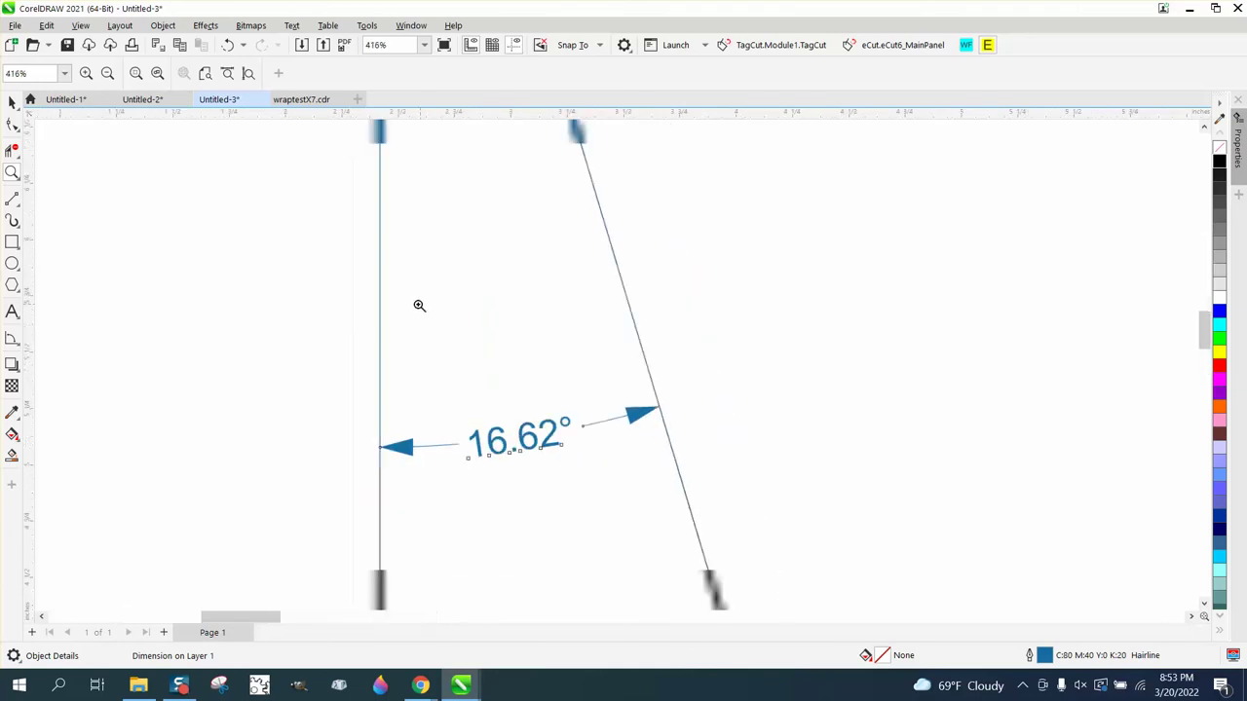
pyautogui.scroll(-1, 419, 305)
pyautogui.press('space')
pyautogui.scroll(-2, 487, 263)
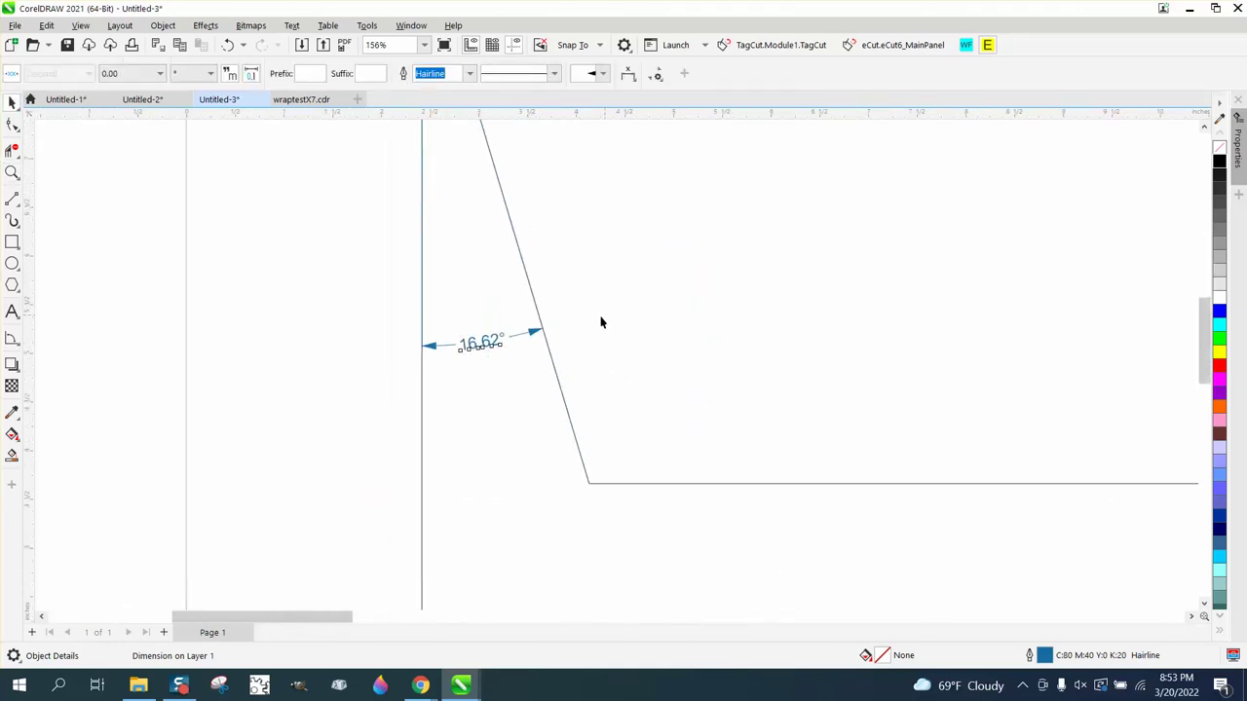
pyautogui.click(494, 343)
pyautogui.press('Delete')
pyautogui.scroll(-1, 439, 314)
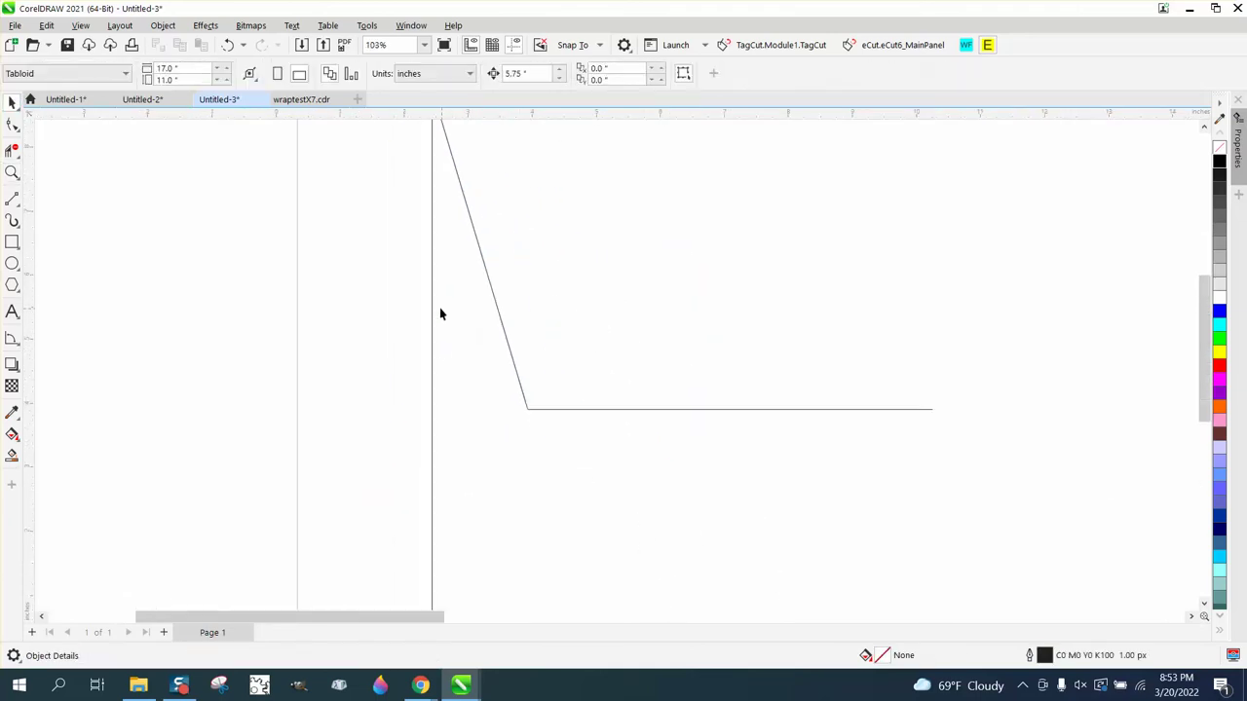
# Break the outline curve at its top-left node using the Shape tool
pyautogui.scroll(-1, 439, 314)
pyautogui.click(435, 300)
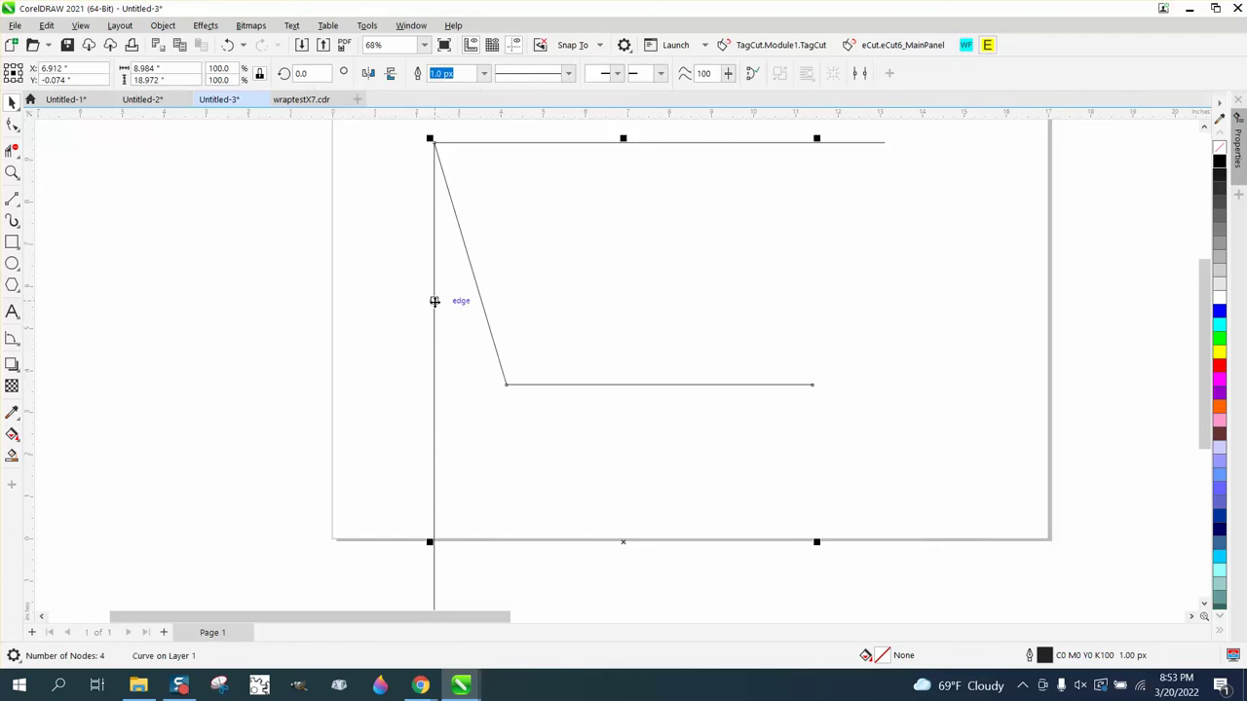
pyautogui.click(362, 294)
pyautogui.click(434, 329)
pyautogui.click(12, 123)
pyautogui.click(434, 145)
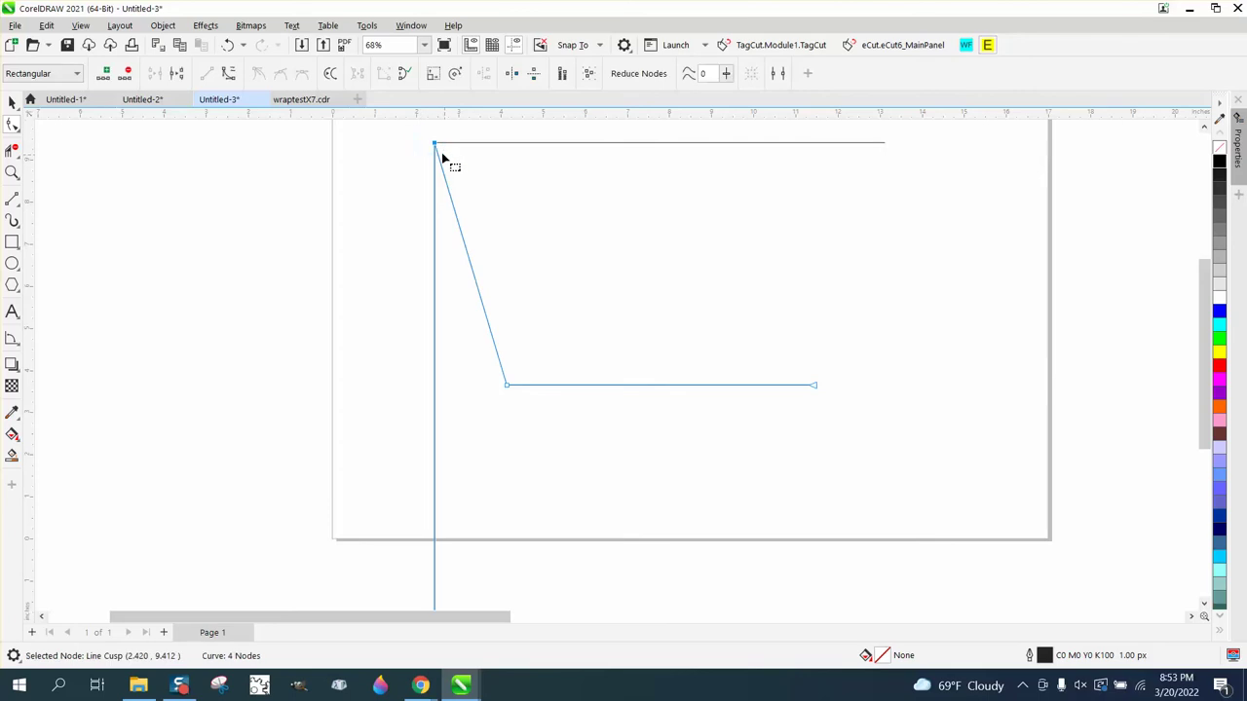
pyautogui.rightClick(435, 146)
pyautogui.click(536, 212)
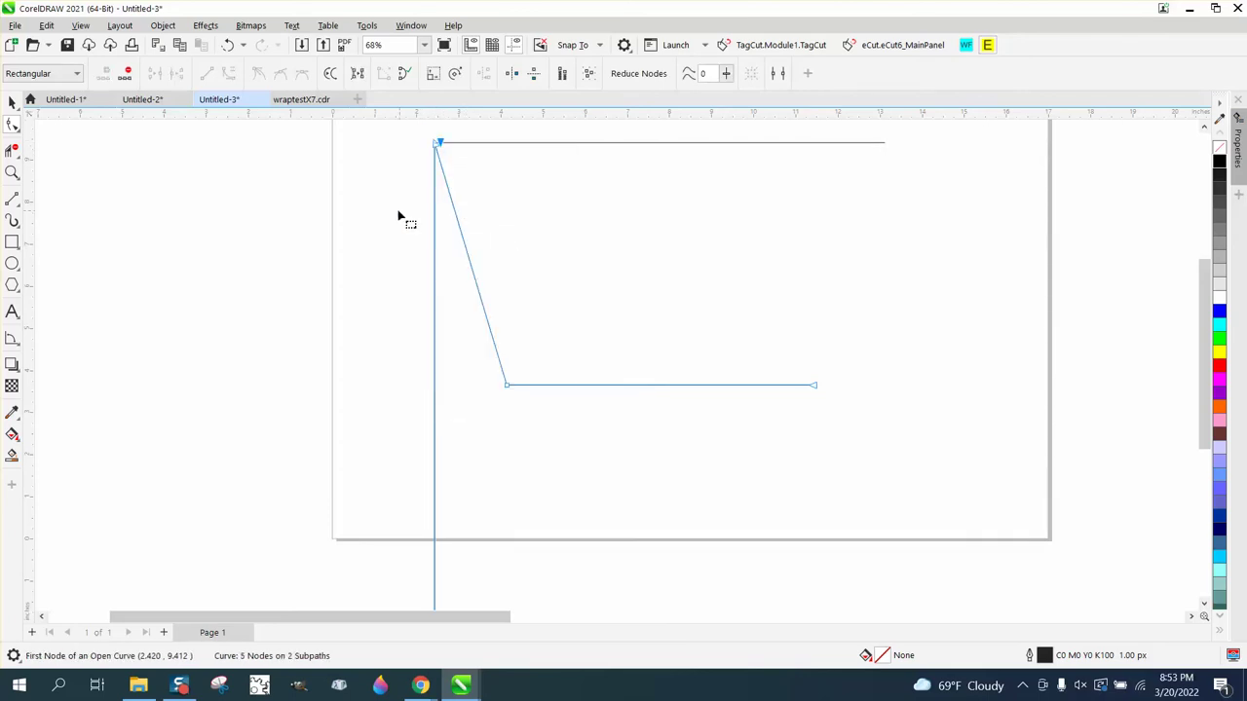
# Apply Object > Break Curve Apart, then select the vertical line showing rotation handles
pyautogui.click(12, 102)
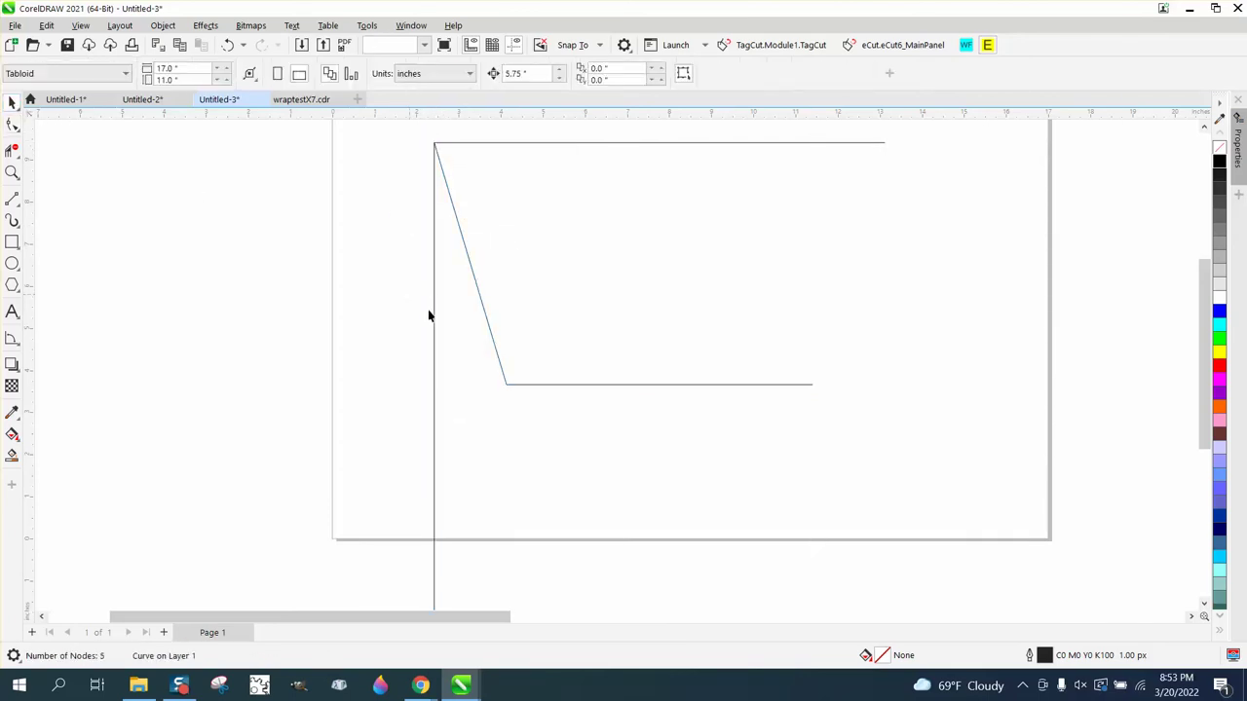
pyautogui.click(430, 313)
pyautogui.click(436, 318)
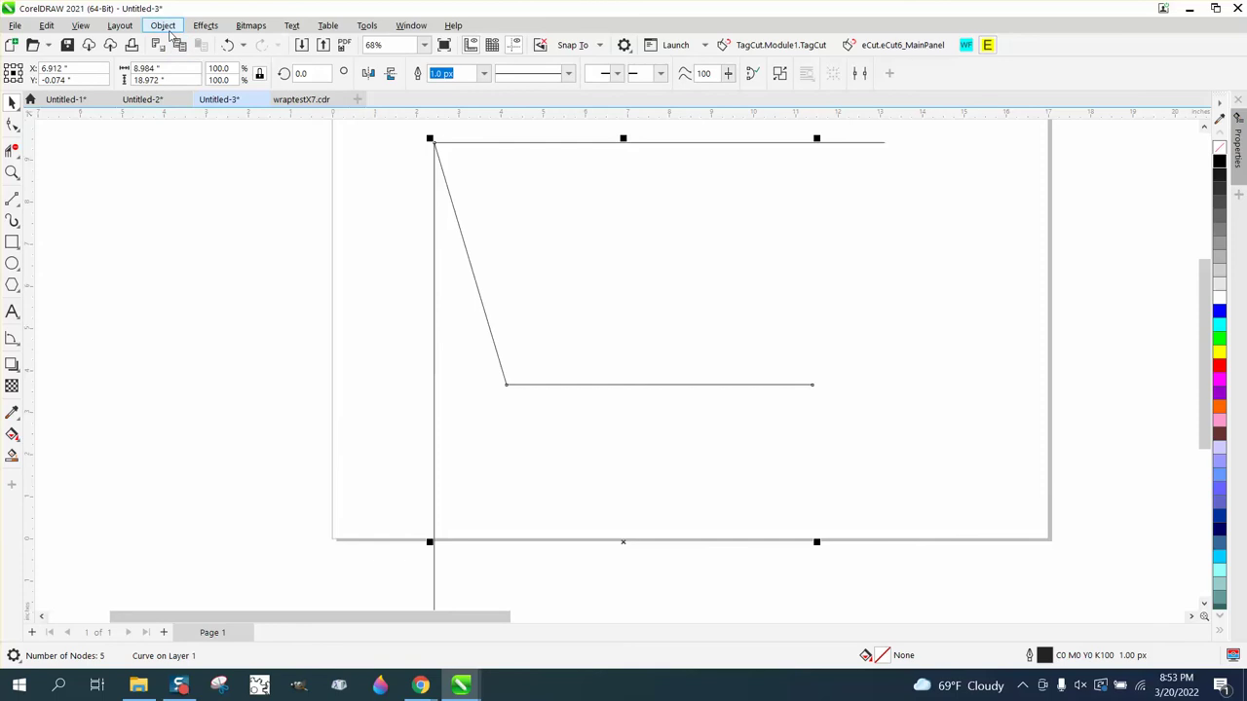
pyautogui.click(162, 25)
pyautogui.click(248, 374)
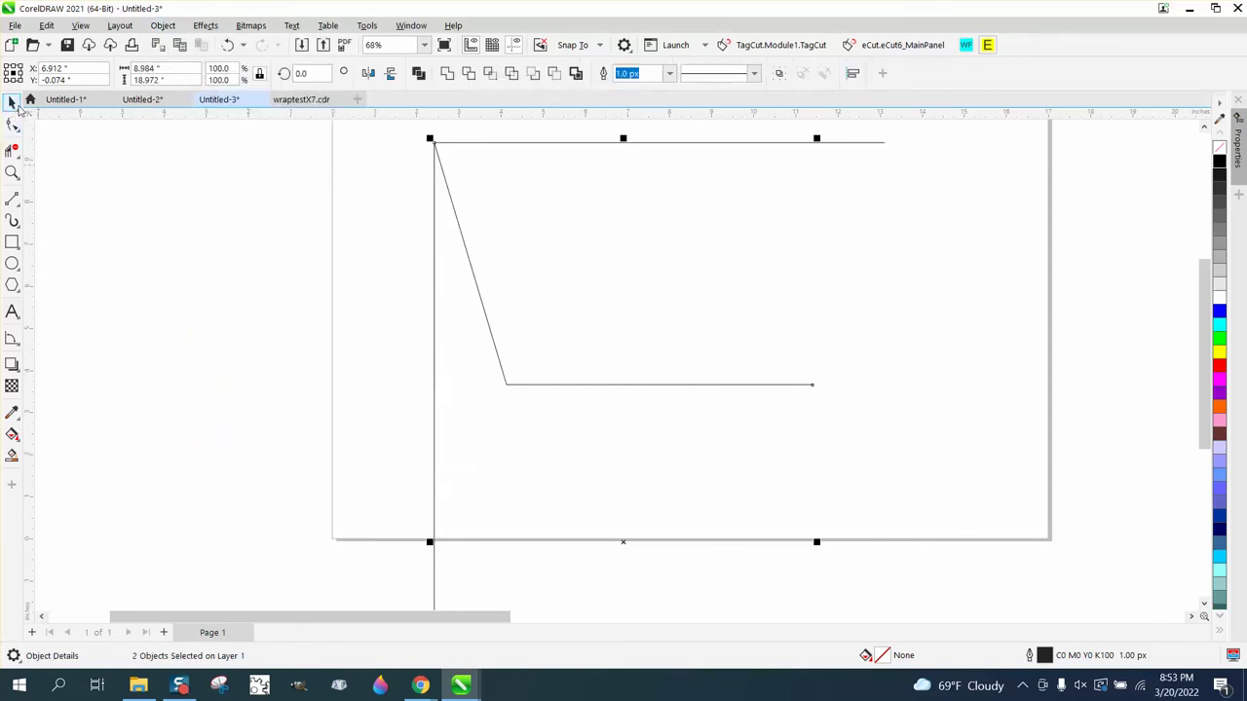
pyautogui.click(426, 319)
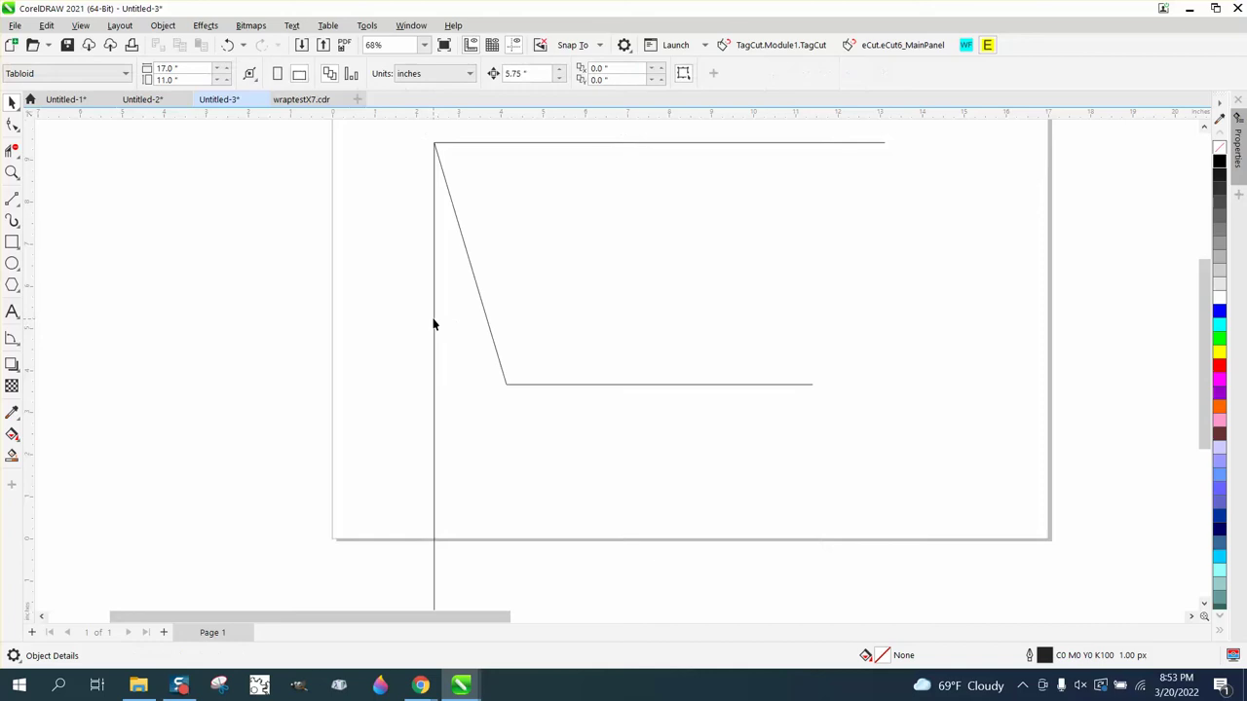
pyautogui.click(434, 323)
pyautogui.click(432, 322)
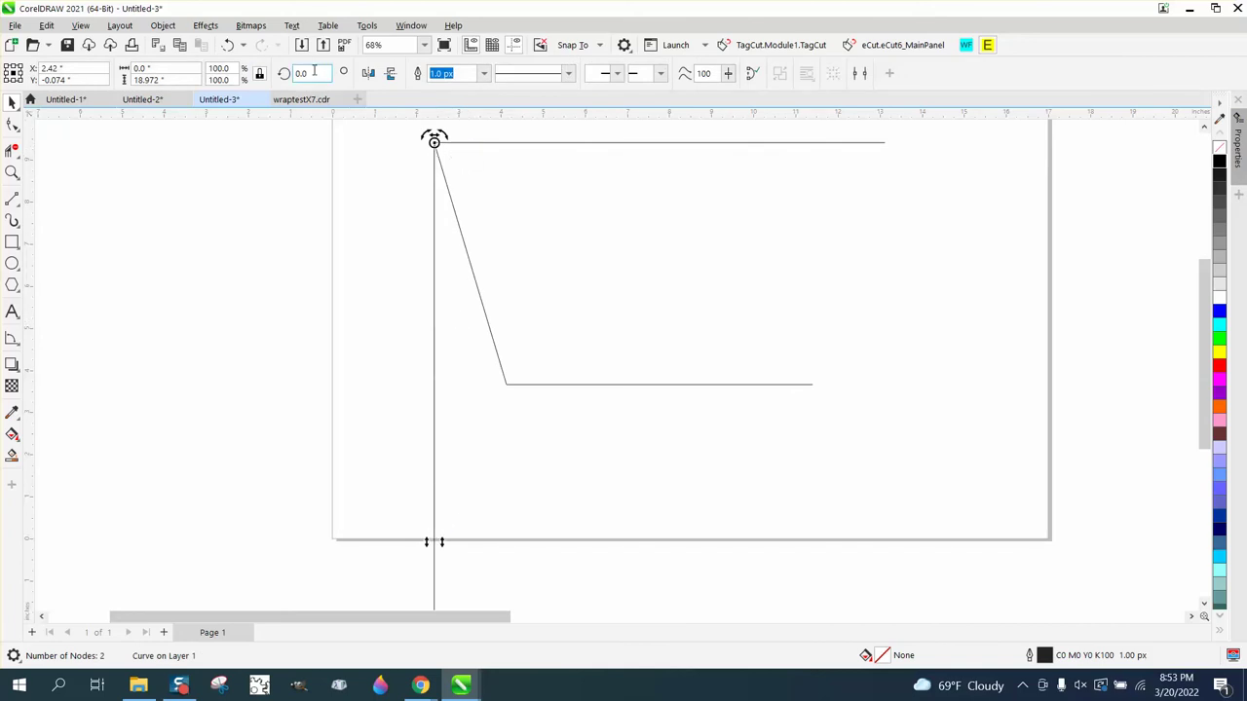
# Rotate the vertical line 16.62° about its top end to parallel the slanted side
pyautogui.write('16')
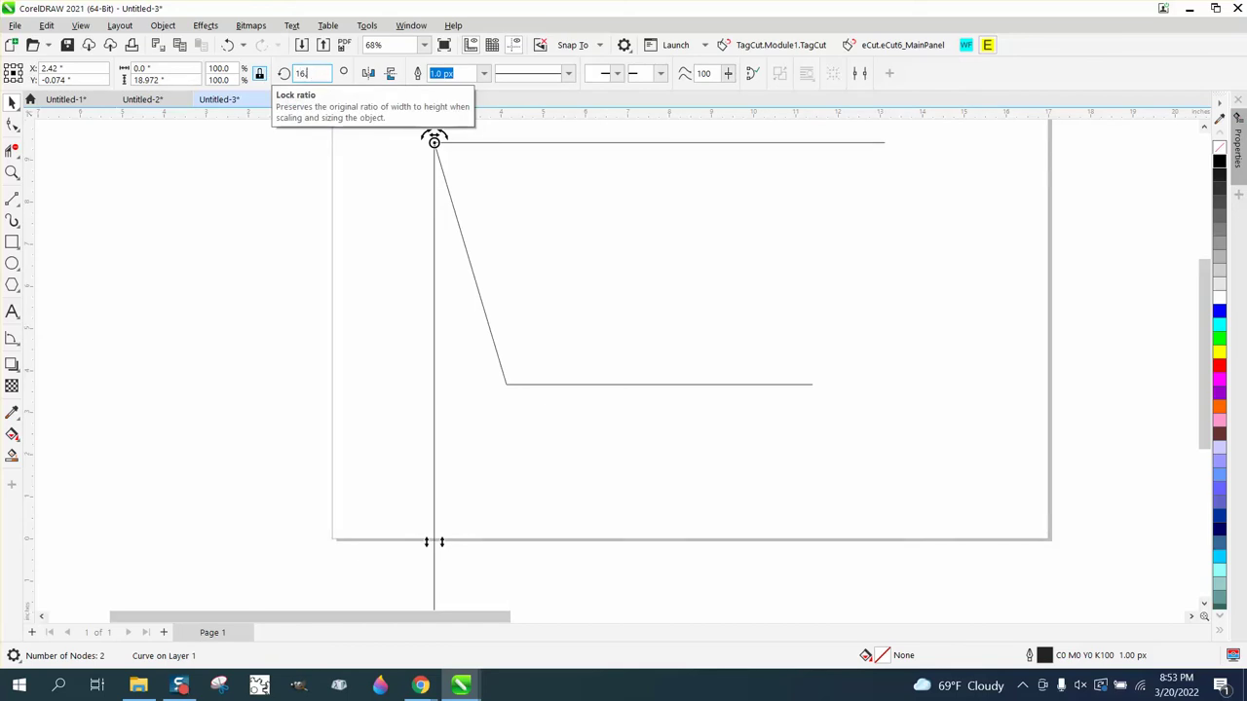
pyautogui.write('.62')
pyautogui.press('Return')
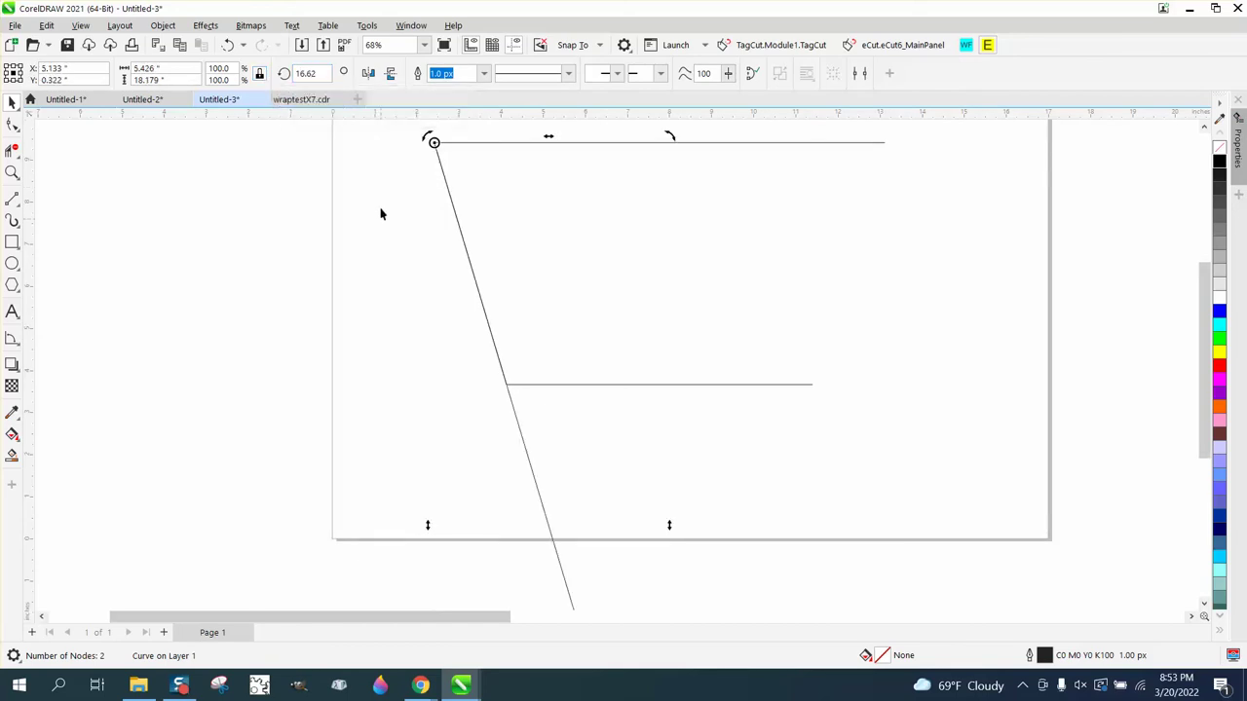
pyautogui.scroll(-1, 468, 270)
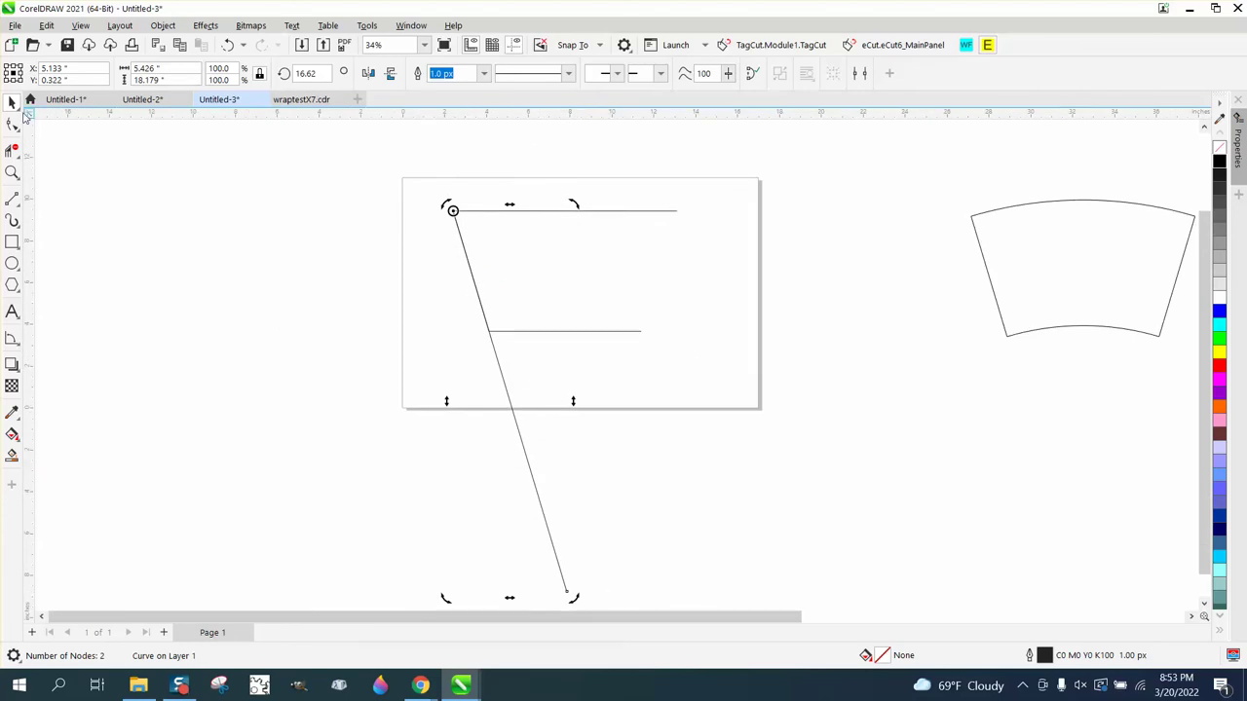
# Mirror the tilted line horizontally and snap it to the top line's right end
pyautogui.click(352, 176)
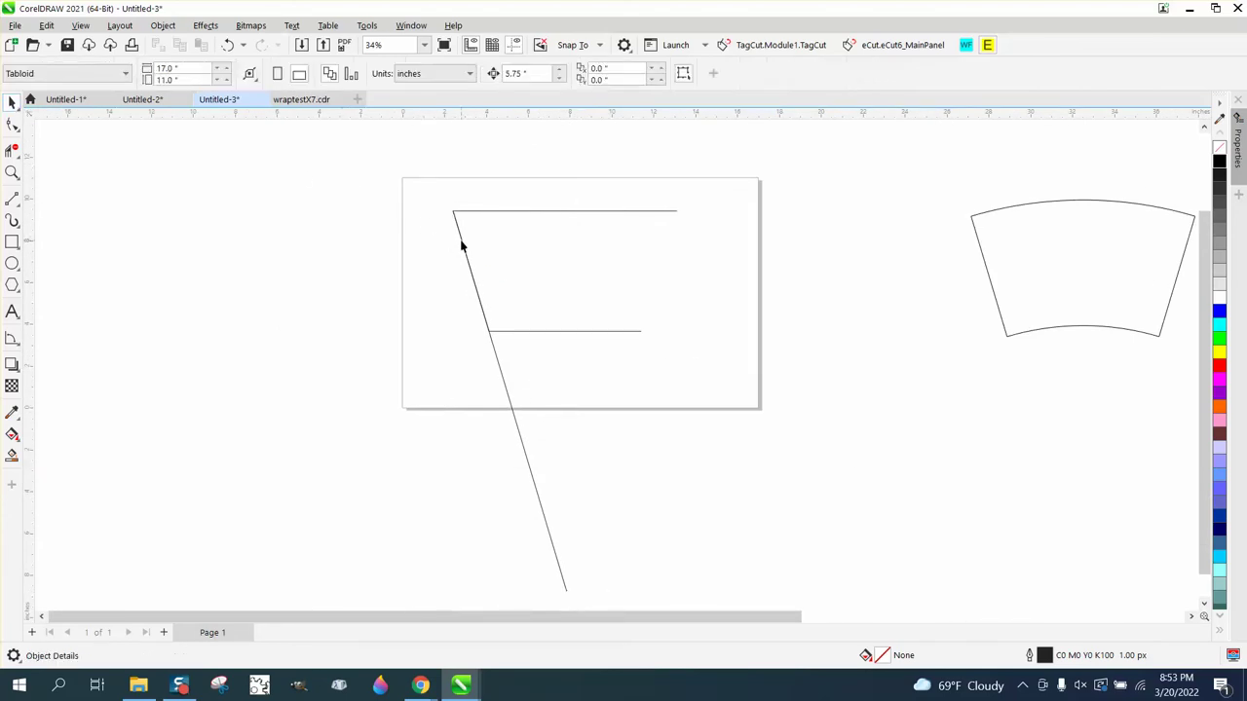
pyautogui.click(505, 393)
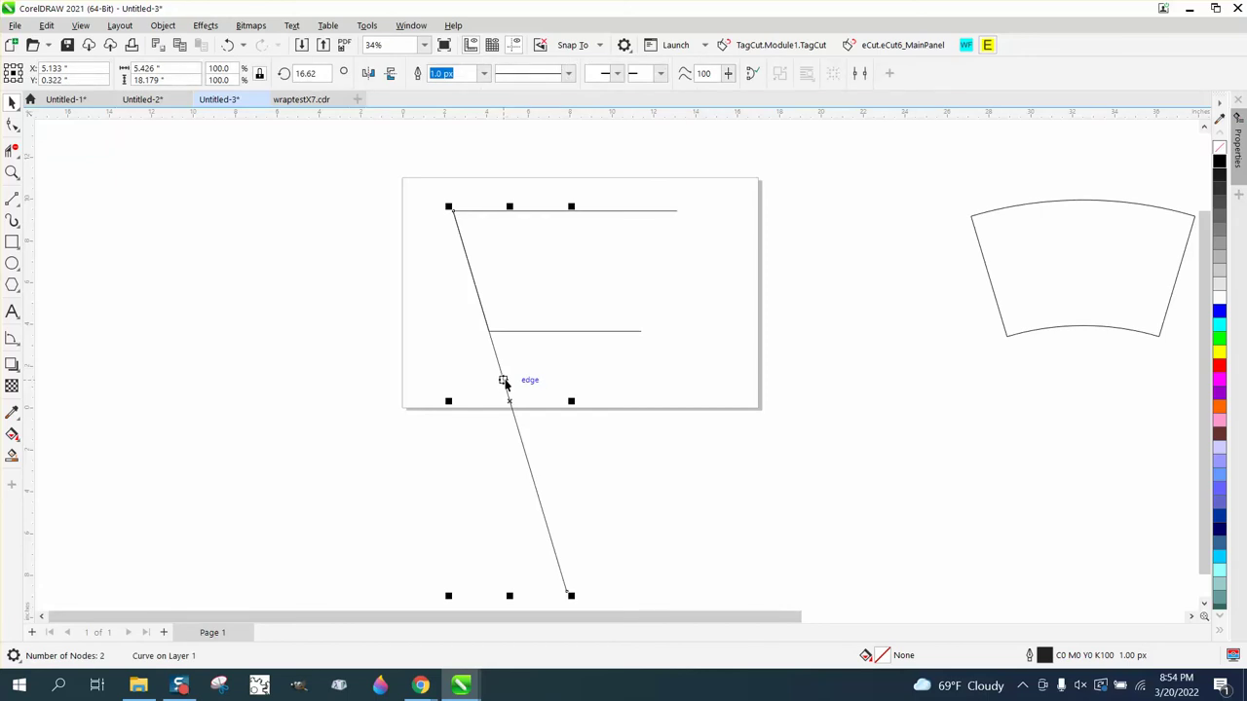
pyautogui.click(369, 73)
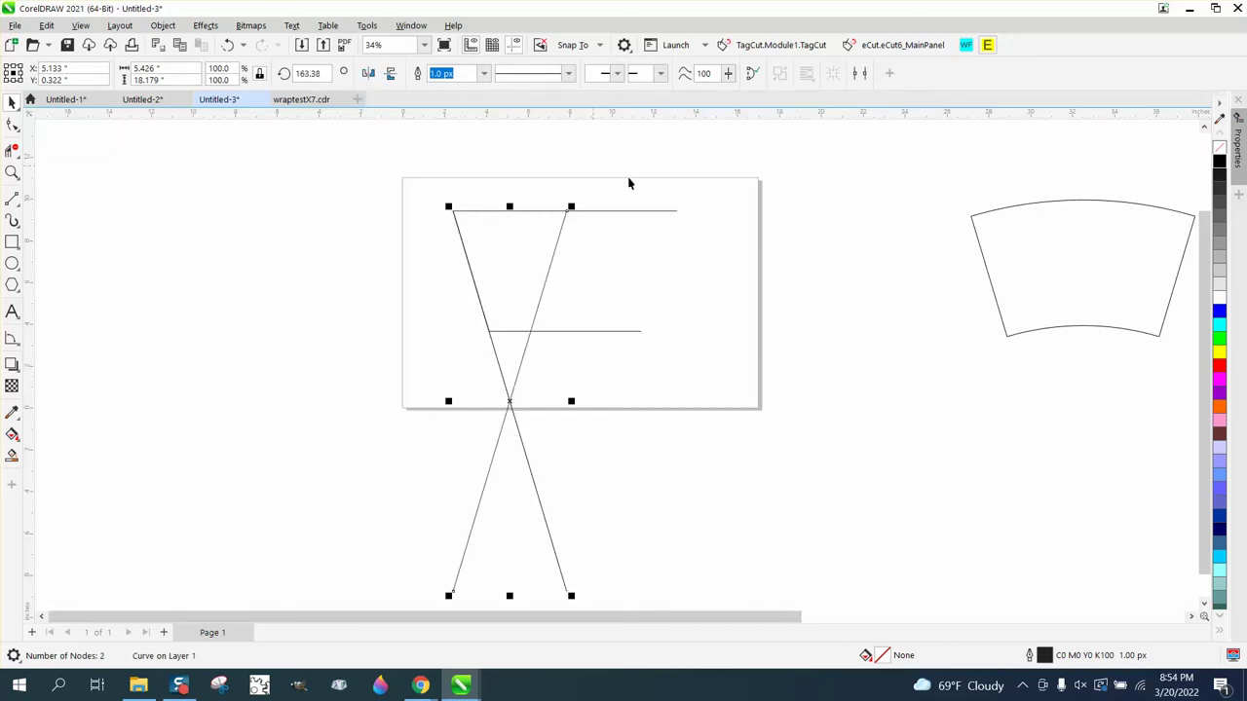
pyautogui.click(650, 180)
pyautogui.click(561, 234)
pyautogui.moveTo(569, 211); pyautogui.dragTo(679, 206)
# Trim the line ends crossing below the cone's tip with Virtual Segment Delete
pyautogui.scroll(-1, 477, 192)
pyautogui.scroll(-1, 477, 192)
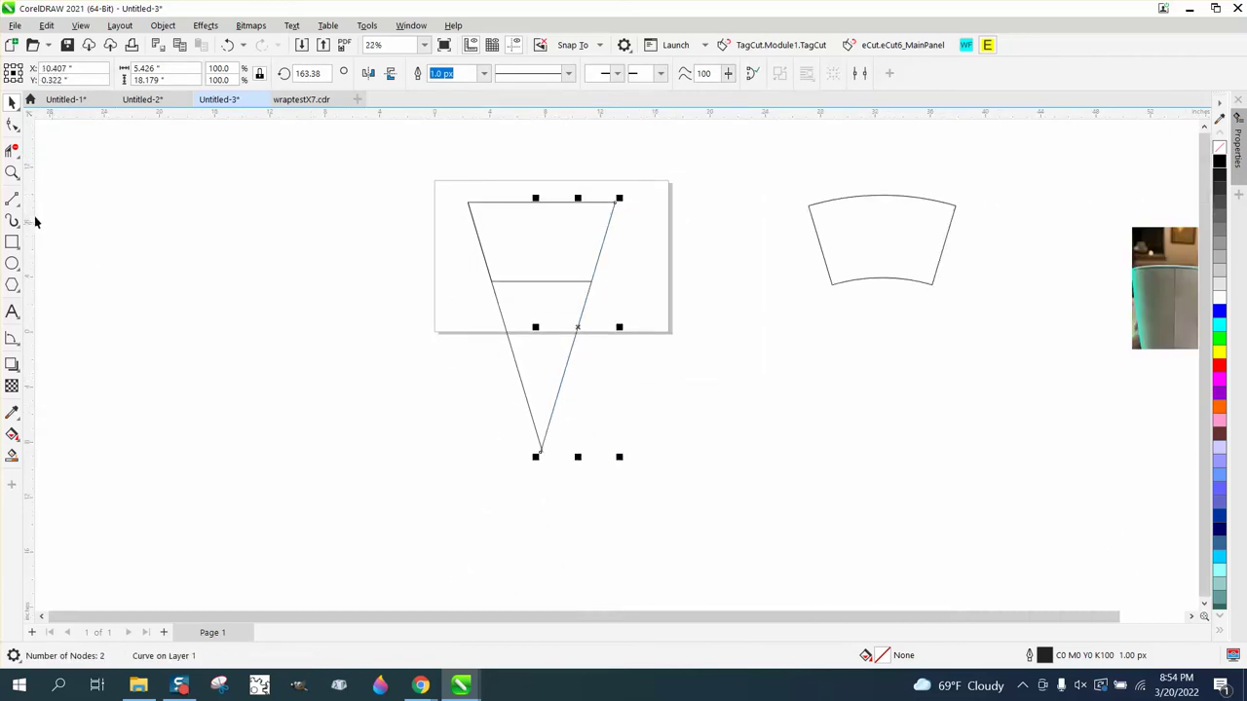
pyautogui.click(12, 172)
pyautogui.click(696, 523)
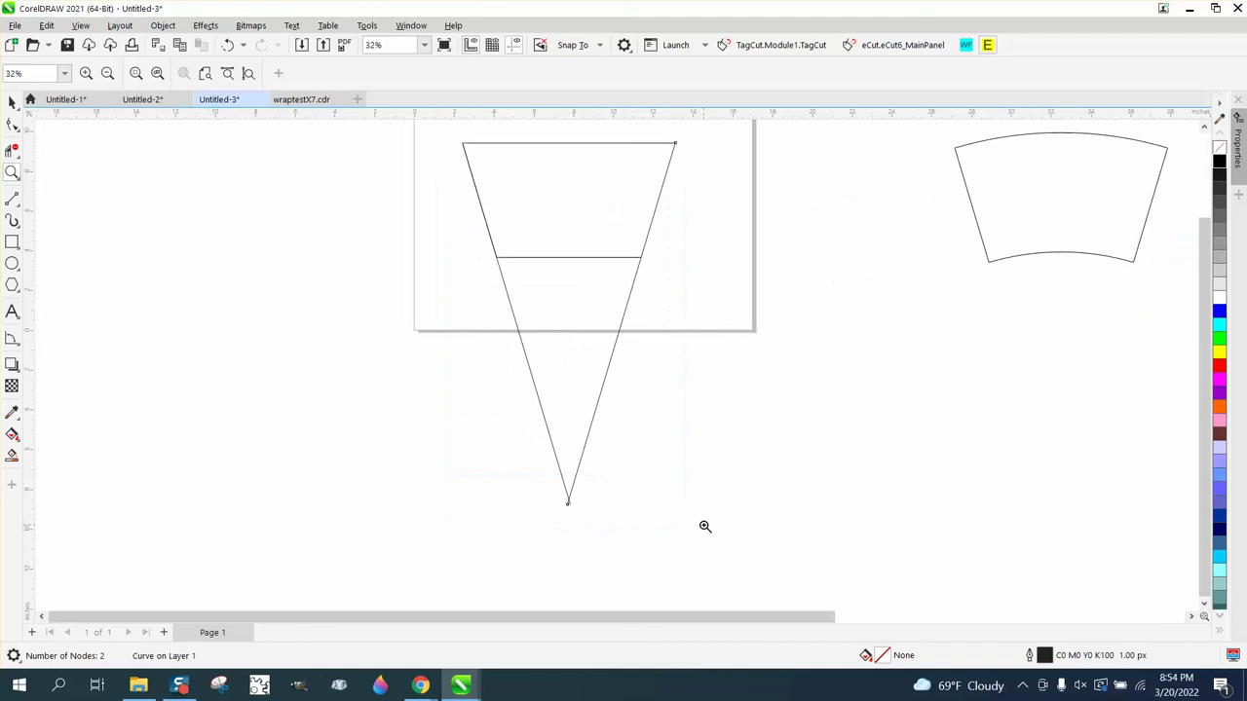
pyautogui.moveTo(635, 535); pyautogui.dragTo(629, 533)
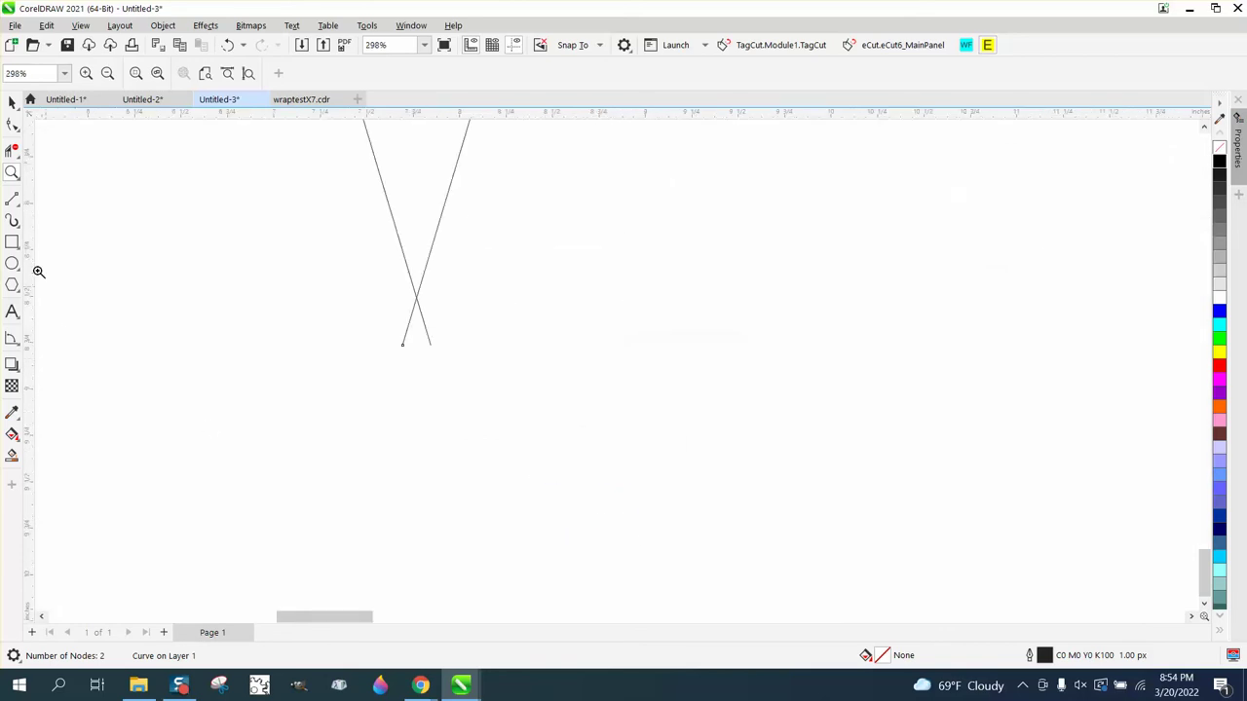
pyautogui.click(13, 151)
pyautogui.moveTo(380, 329); pyautogui.dragTo(469, 337)
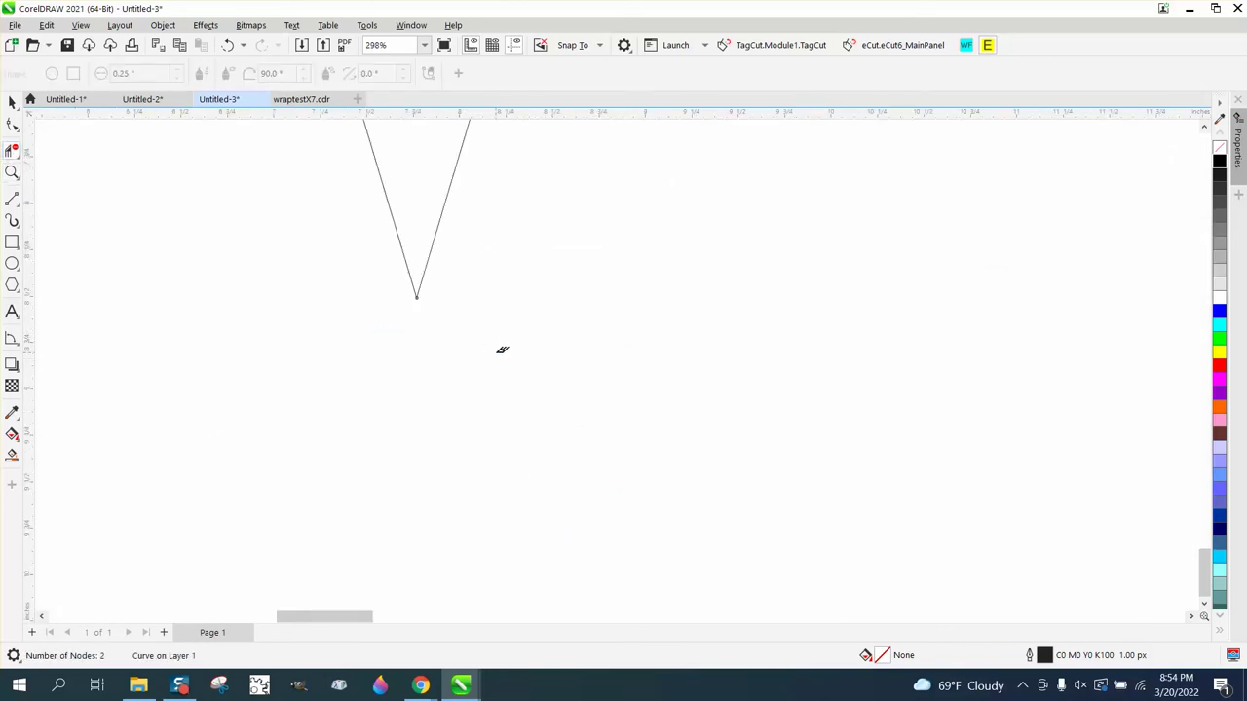
pyautogui.scroll(-10, 514, 376)
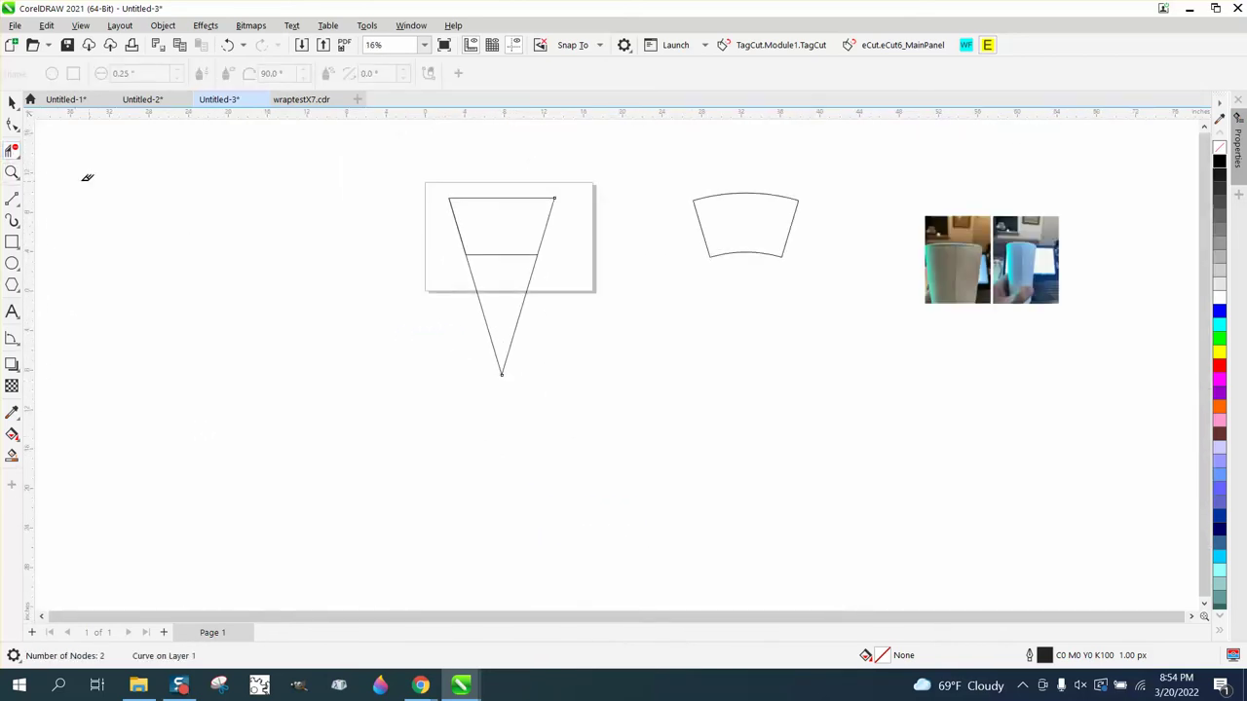
pyautogui.click(13, 173)
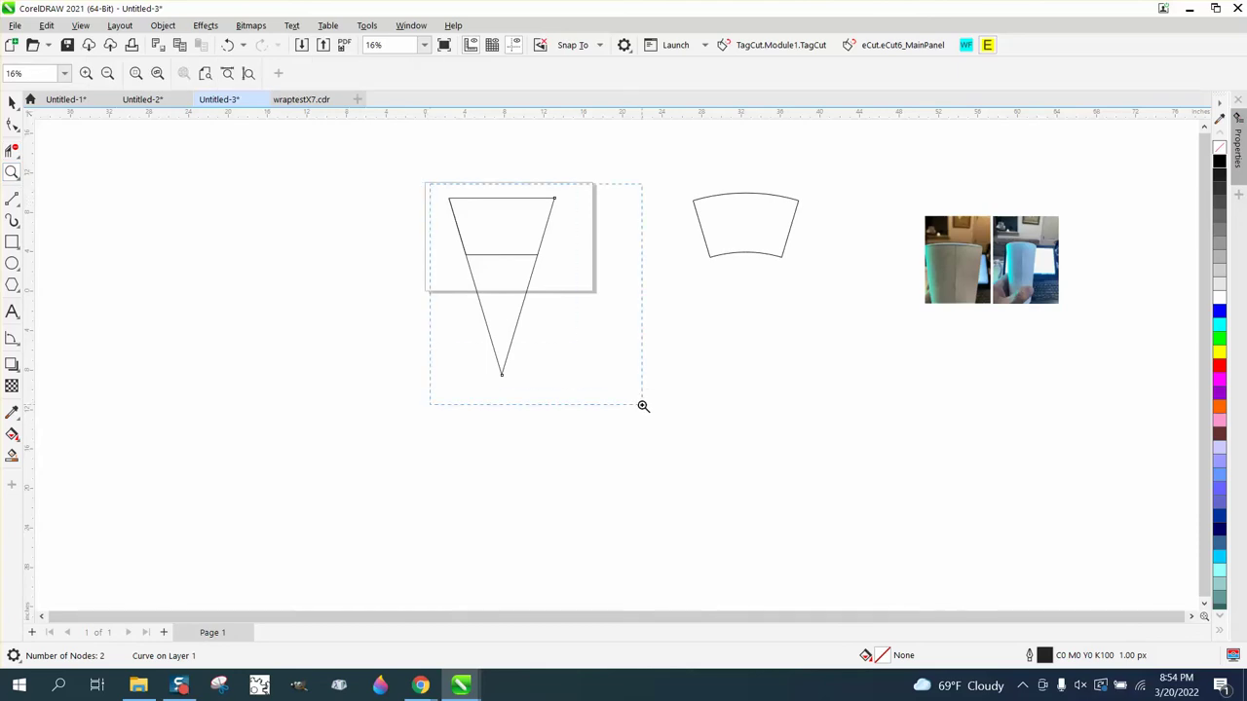
pyautogui.moveTo(643, 406); pyautogui.dragTo(643, 405)
pyautogui.press('space')
pyautogui.scroll(-1, 266, 189)
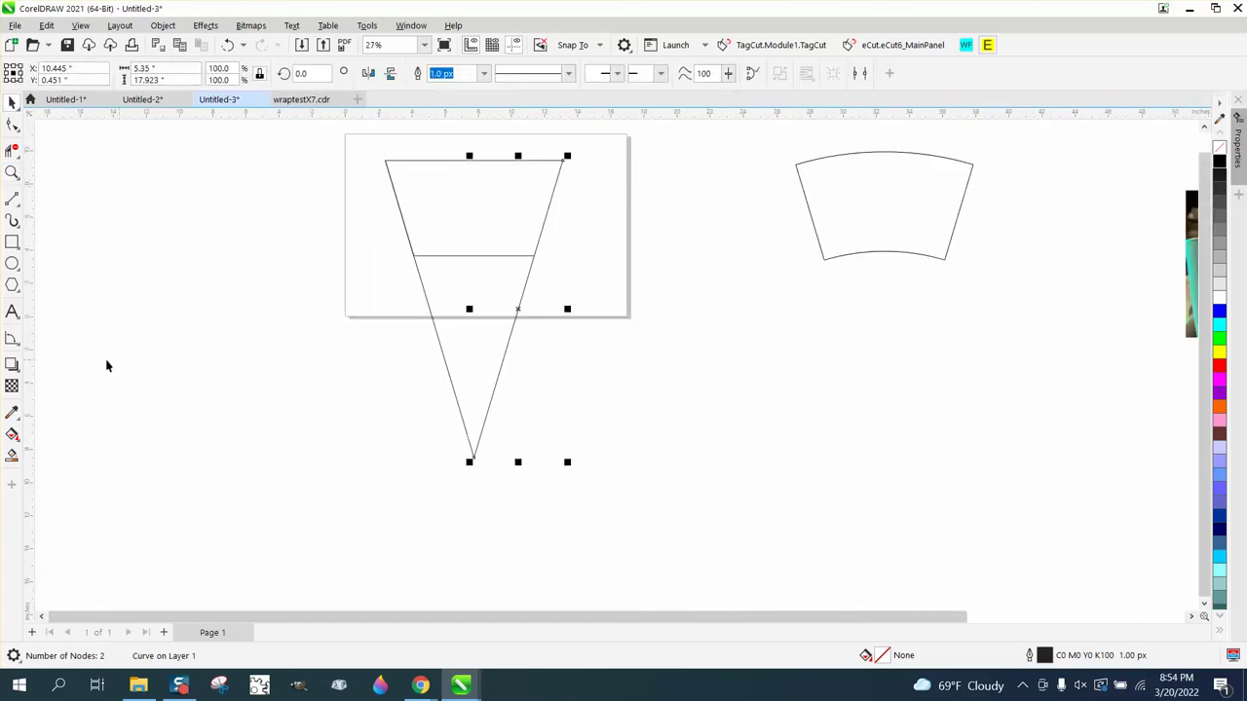
# Draw a 25.524 in circle centred on the cone's tip, reaching the lower line's ends
pyautogui.click(13, 263)
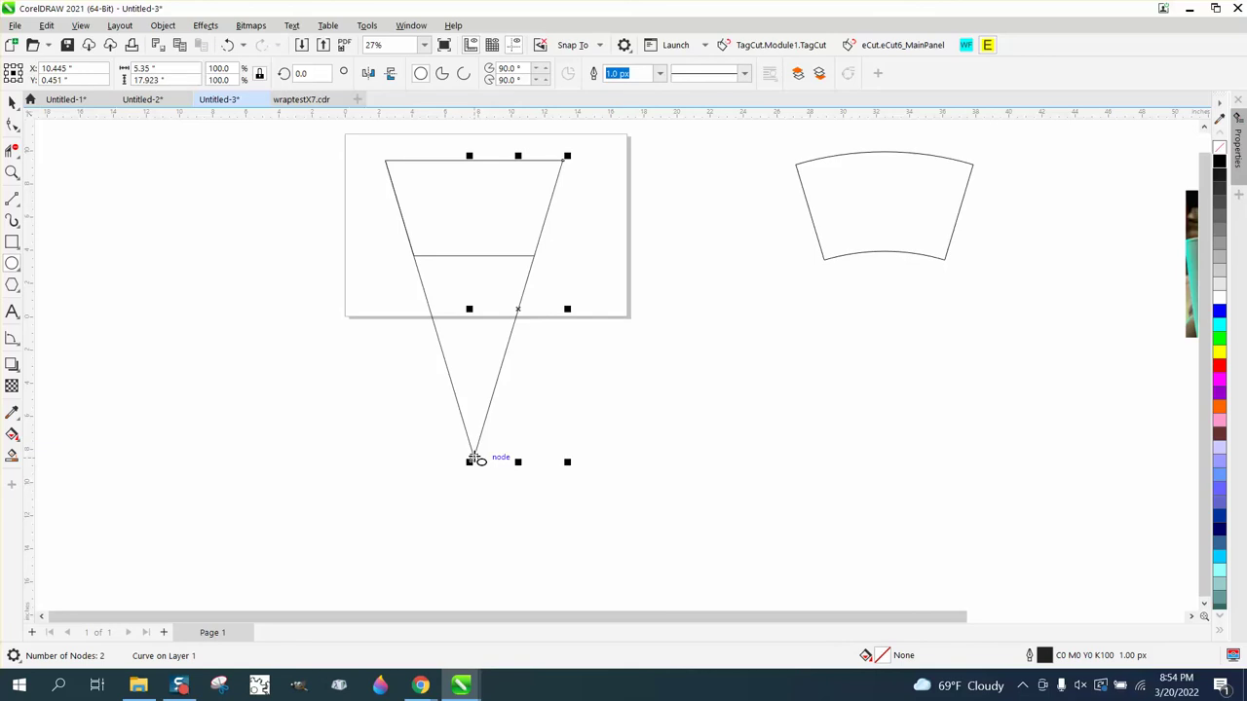
pyautogui.moveTo(473, 458); pyautogui.dragTo(360, 250)
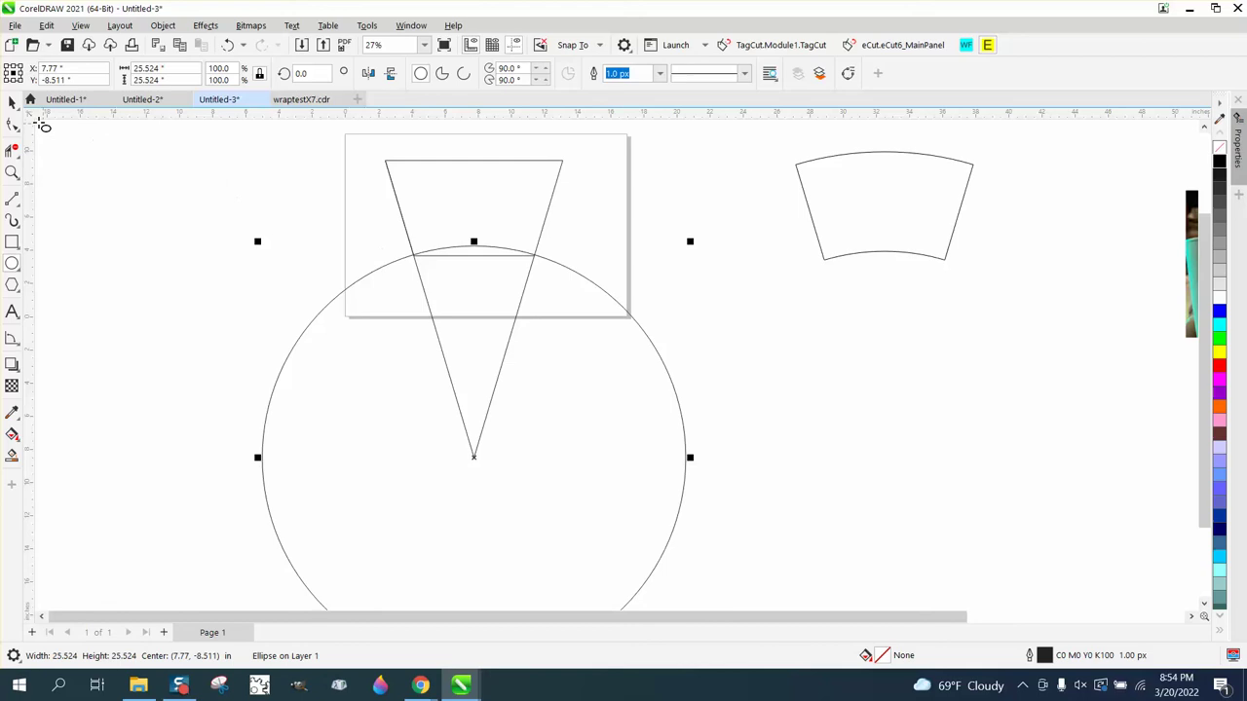
pyautogui.press('space')
# Enlarge the circle around its centre and right-drag a smaller concentric copy
pyautogui.hotkey('ctrl', 'shift', 'd')
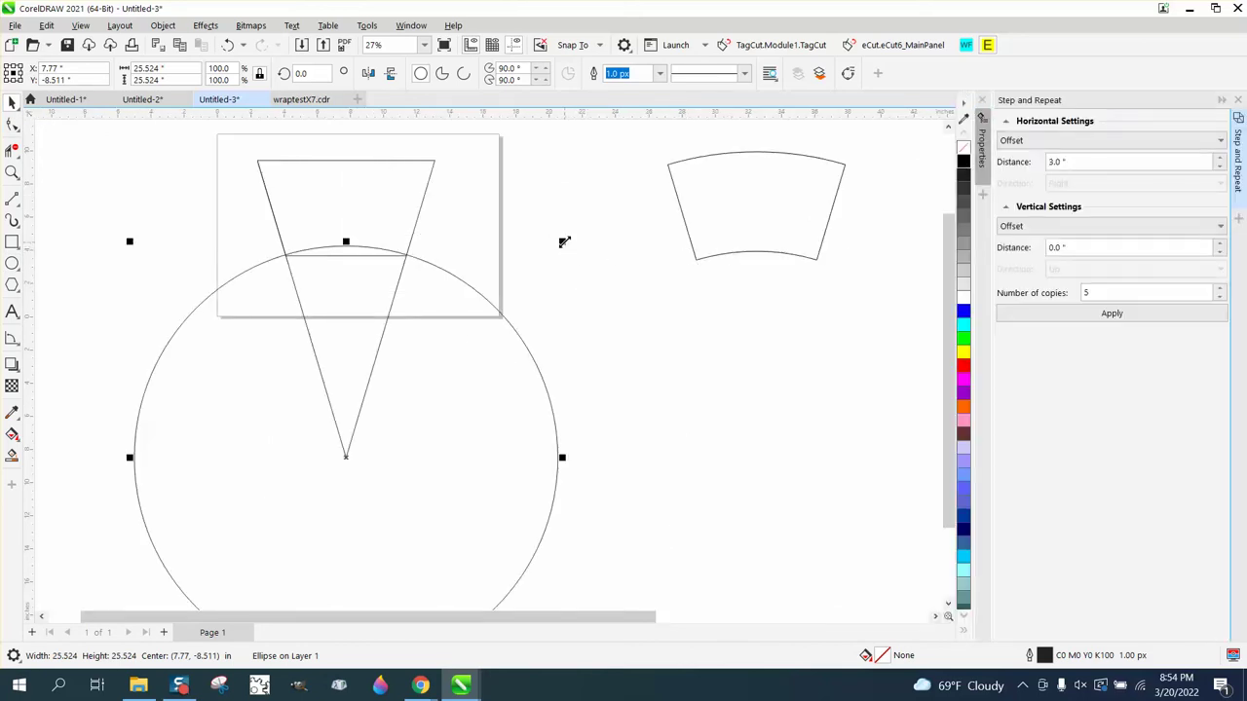
pyautogui.moveTo(563, 240); pyautogui.dragTo(662, 140)
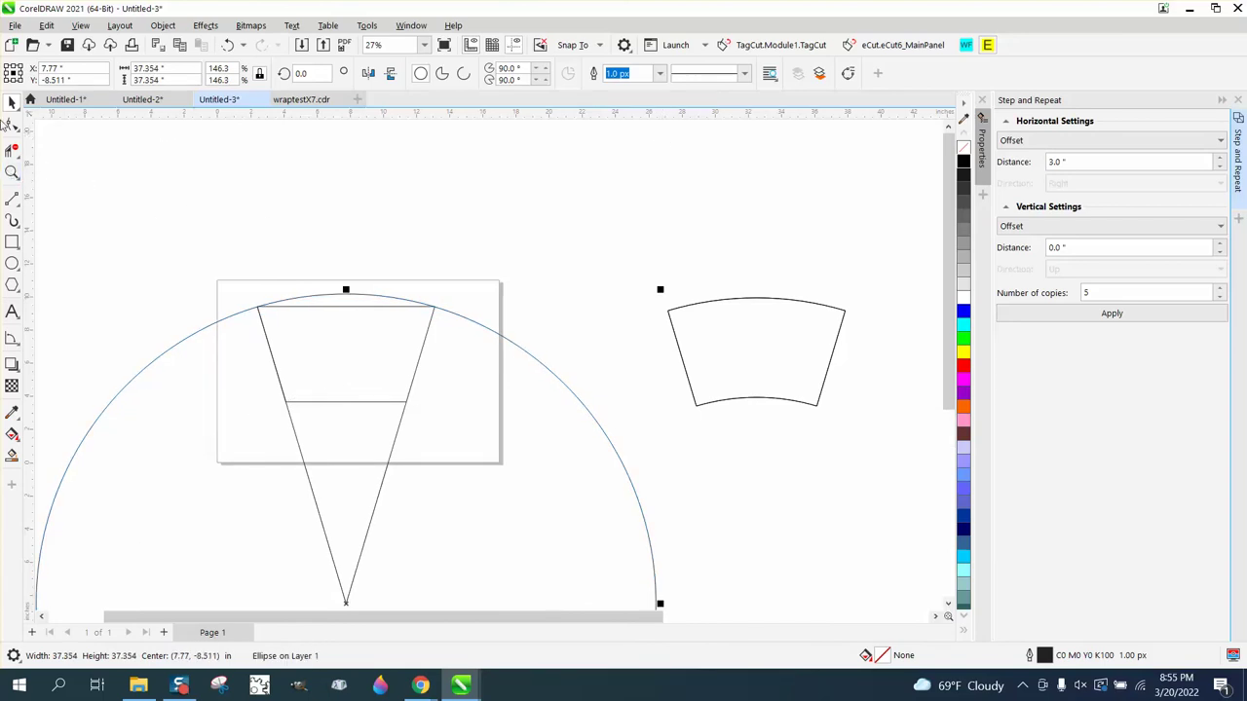
pyautogui.scroll(-1, 385, 176)
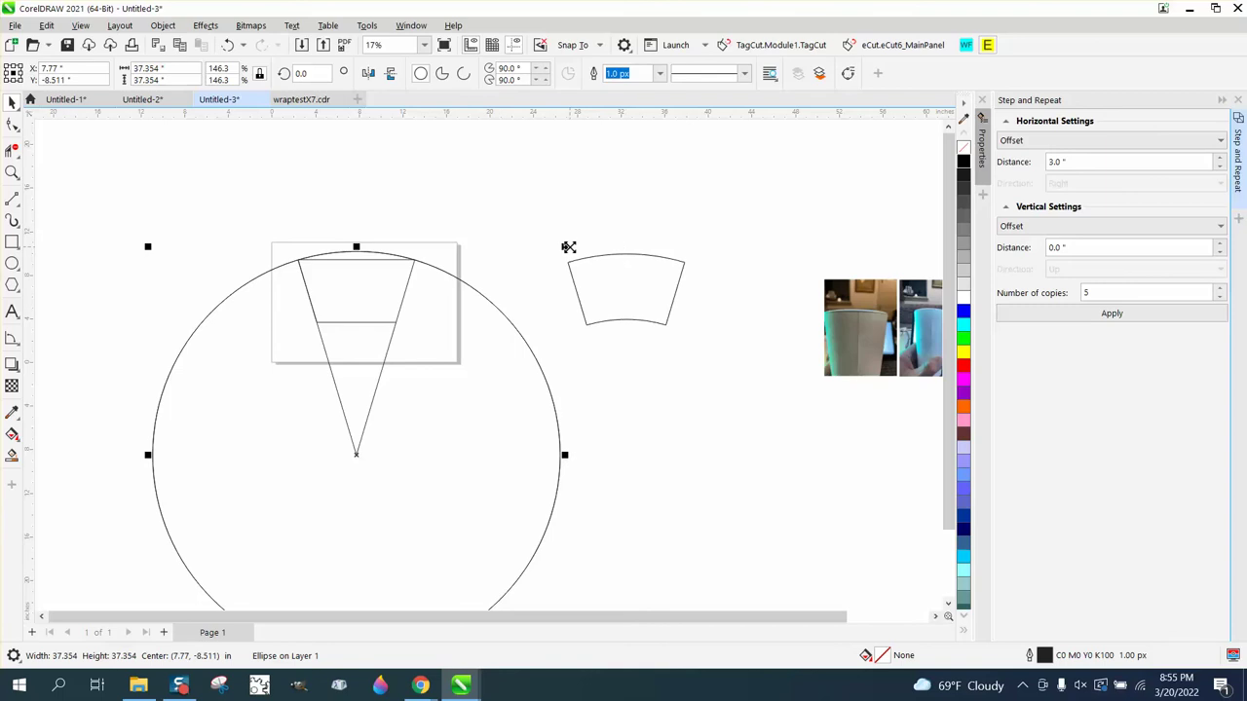
pyautogui.moveTo(569, 247); pyautogui.dragTo(520, 312)
# Zoom into the triangle's top-right corner and scale the outer circle to 146.5%
pyautogui.click(12, 172)
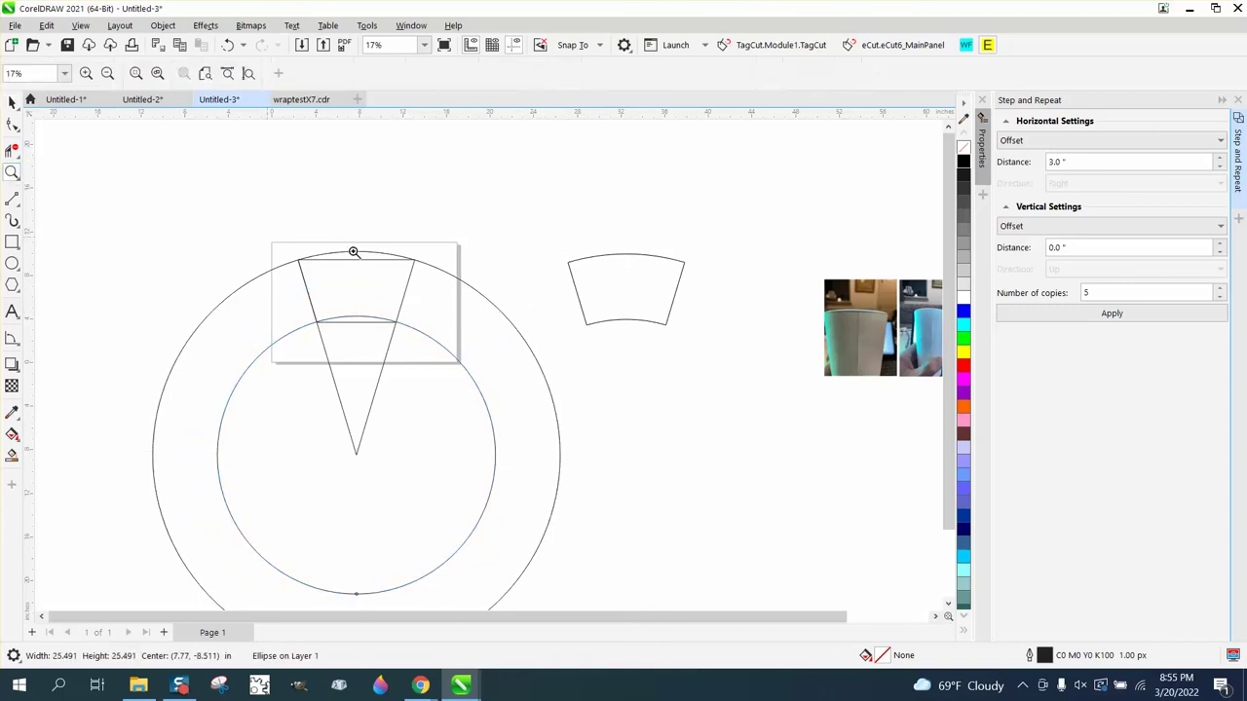
pyautogui.click(454, 277)
pyautogui.click(493, 414)
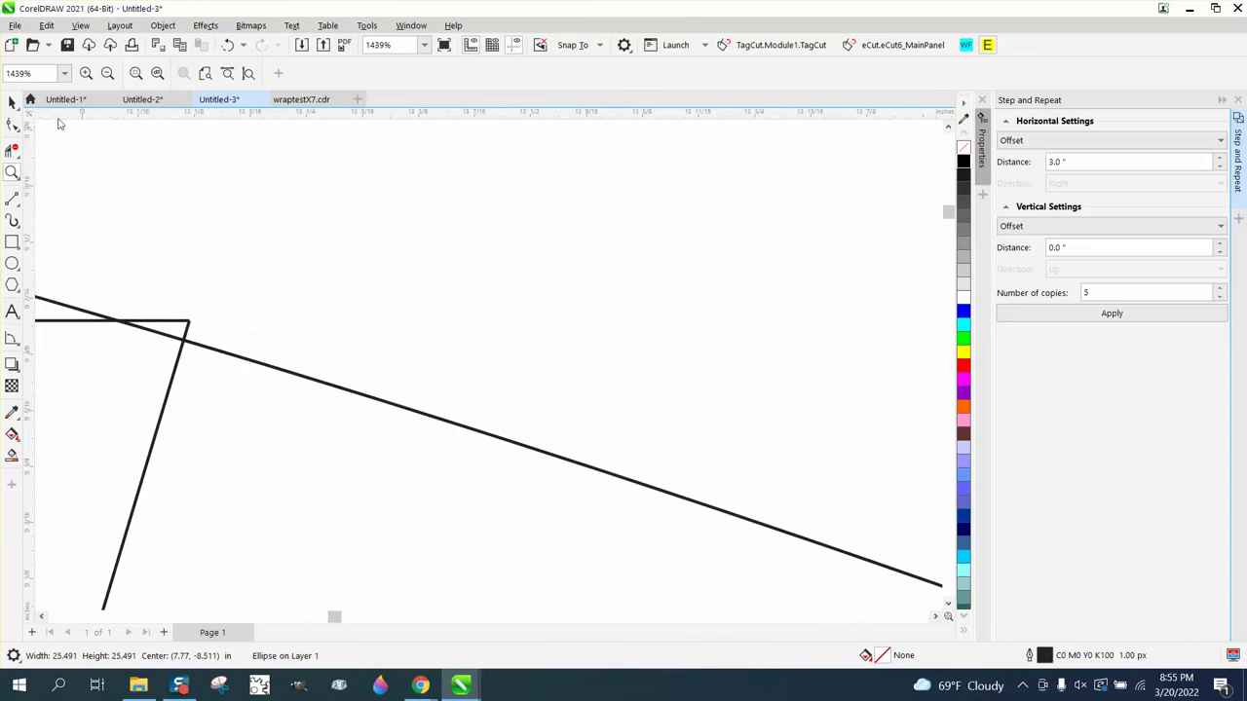
pyautogui.click(12, 102)
pyautogui.scroll(-1, 369, 261)
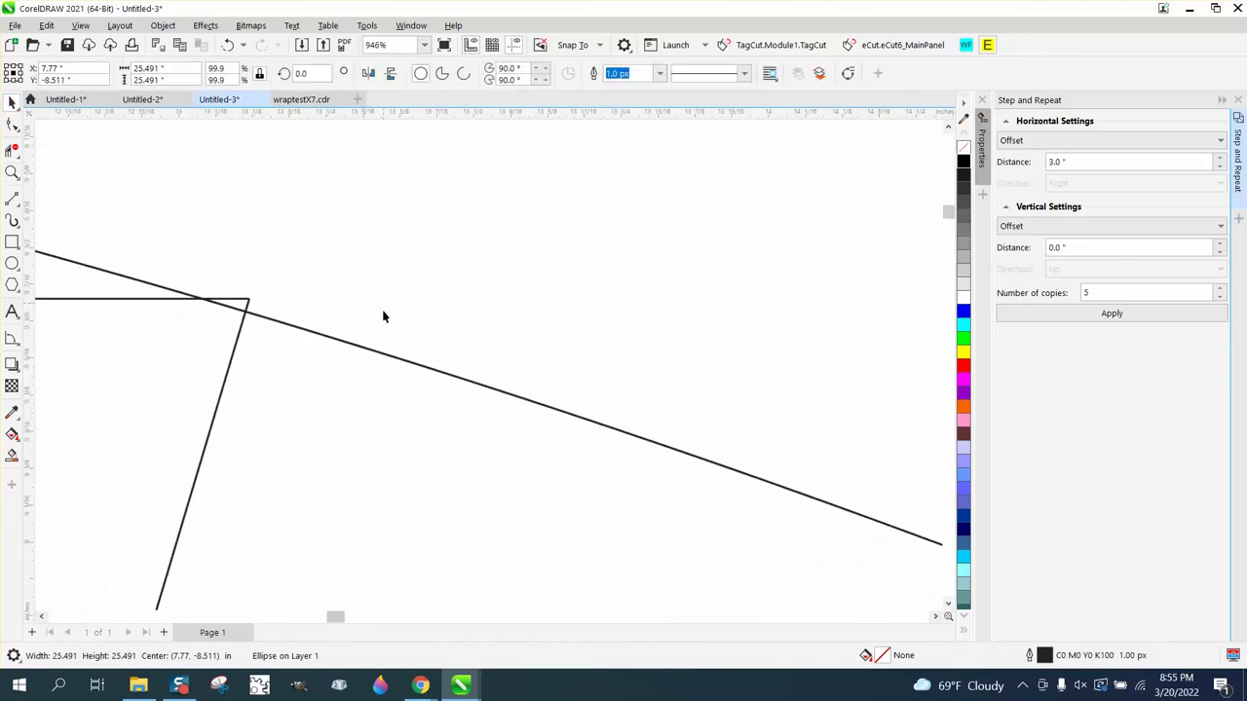
pyautogui.hotkey('ctrl', 'z')
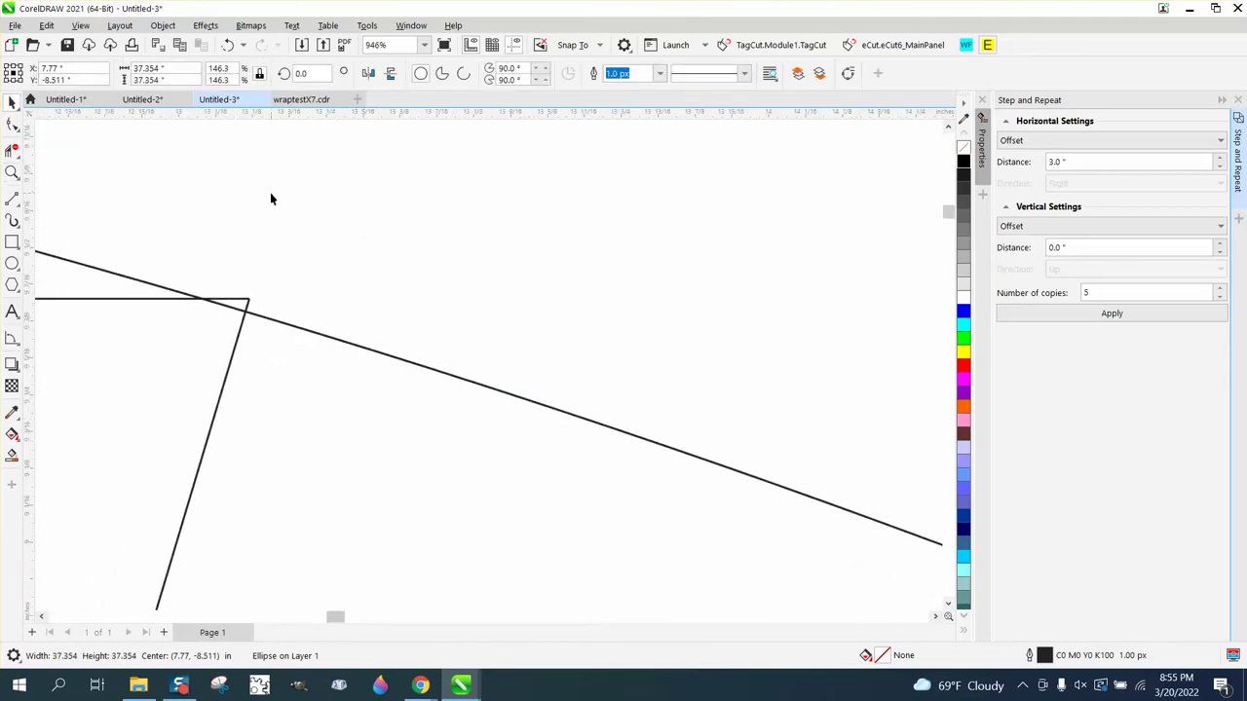
pyautogui.click(222, 69)
pyautogui.write('147')
pyautogui.press('Return')
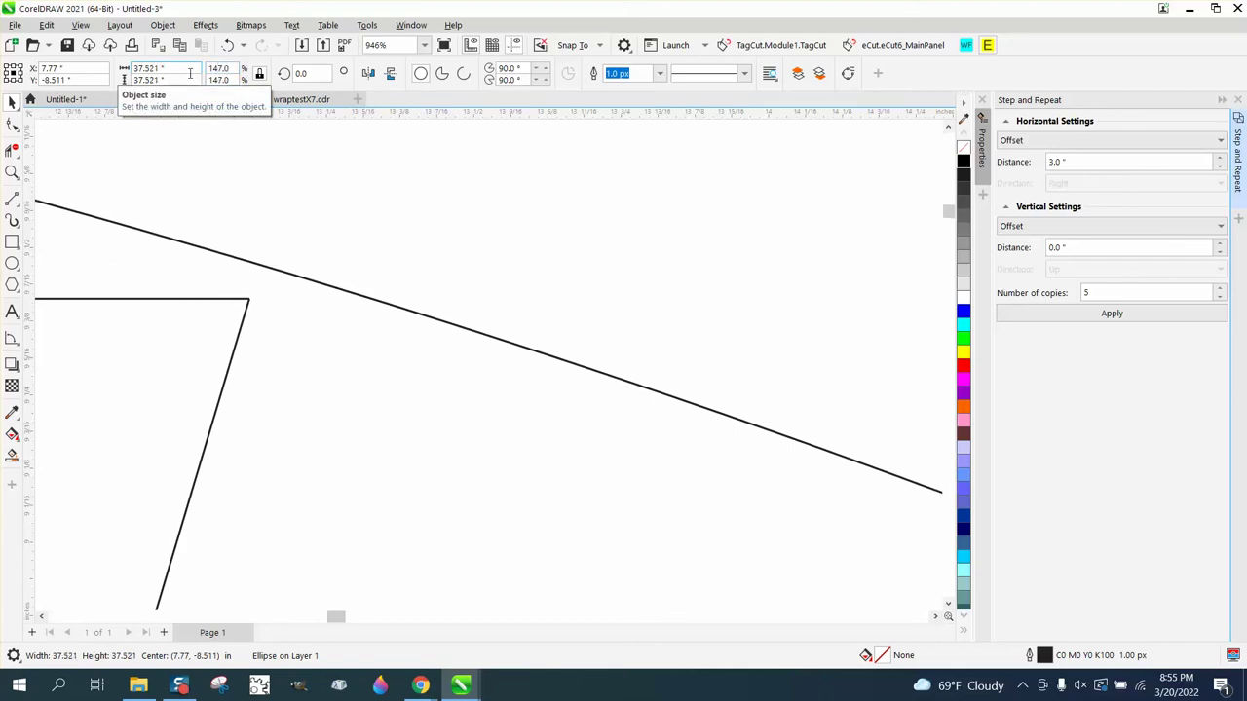
pyautogui.click(215, 69)
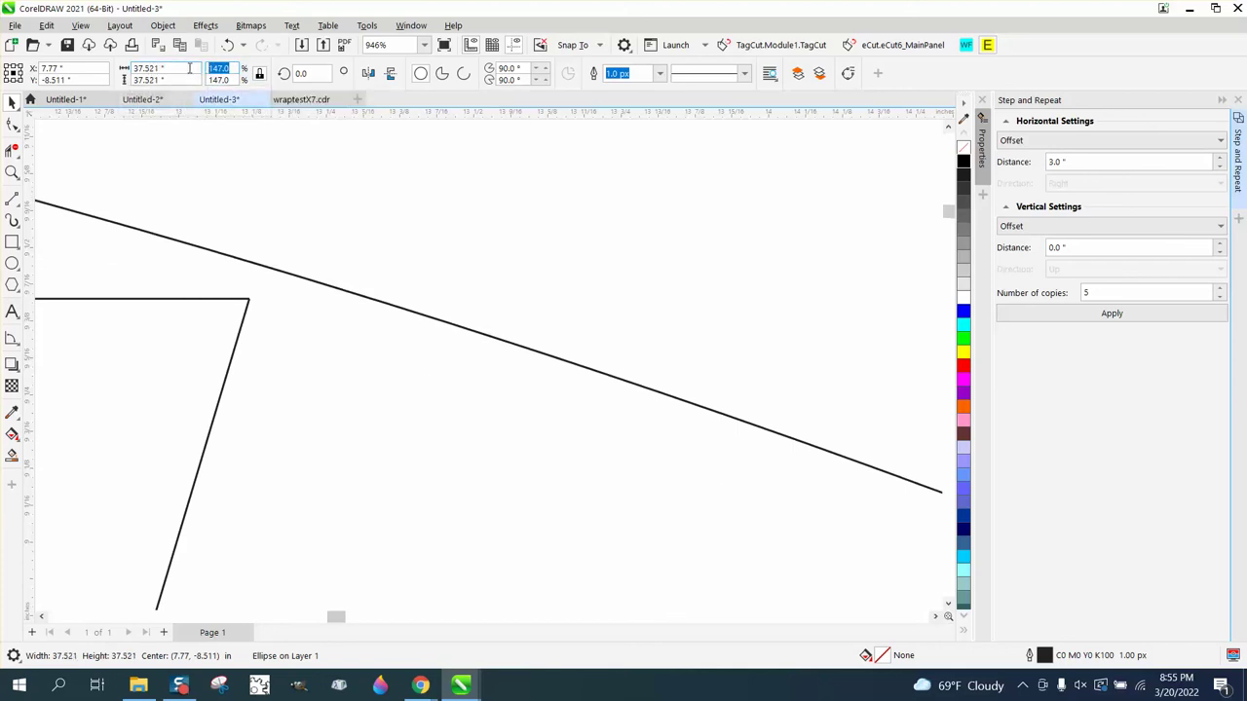
pyautogui.write('14')
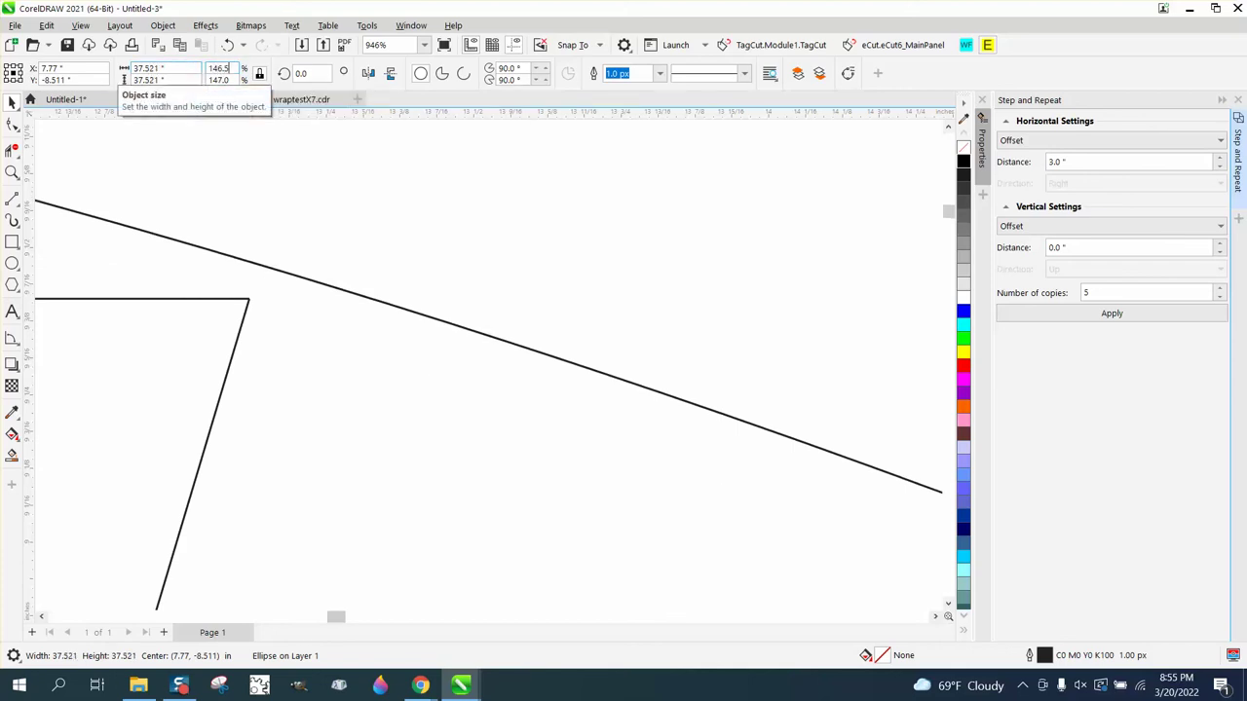
pyautogui.press('Return')
# Zoom in on the lower line intersection and scale the inner circle to 99.5%
pyautogui.press('F4')
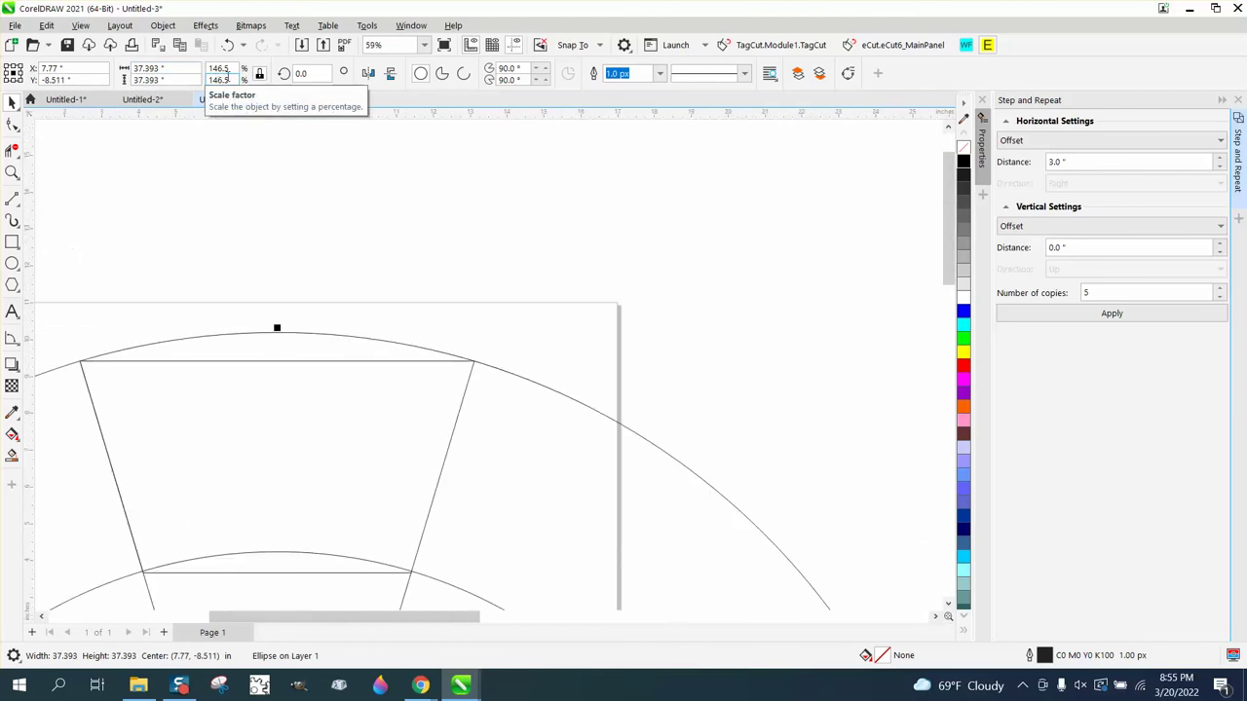
pyautogui.press('z')
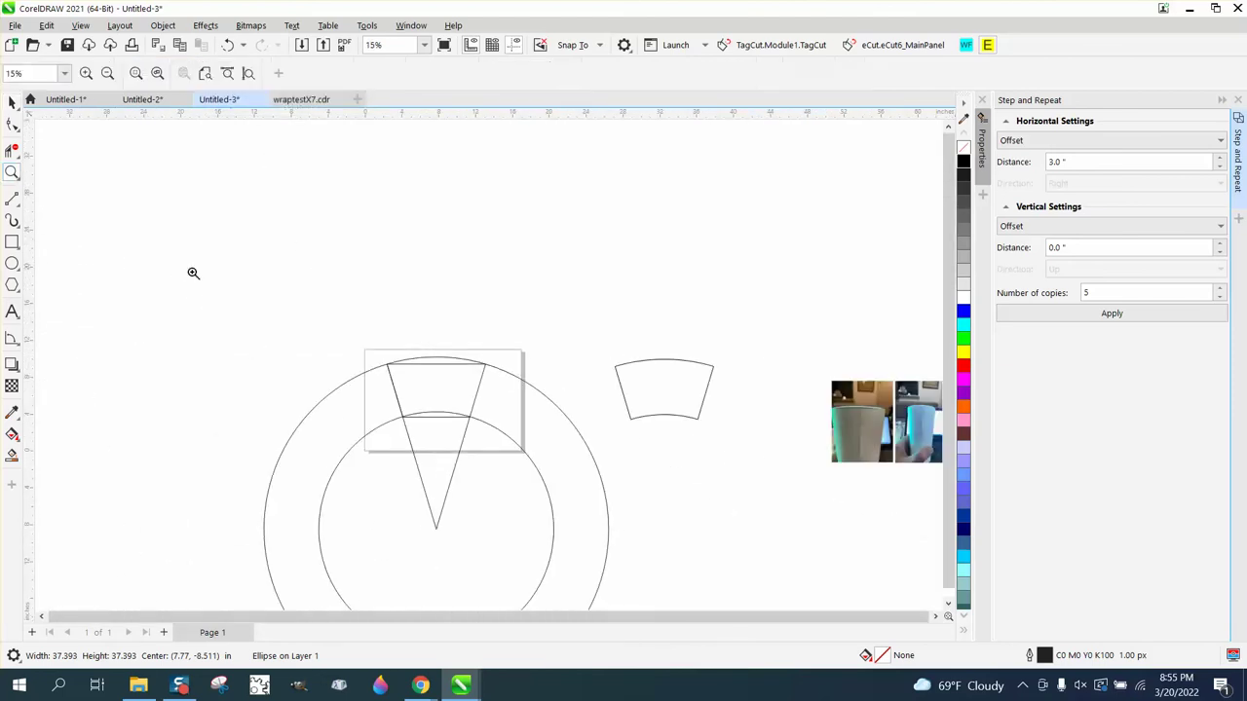
pyautogui.moveTo(379, 411); pyautogui.dragTo(534, 467)
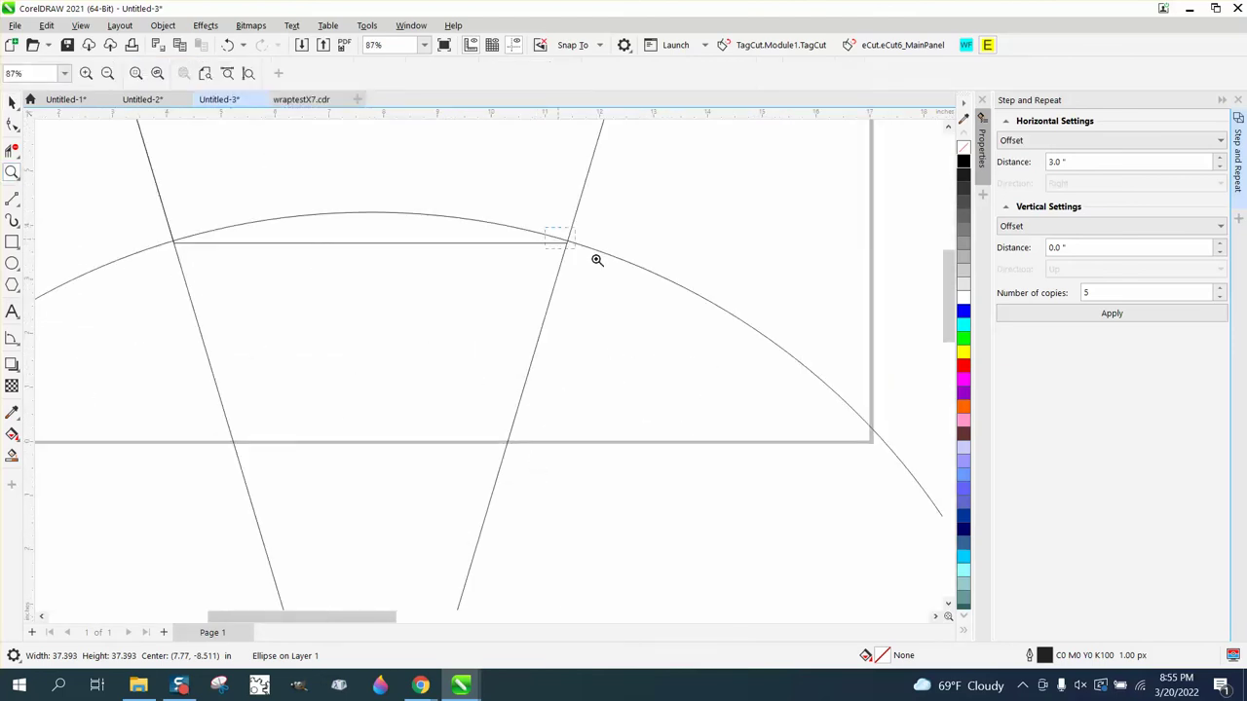
pyautogui.moveTo(597, 260); pyautogui.dragTo(618, 270)
pyautogui.press('space')
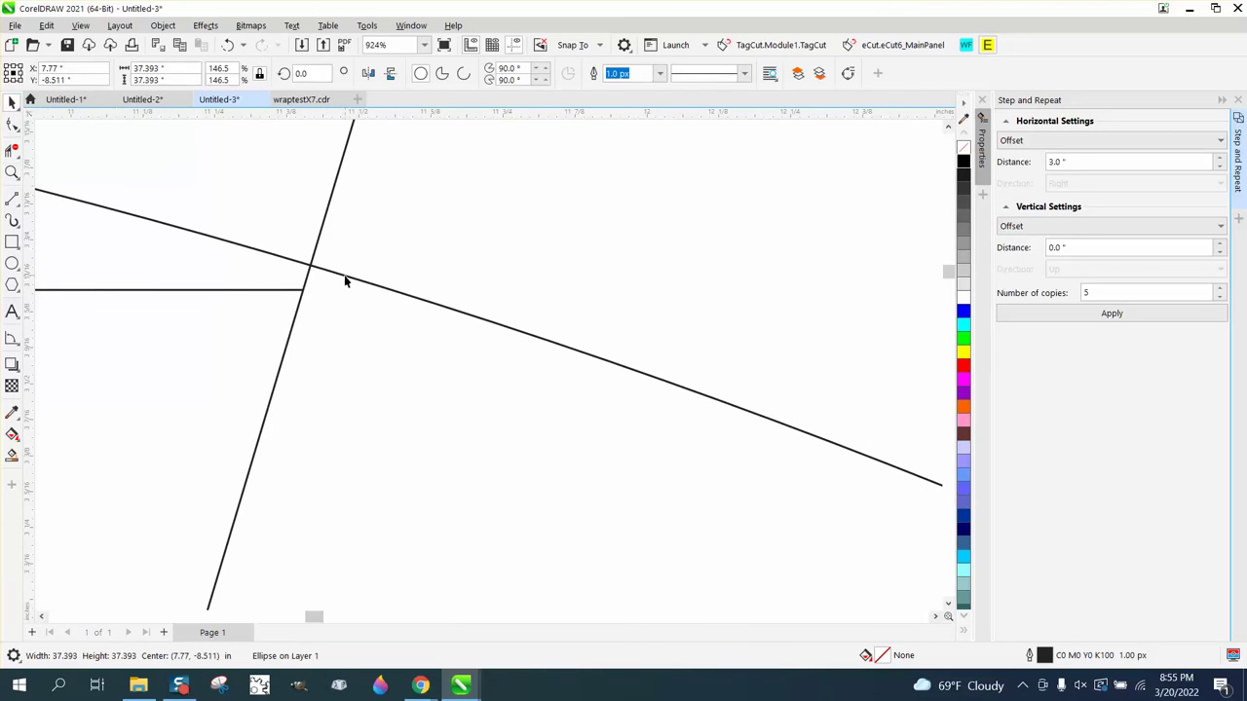
pyautogui.hotkey('ctrl', 'z')
pyautogui.click(219, 68)
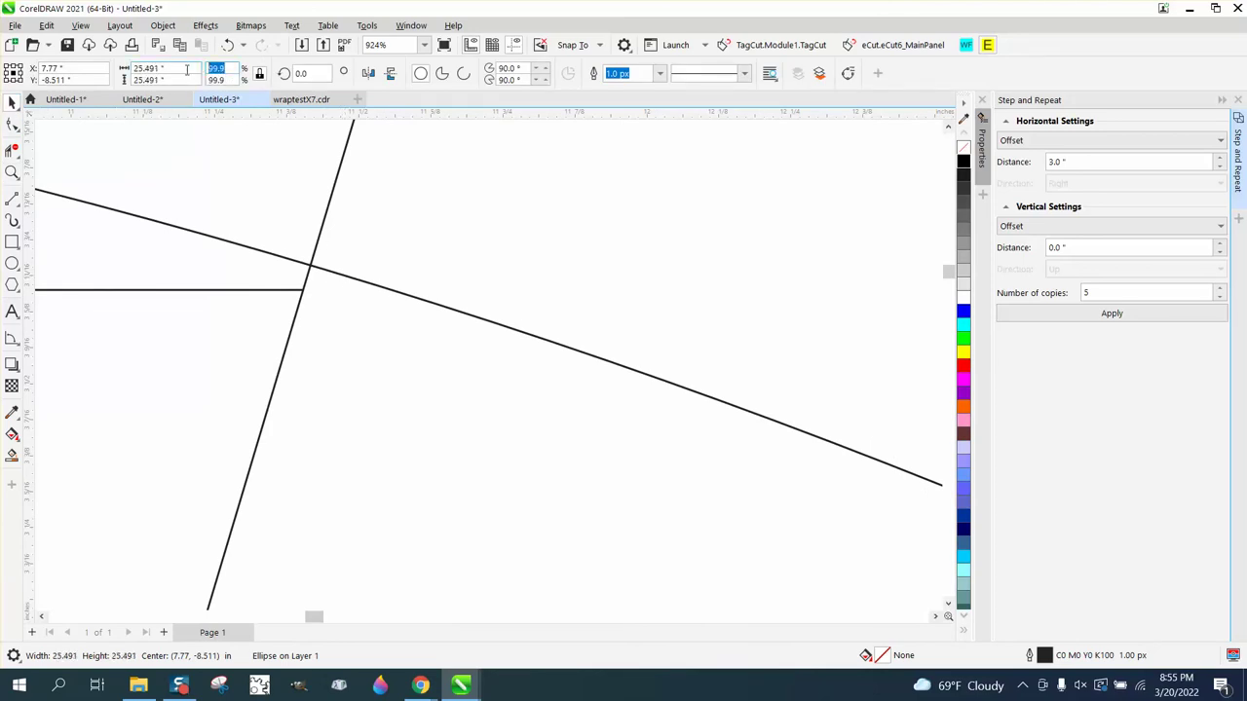
pyautogui.write('9')
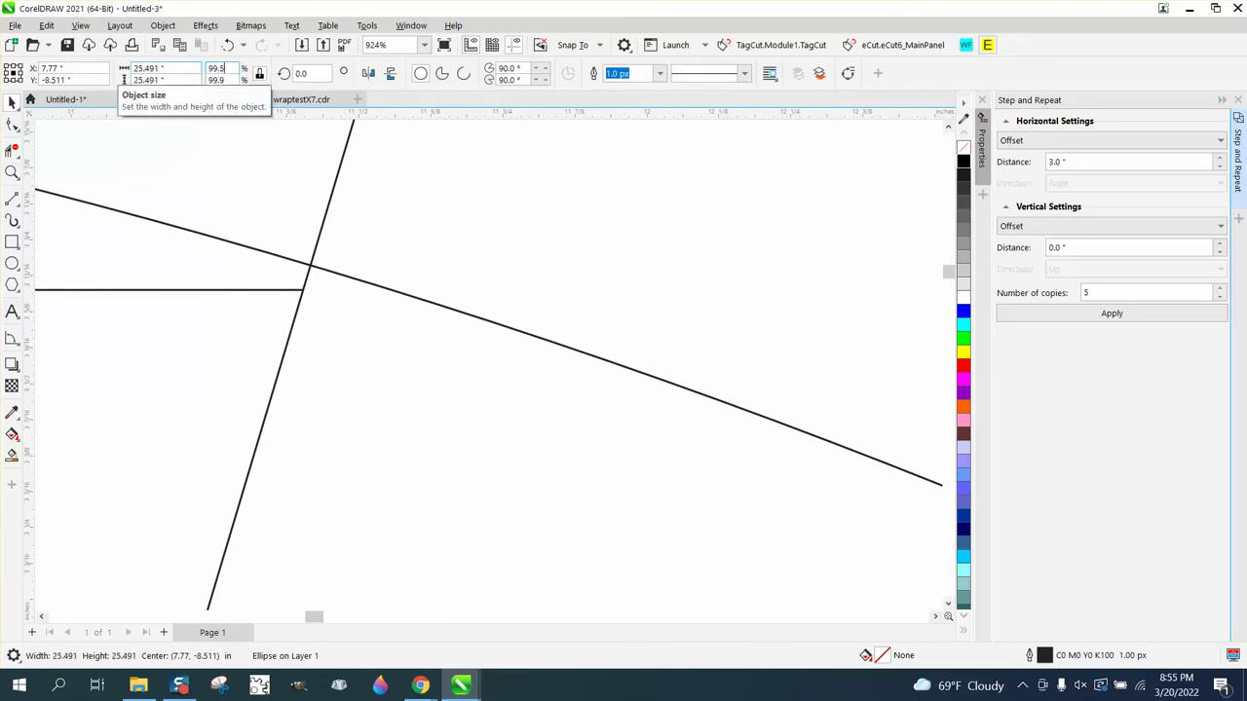
pyautogui.write('9.5')
pyautogui.press('Return')
pyautogui.scroll(-10, 309, 264)
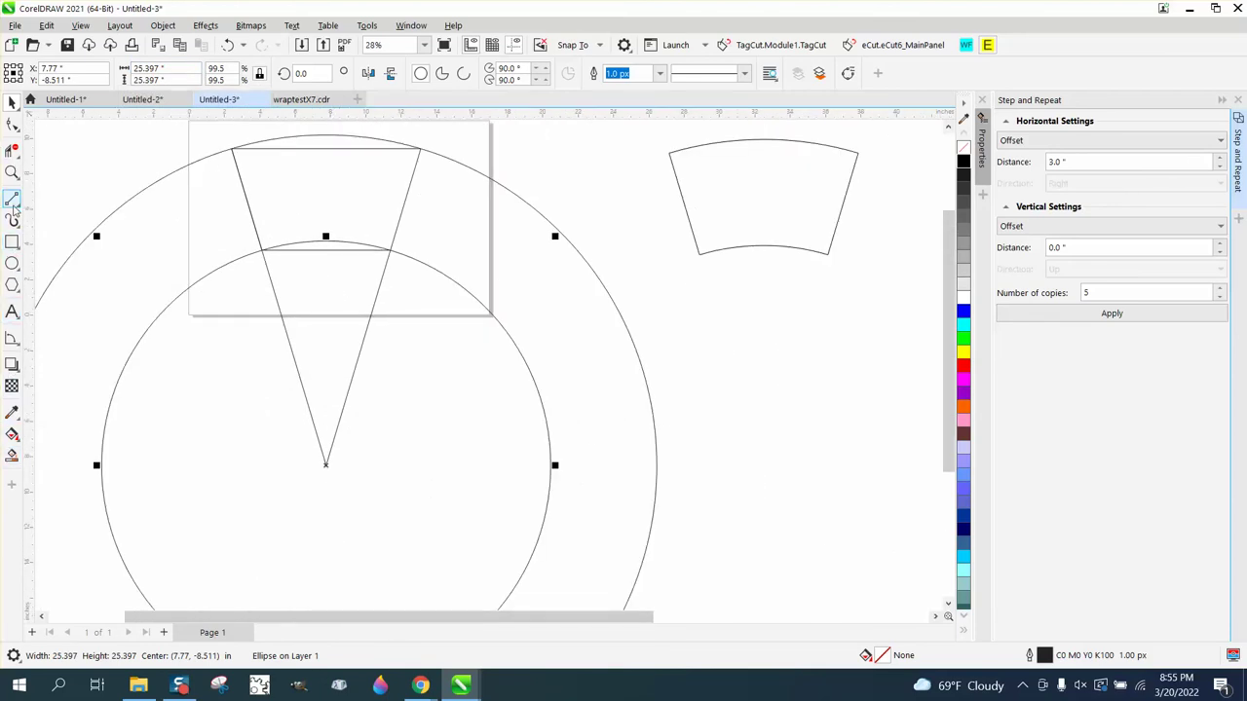
# Smart Fill the sector between the arcs and triangle sides, then move it aside
pyautogui.click(11, 150)
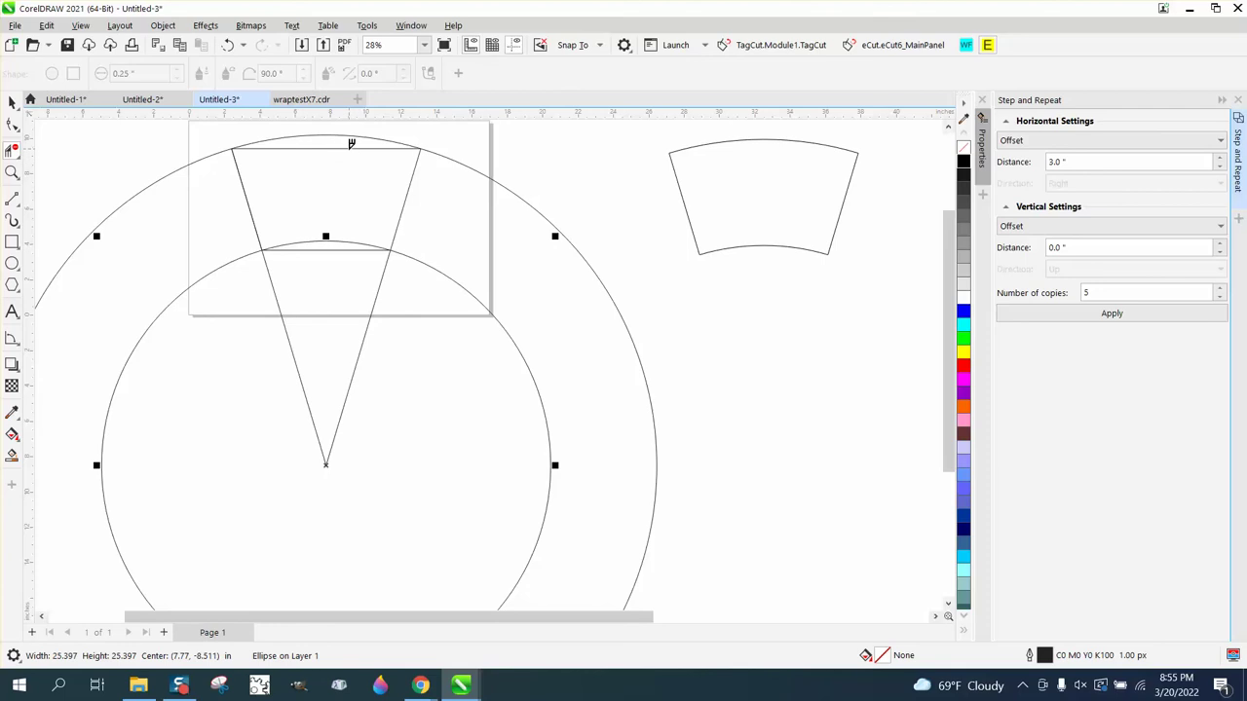
pyautogui.scroll(-2, 362, 175)
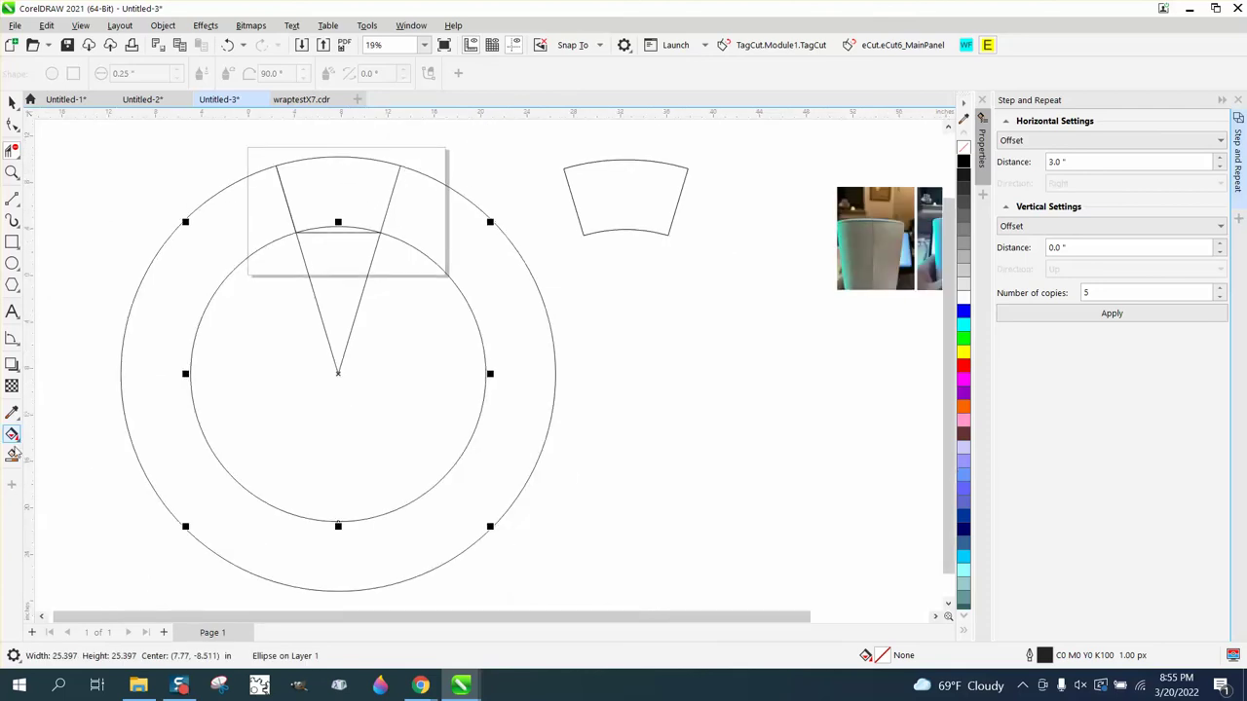
pyautogui.click(13, 453)
pyautogui.click(335, 199)
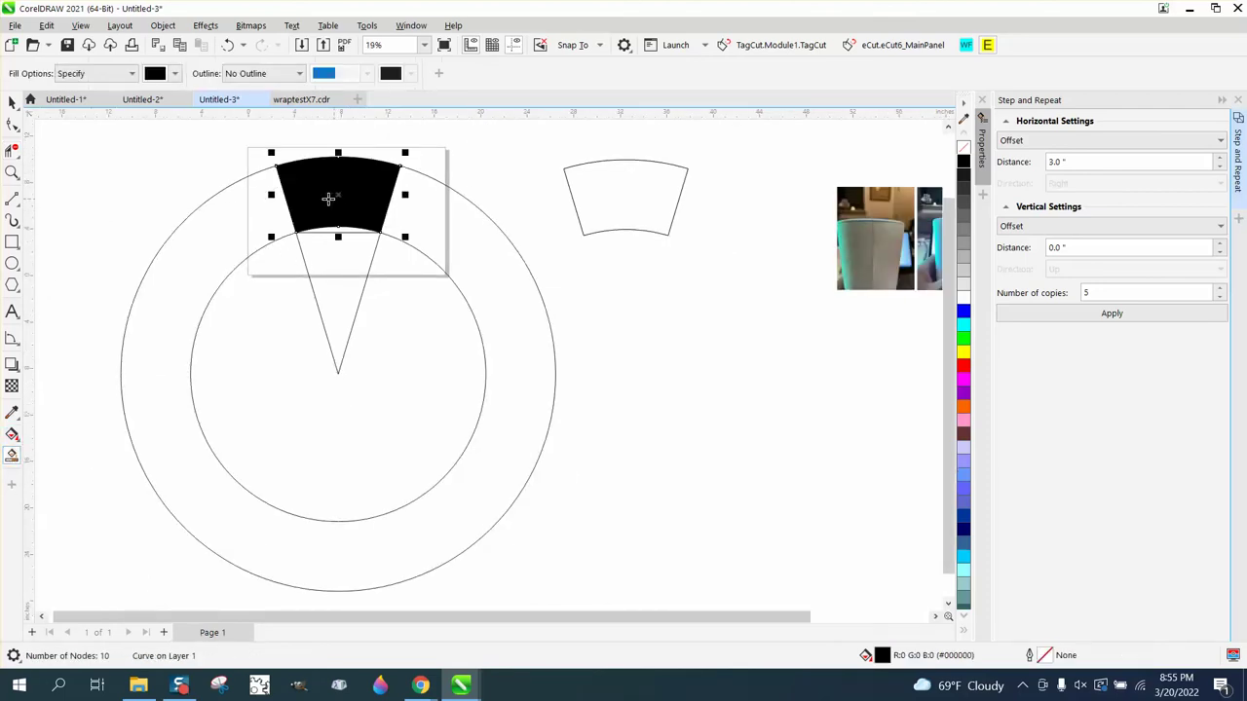
pyautogui.press('space')
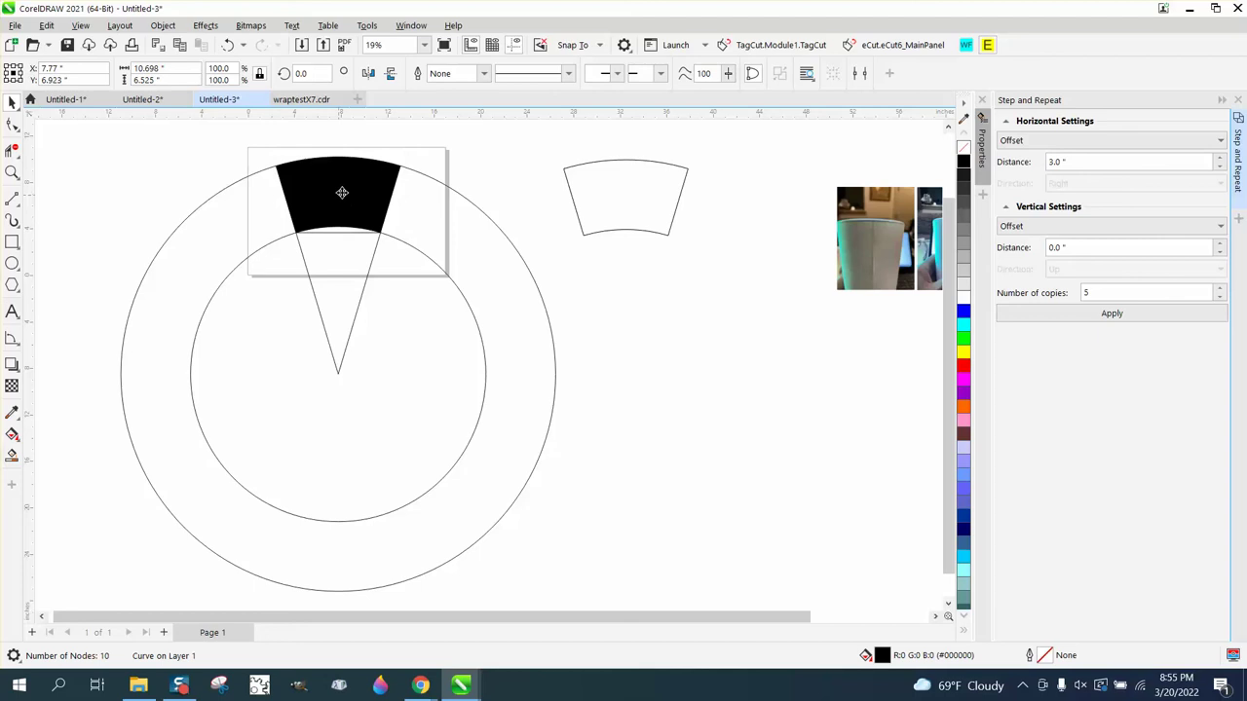
pyautogui.moveTo(342, 194); pyautogui.dragTo(661, 350)
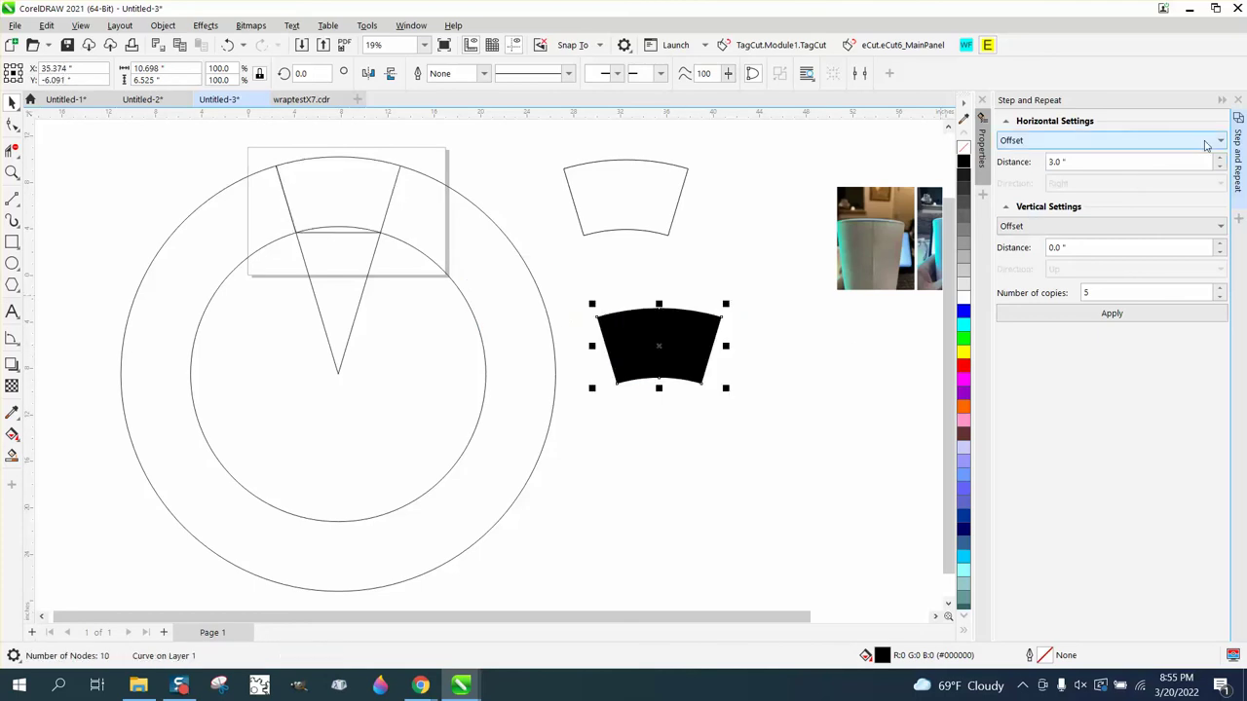
# Give the new shape no fill and a black outline, then delete the construction circles and lines
pyautogui.click(1237, 99)
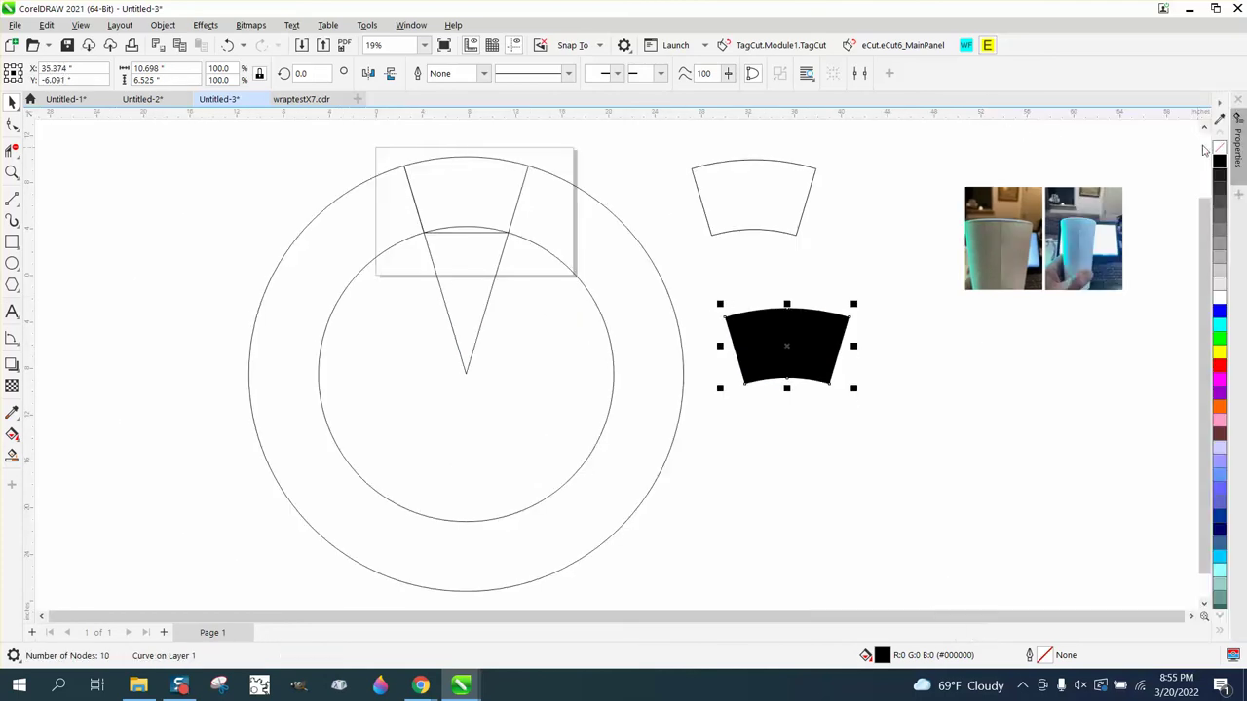
pyautogui.click(1219, 147)
pyautogui.rightClick(1218, 161)
pyautogui.scroll(-1, 429, 250)
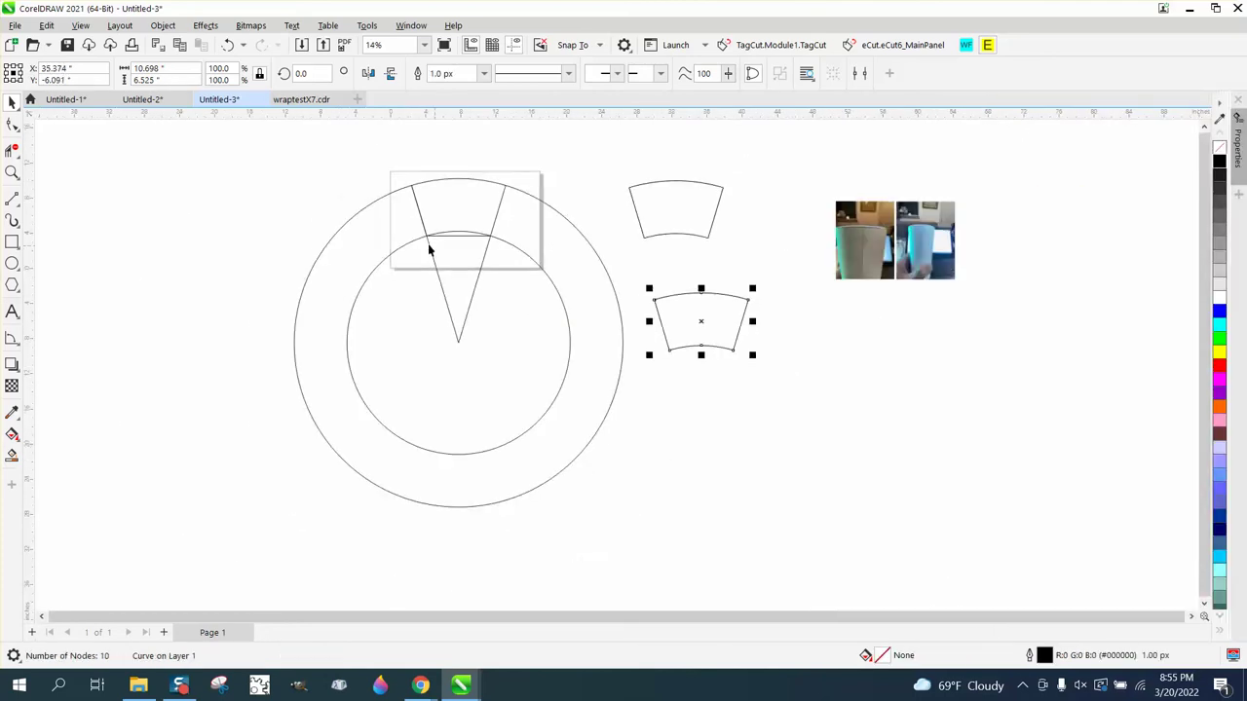
pyautogui.moveTo(265, 157)
pyautogui.mouseDown()
pyautogui.moveTo(579, 490)
pyautogui.moveTo(639, 521)
pyautogui.mouseUp()
pyautogui.press('Delete')
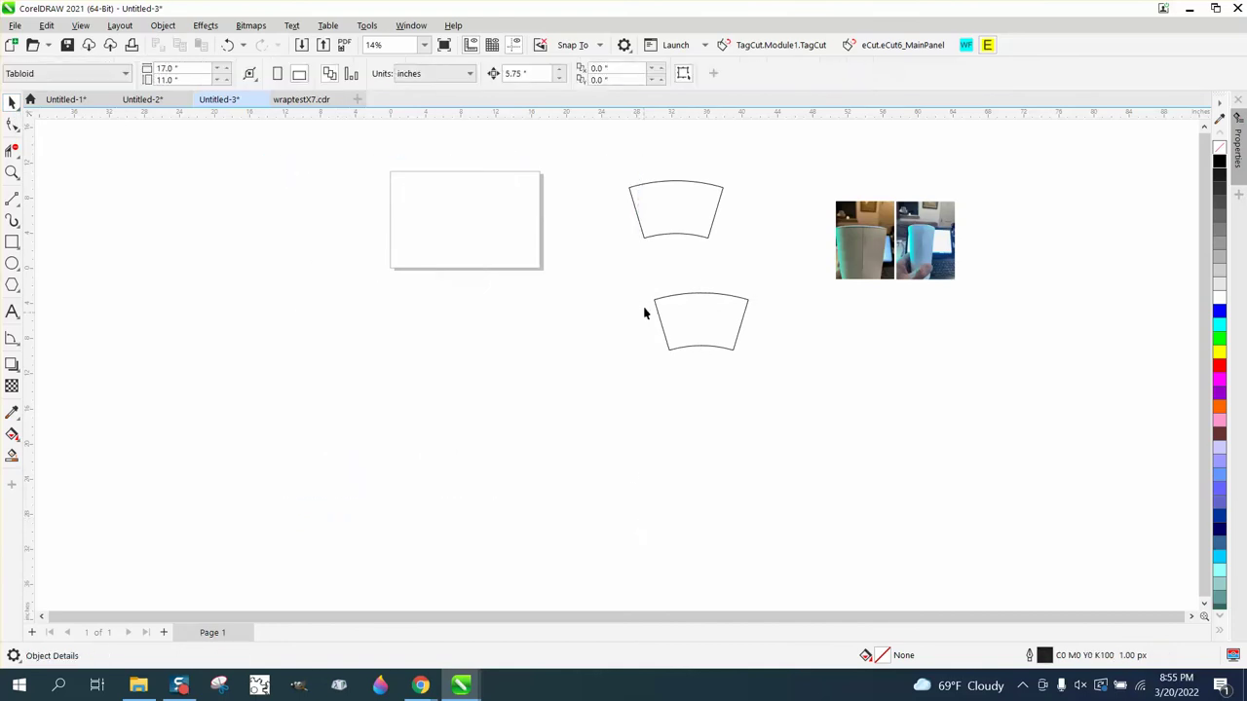
# Delete the upper arc shape and rotate the remaining wrap shape 90 degrees
pyautogui.click(665, 230)
pyautogui.press('Delete')
pyautogui.click(699, 315)
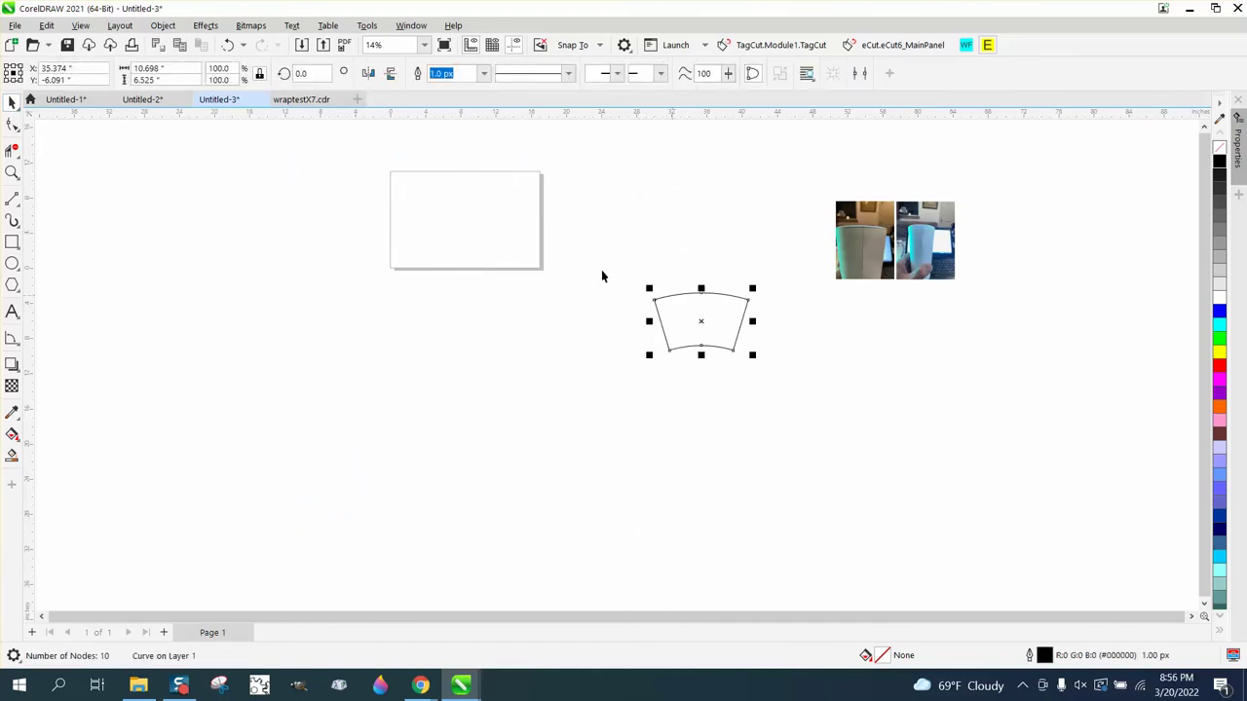
pyautogui.doubleClick(298, 73)
pyautogui.write('90')
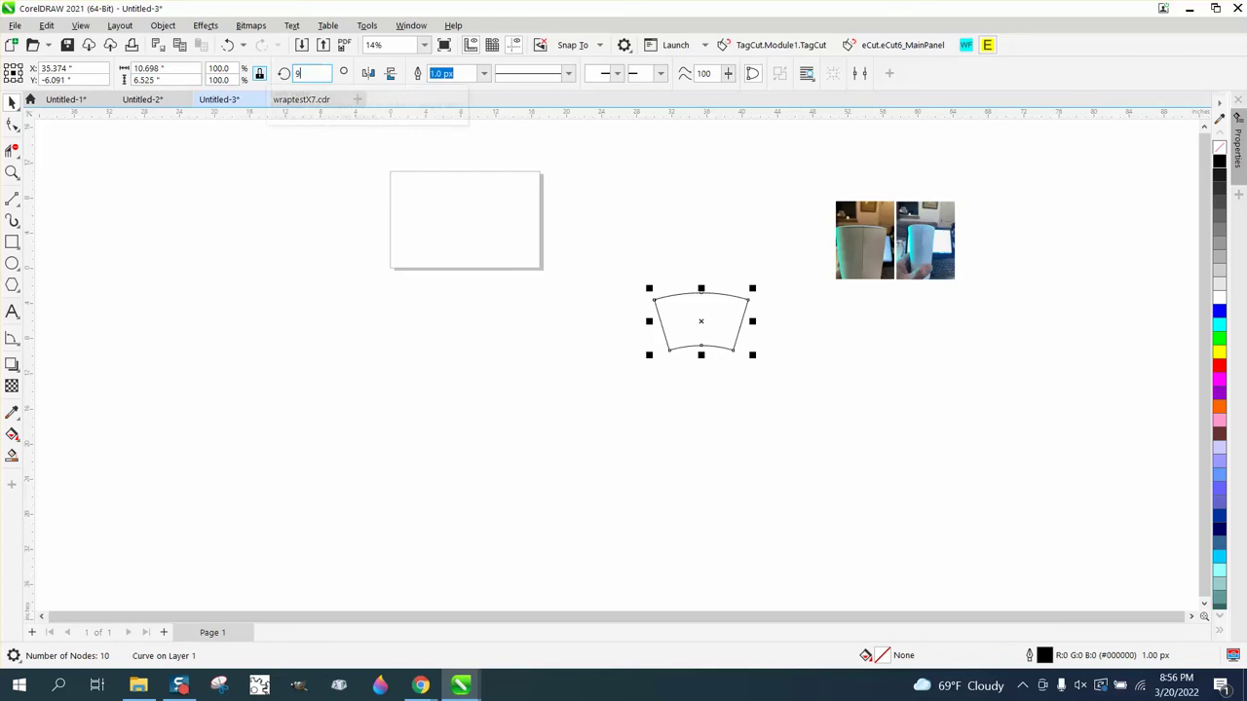
pyautogui.press('Return')
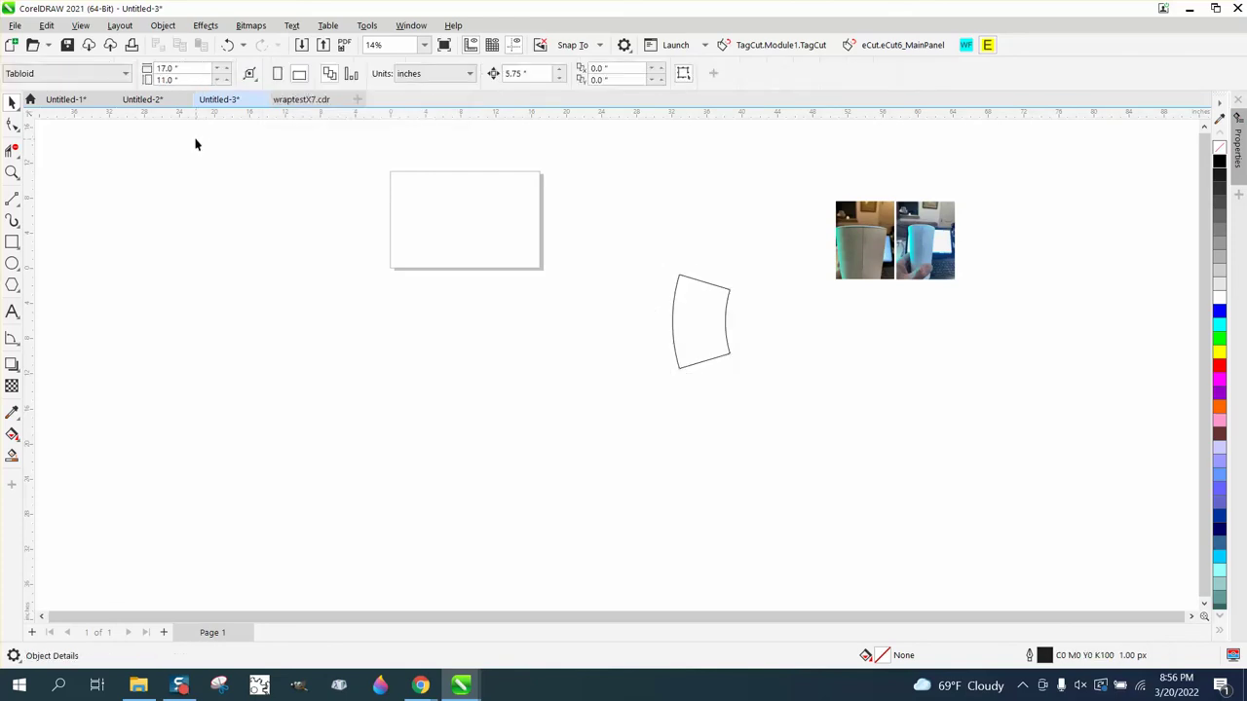
# Set the page to 8.5 in wide portrait Letter, then centre the wrap shape and zoom in
pyautogui.click(175, 69)
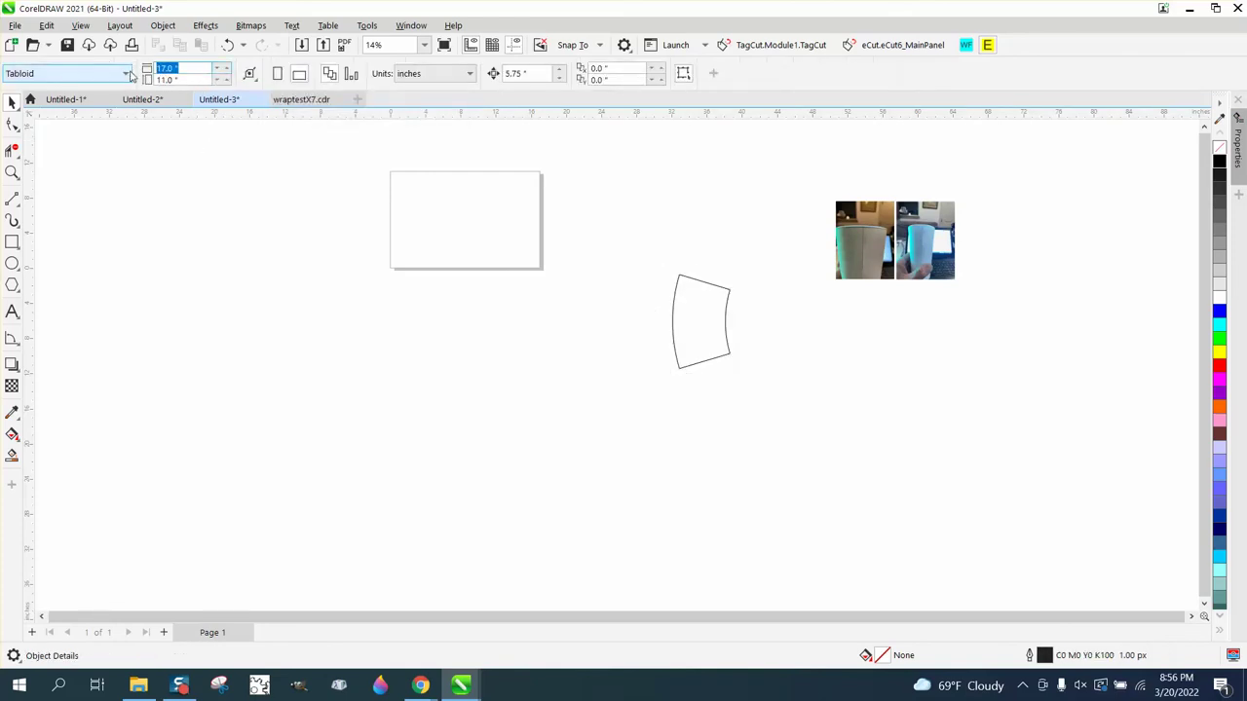
pyautogui.write('8.5')
pyautogui.press('Return')
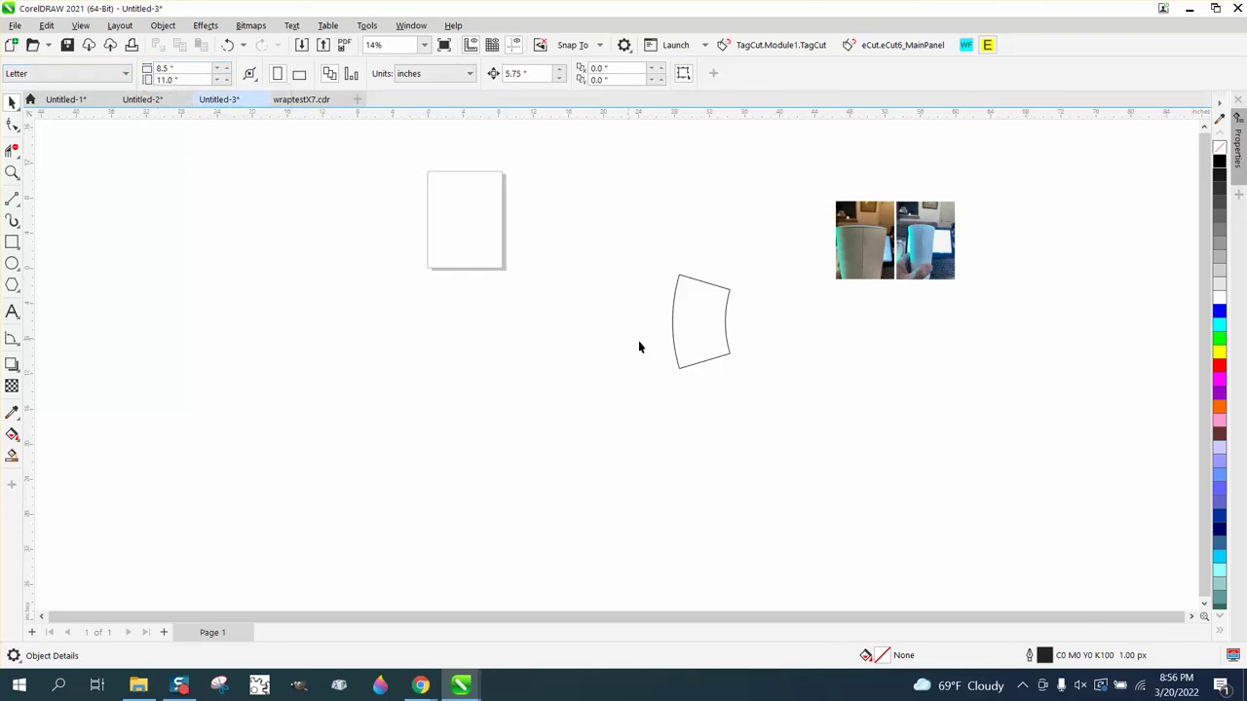
pyautogui.click(683, 338)
pyautogui.press('p')
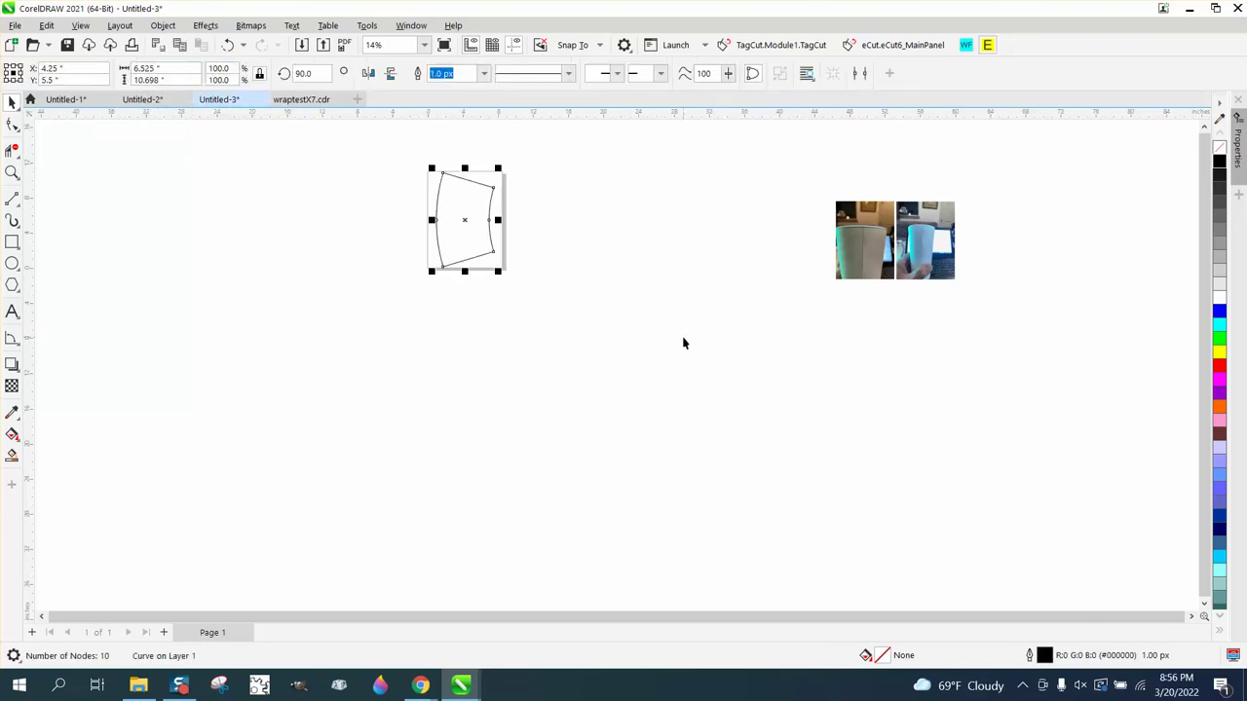
pyautogui.click(11, 172)
pyautogui.moveTo(421, 170); pyautogui.dragTo(557, 312)
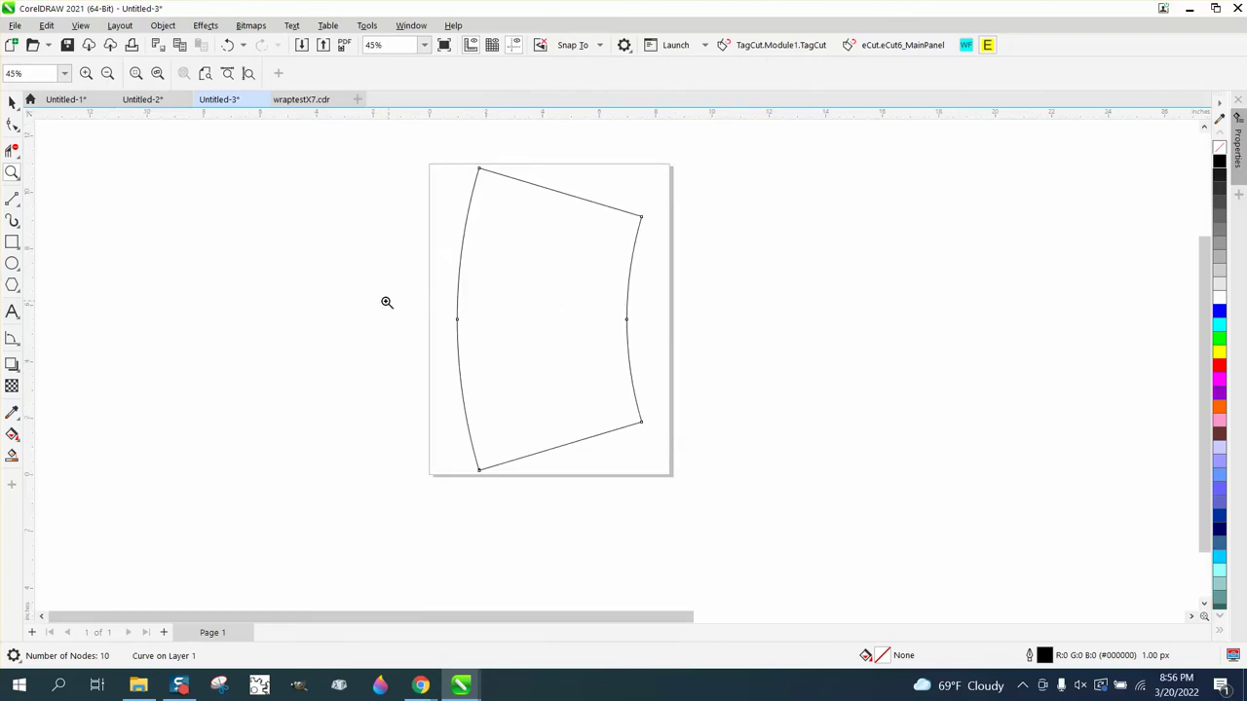
# Zoom in to compare the two cup photos with the cup-wrap outline
pyautogui.scroll(-3, 383, 302)
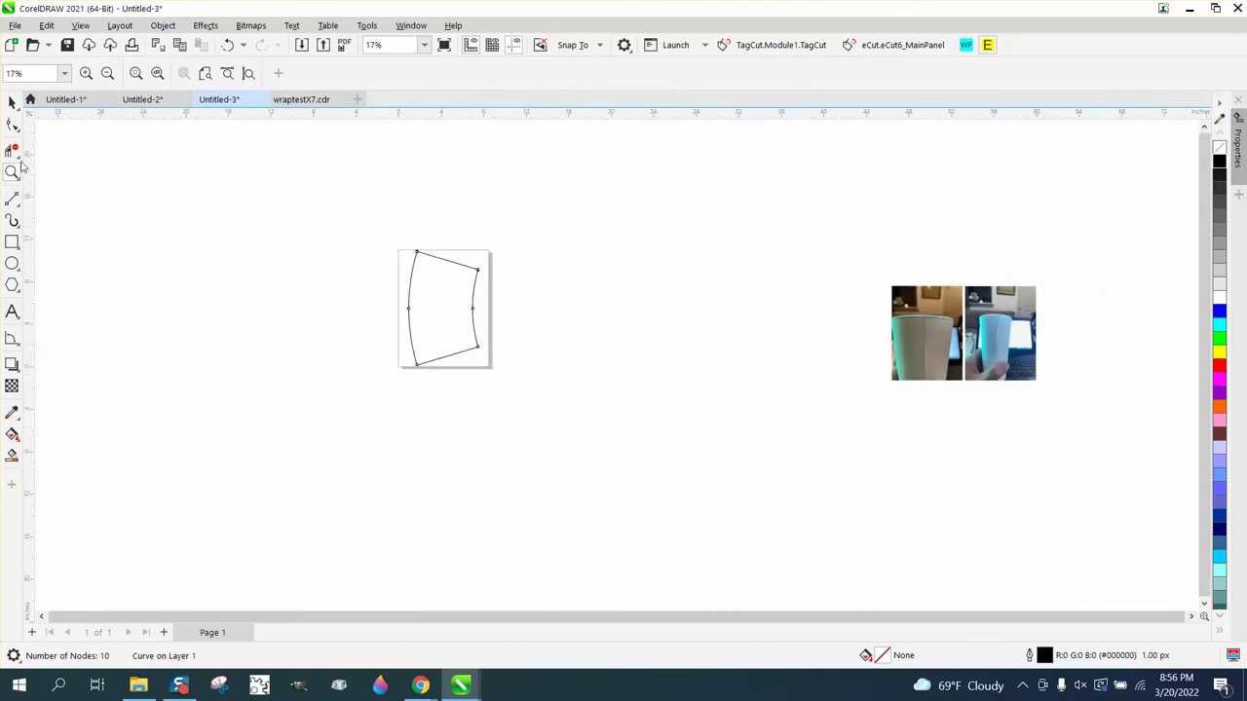
pyautogui.moveTo(892, 279); pyautogui.dragTo(1049, 396)
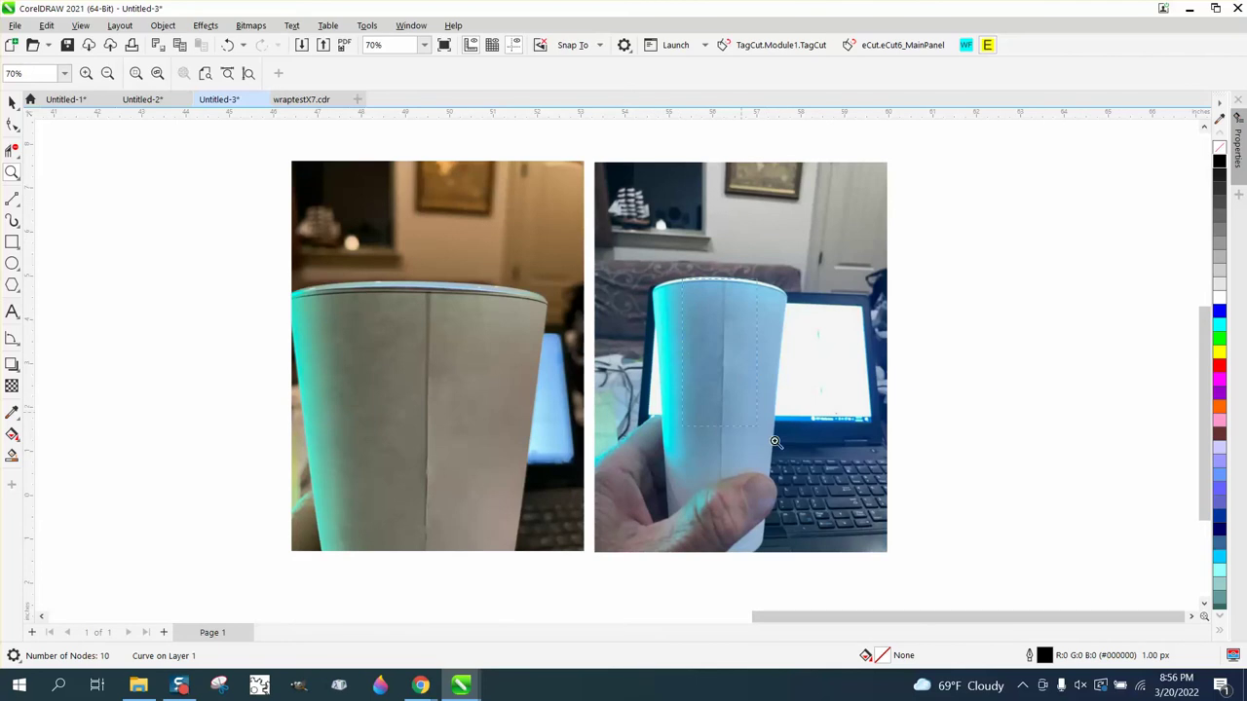
pyautogui.scroll(2, 862, 505)
pyautogui.scroll(-1, 542, 450)
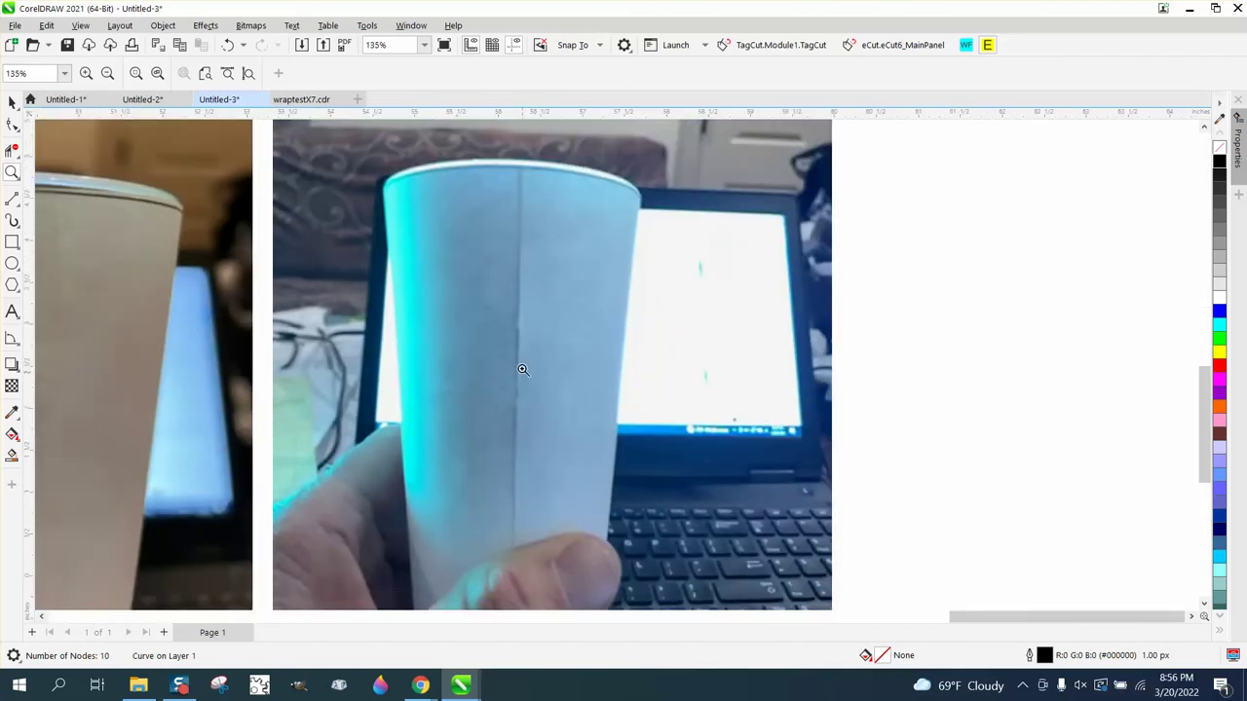
pyautogui.scroll(-4, 521, 414)
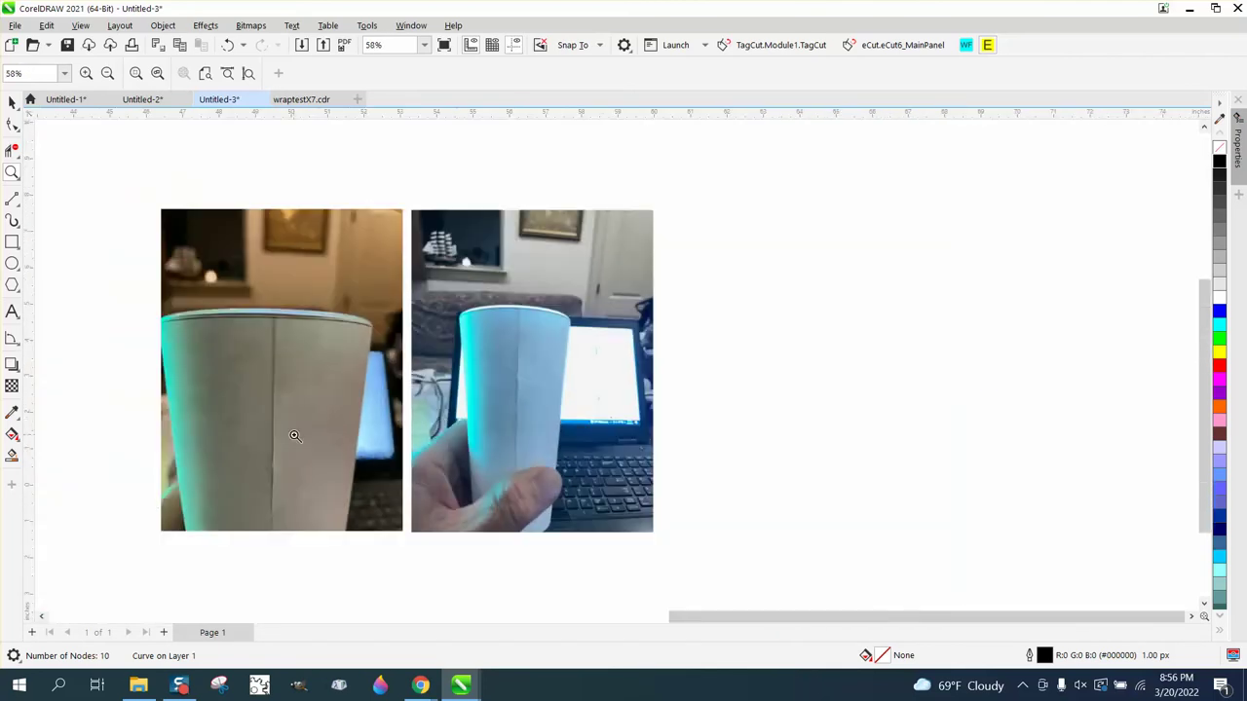
pyautogui.scroll(-2, 279, 340)
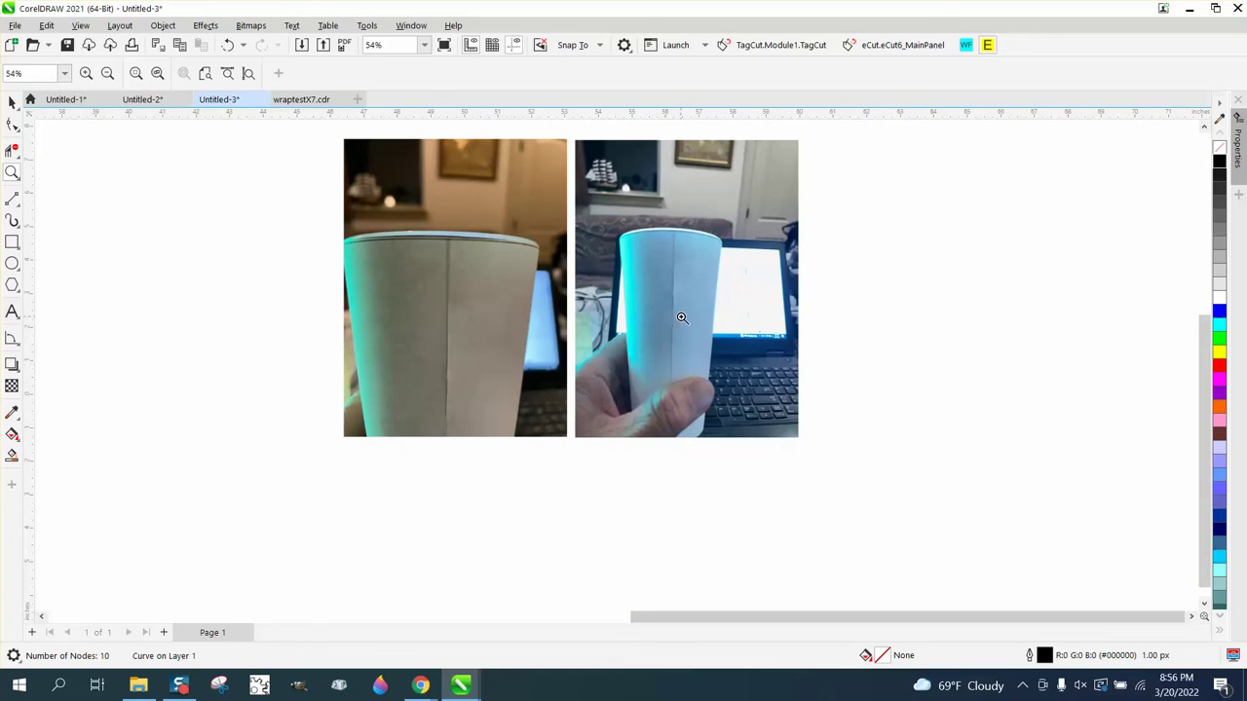
pyautogui.scroll(-2, 680, 310)
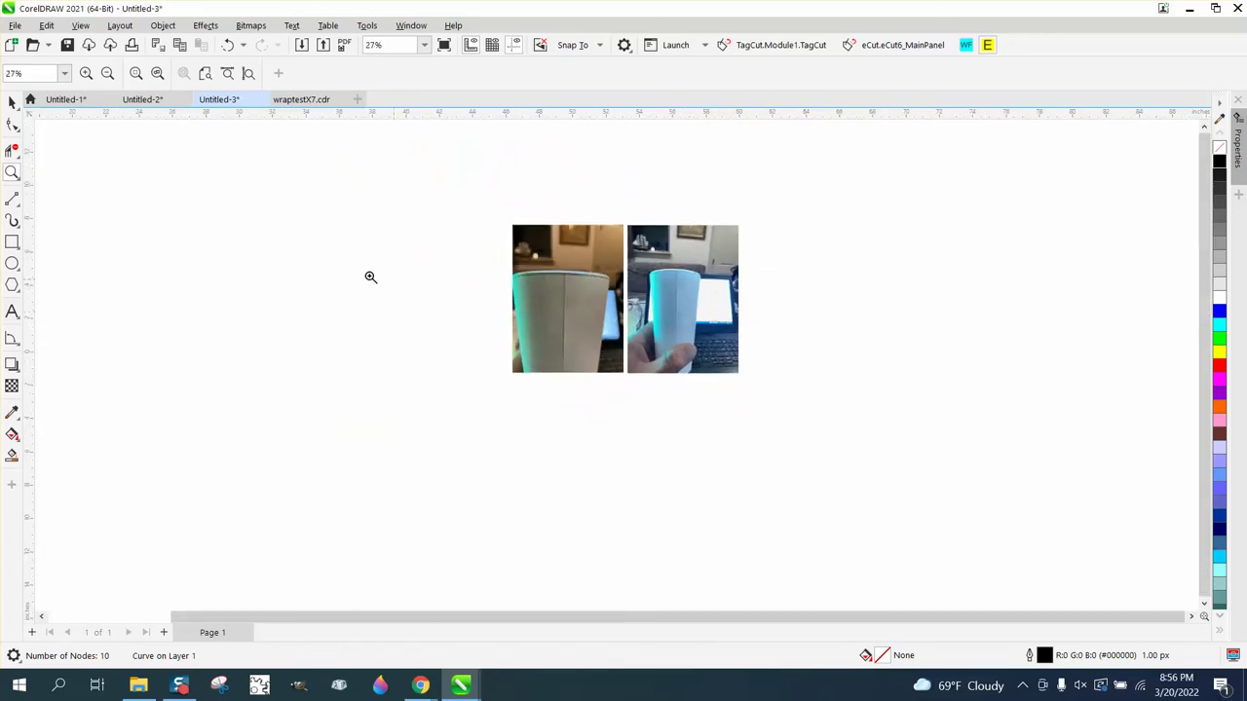
pyautogui.scroll(-2, 621, 373)
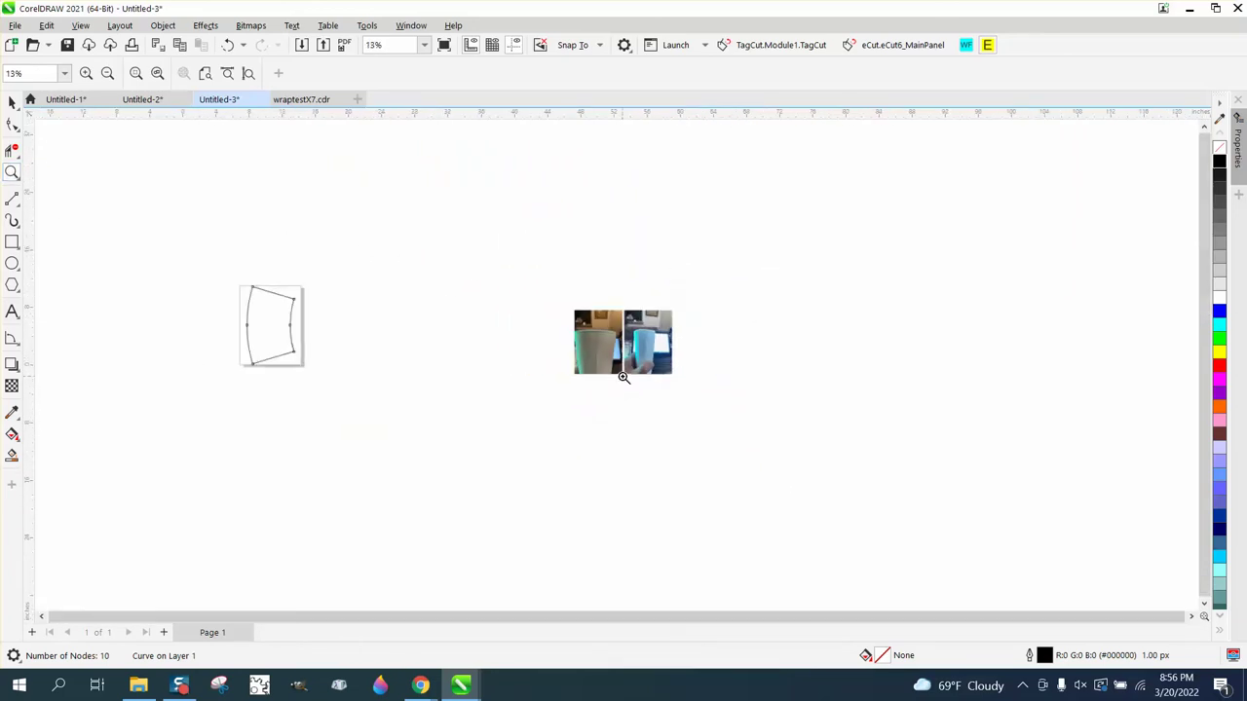
pyautogui.moveTo(211, 268); pyautogui.dragTo(401, 401)
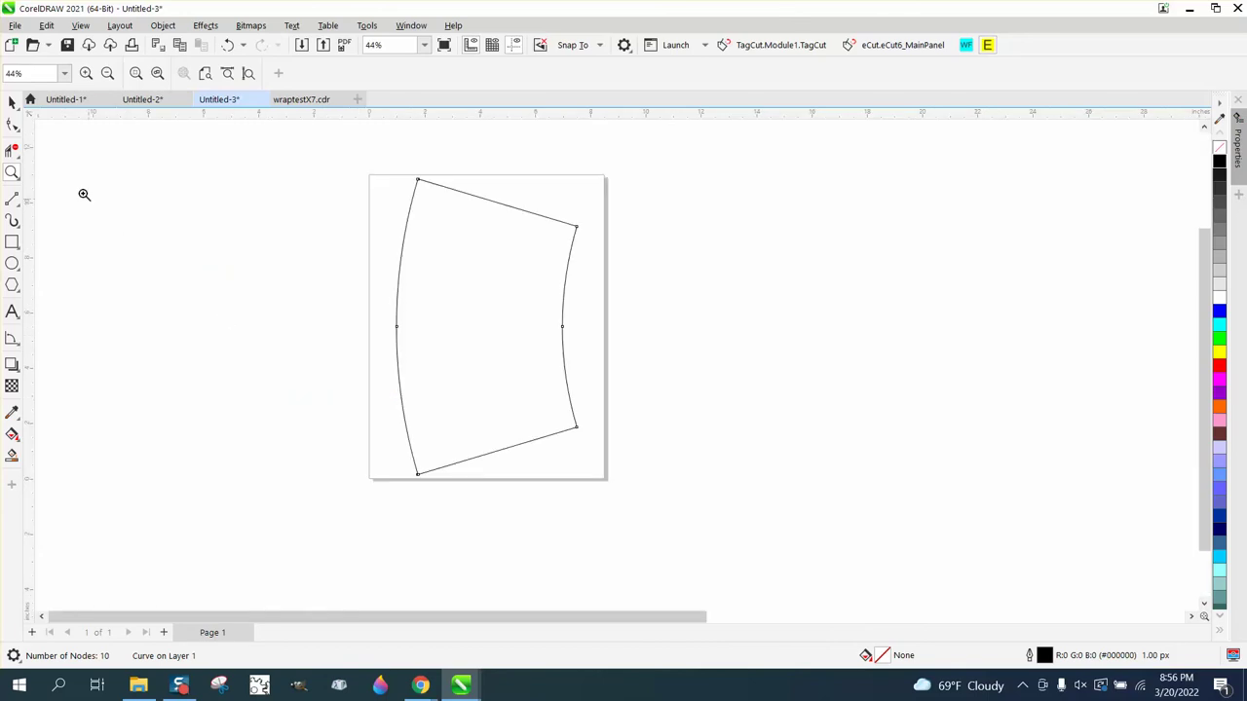
pyautogui.press('space')
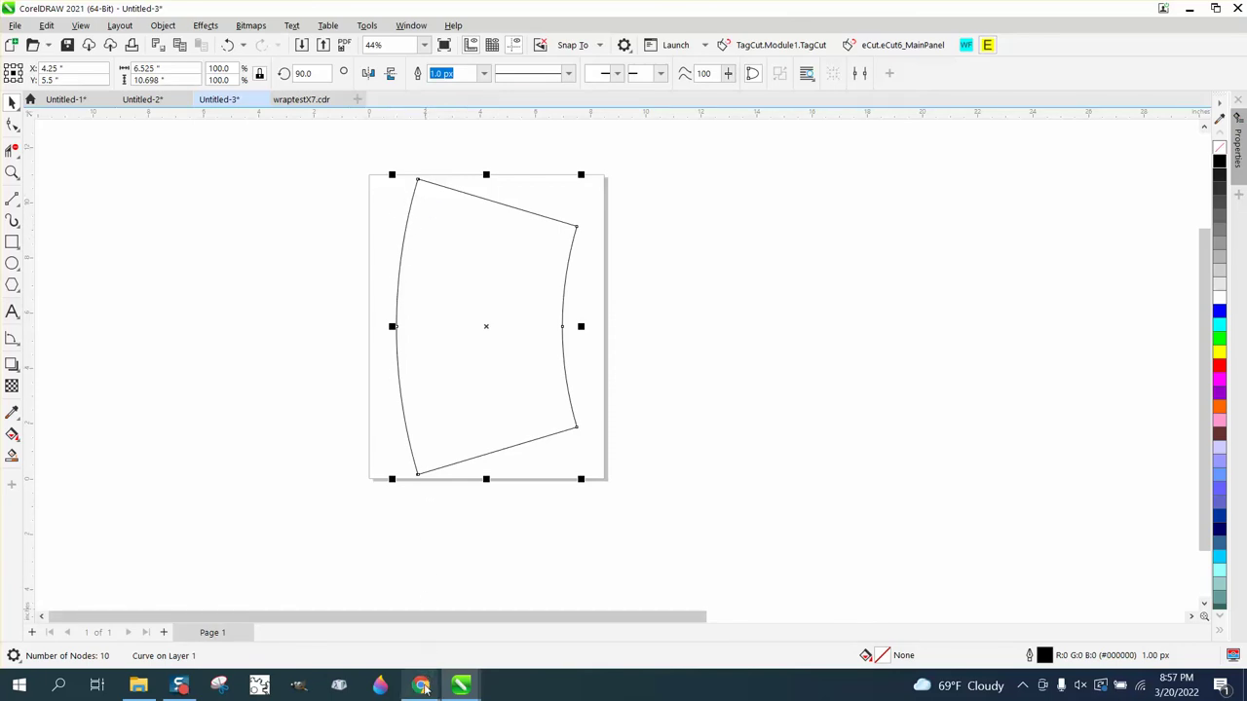
# Change the calculator's diameter from 2.313 to 2.5 in, giving a 7.85398 in circumference
pyautogui.moveTo(420, 685)
pyautogui.click(477, 612)
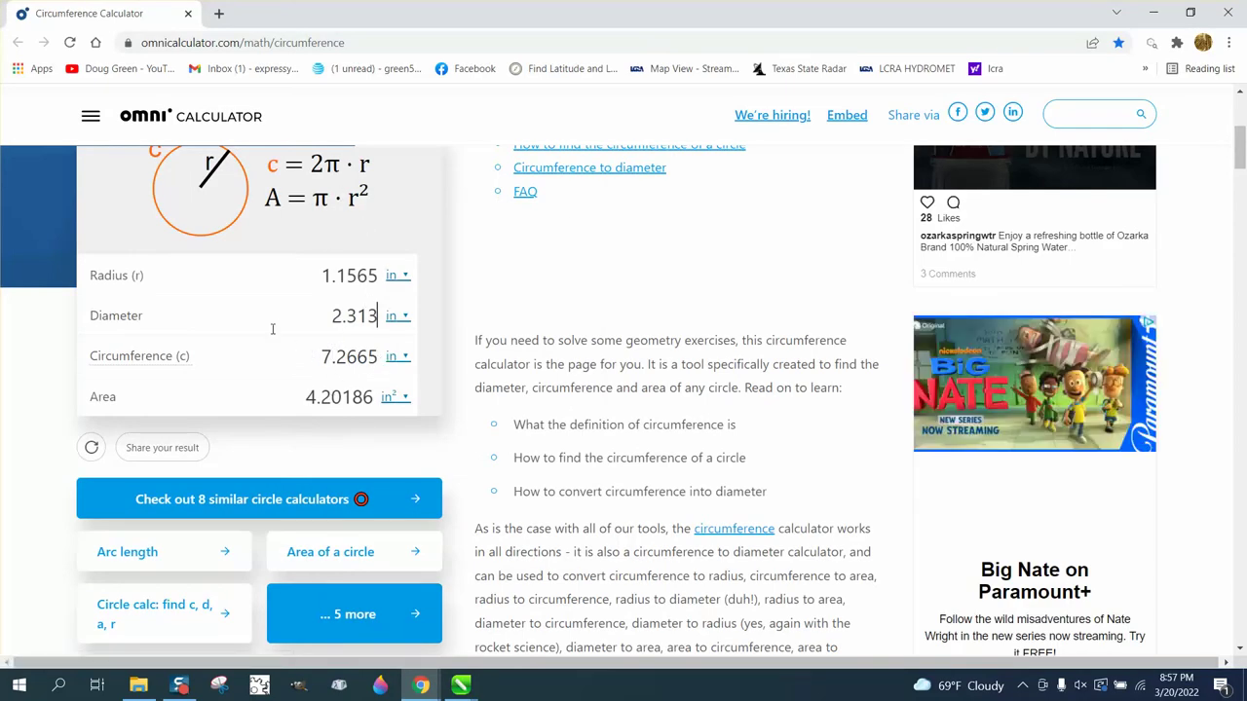
pyautogui.moveTo(378, 315); pyautogui.dragTo(314, 316)
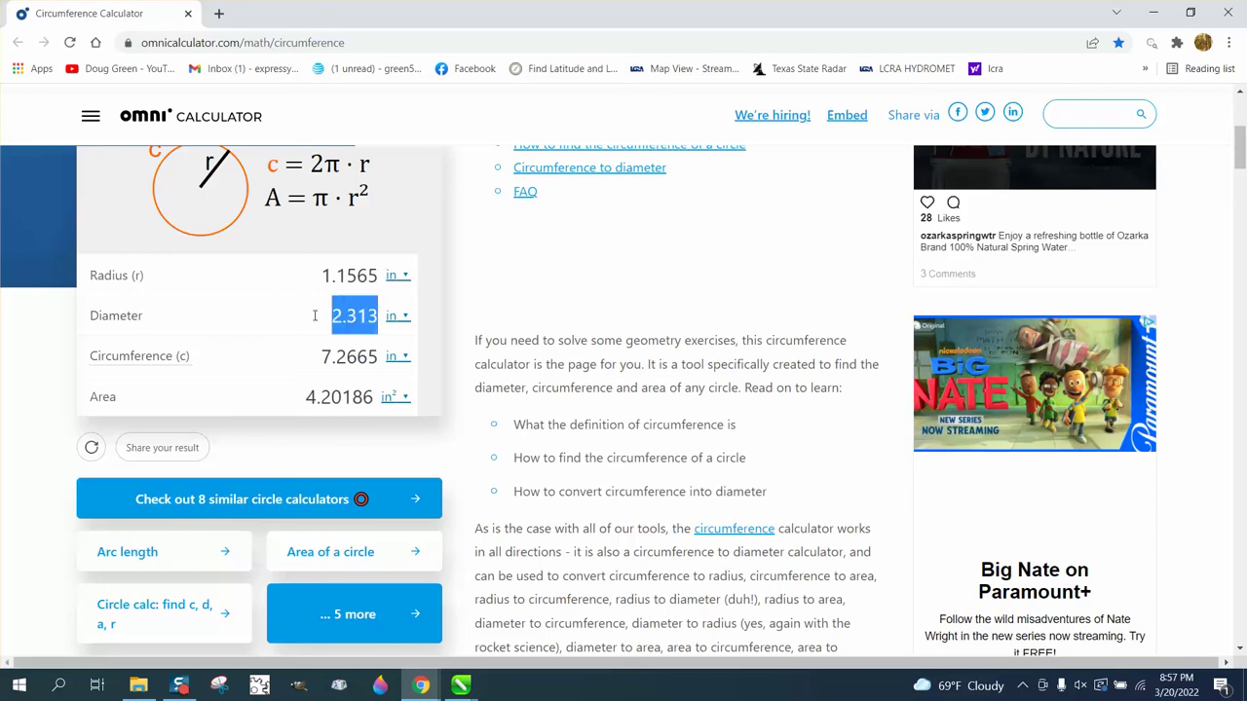
pyautogui.write('2.5')
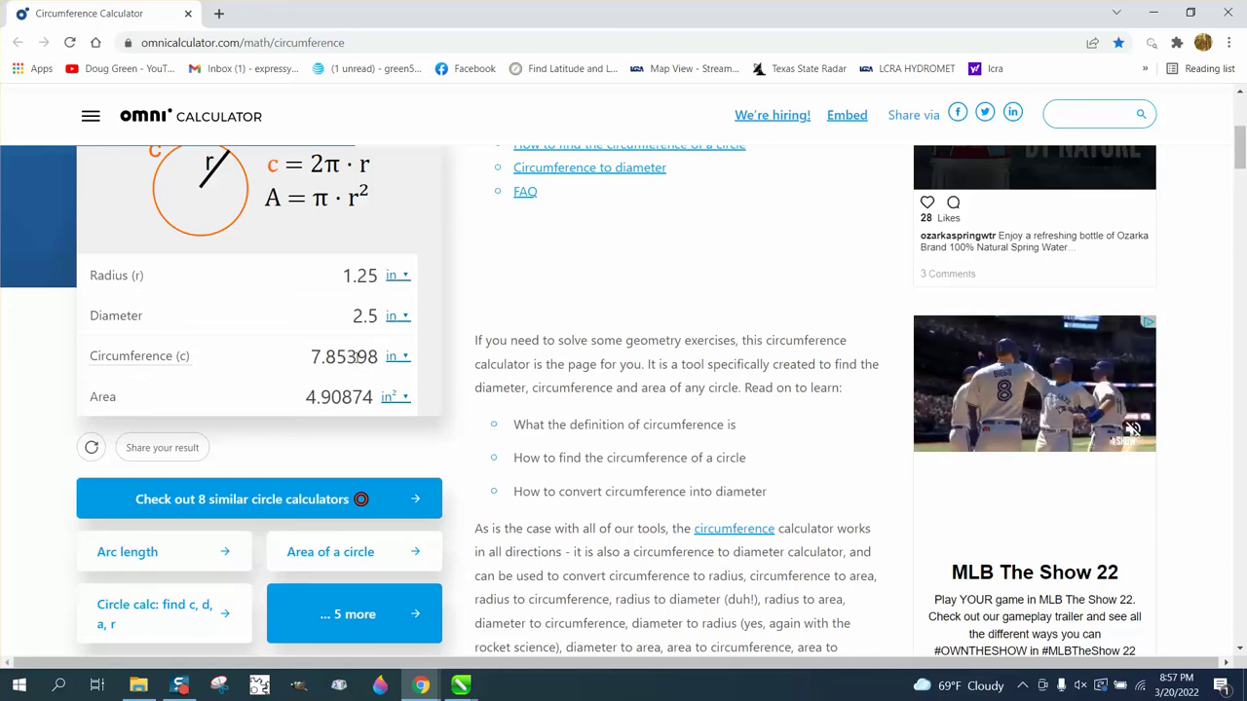
pyautogui.scroll(-2, 934, 407)
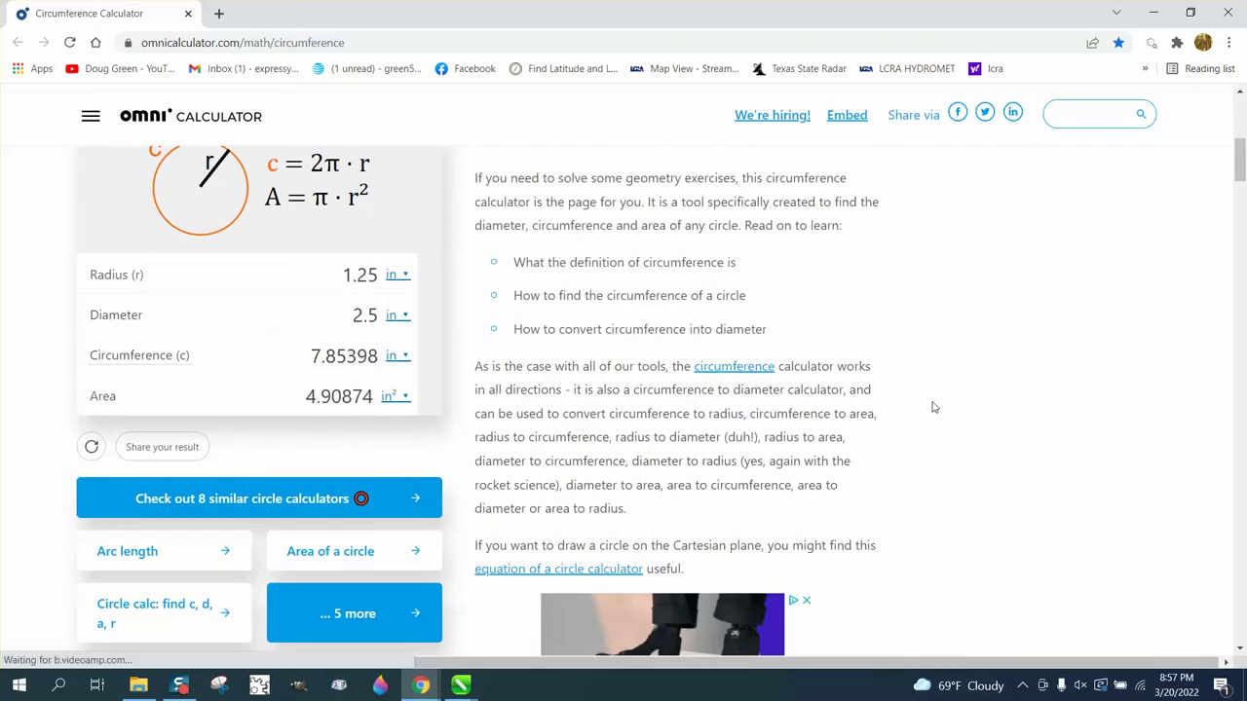
pyautogui.scroll(3, 933, 407)
pyautogui.click(466, 685)
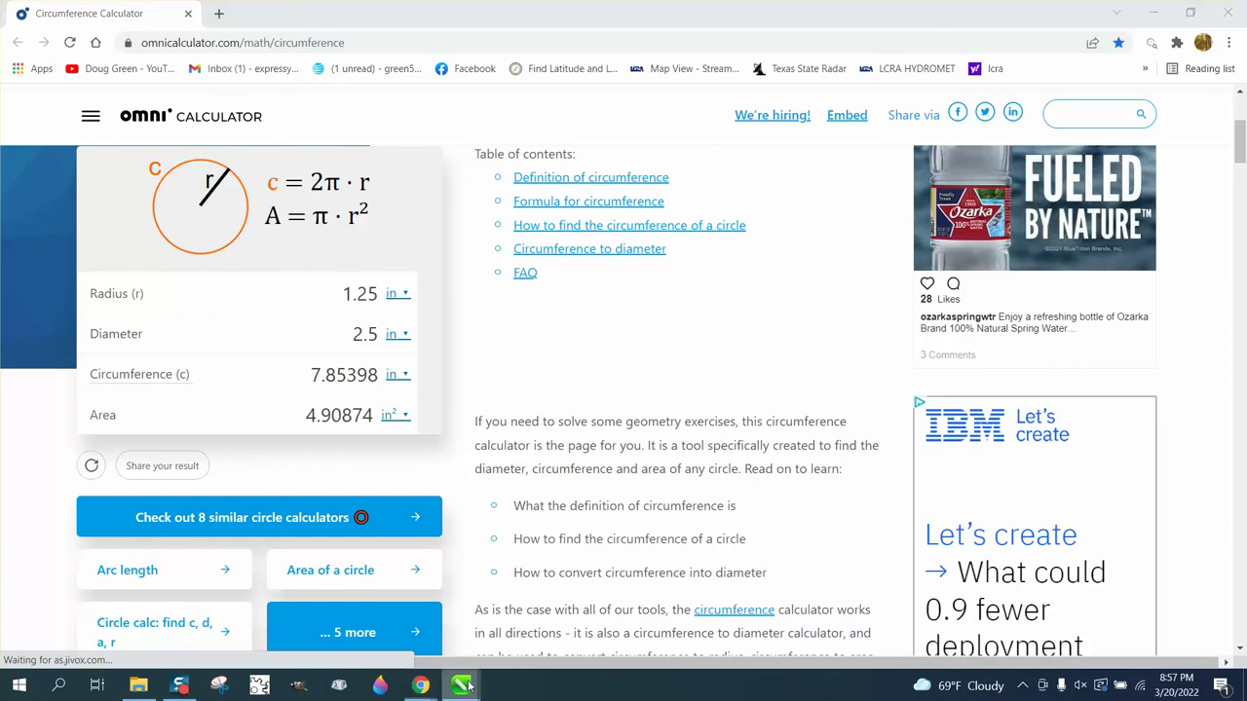
# Bring back the Untitled-3 drawing and zoom in on the cup photos and the wrap outline
pyautogui.click(578, 601)
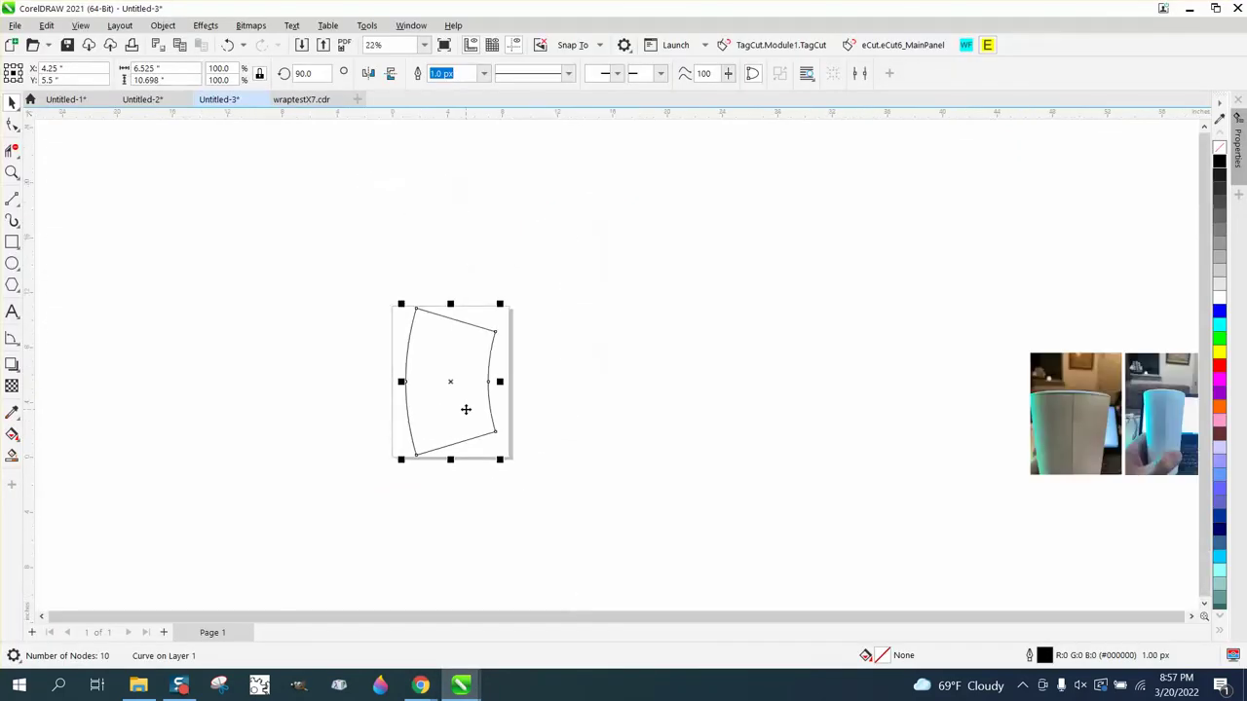
pyautogui.scroll(-1, 466, 409)
pyautogui.click(11, 173)
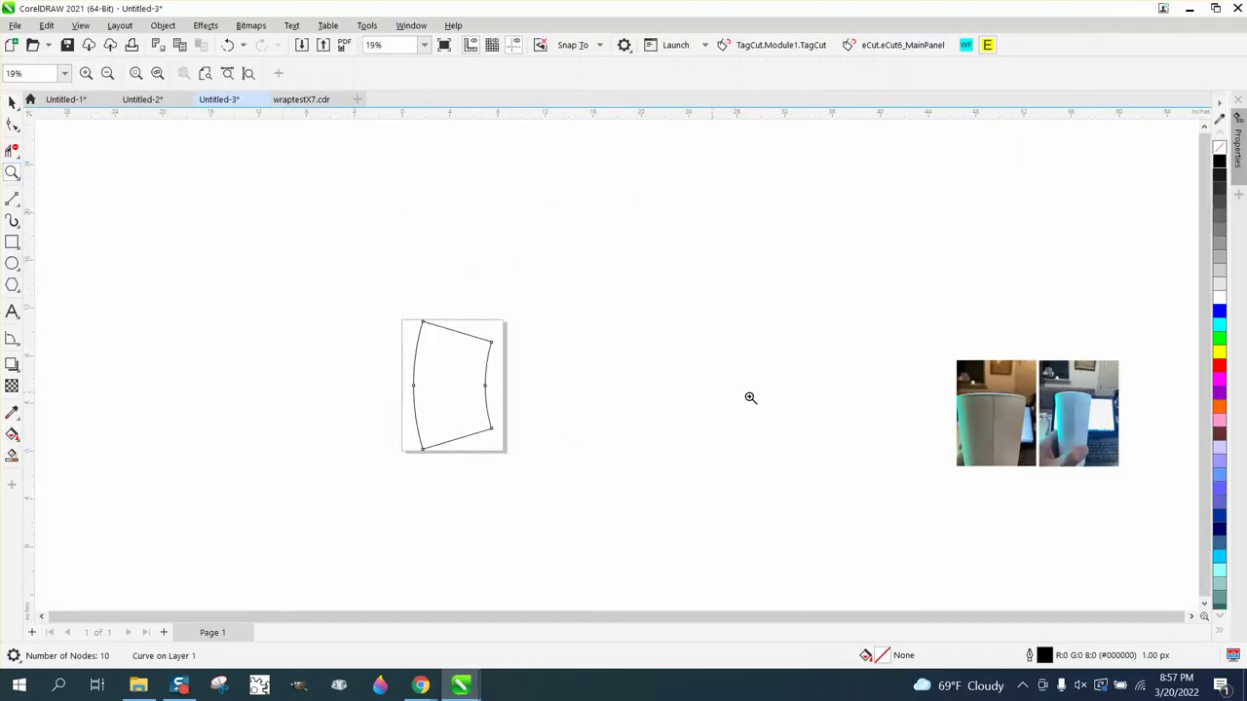
pyautogui.moveTo(944, 355); pyautogui.dragTo(1113, 474)
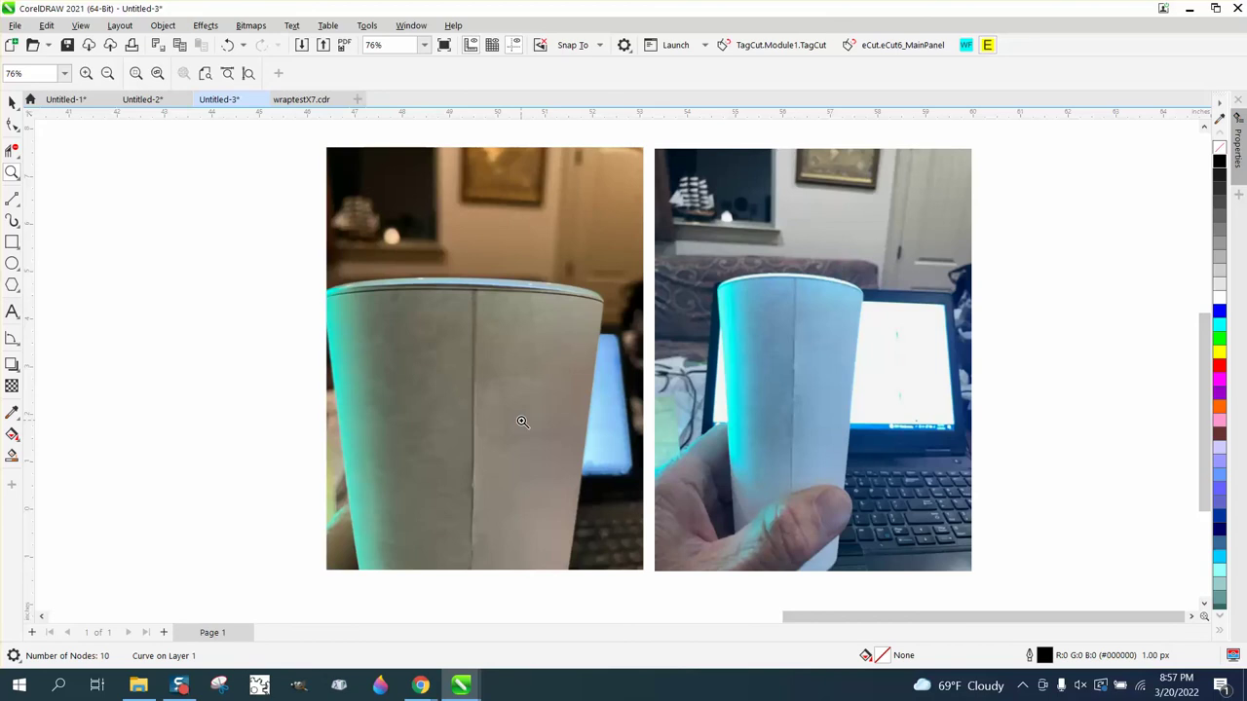
pyautogui.scroll(-5, 523, 420)
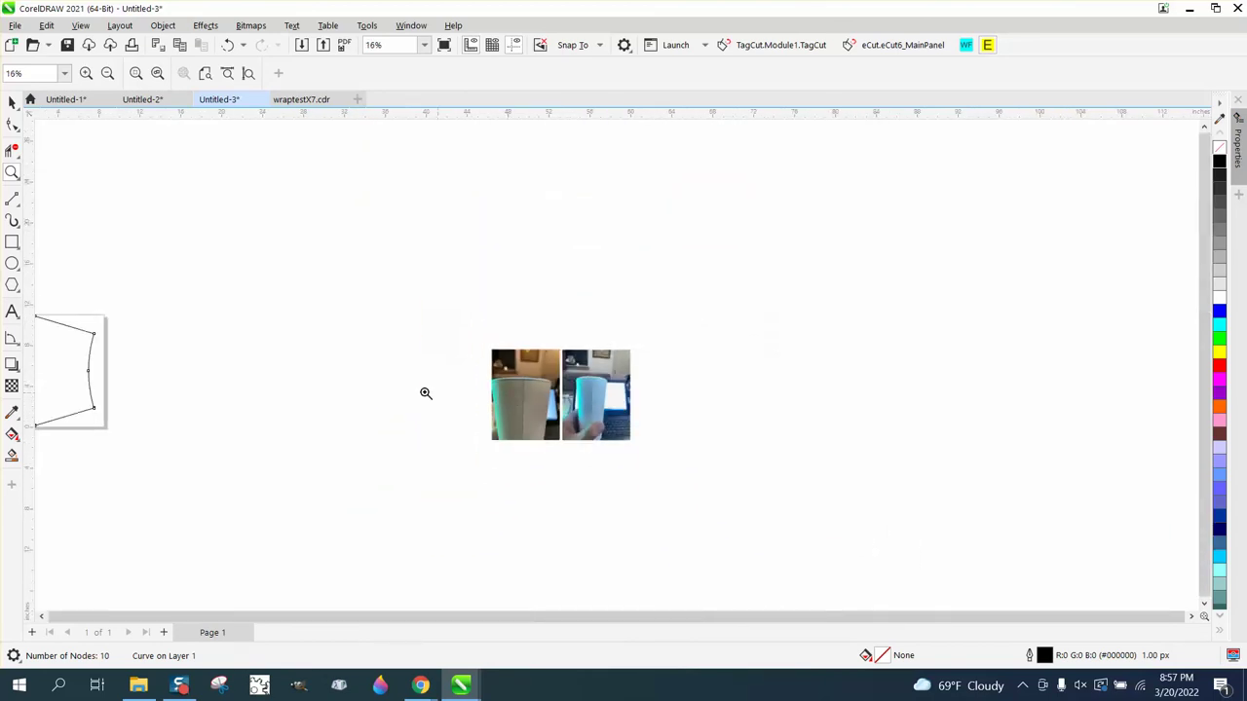
pyautogui.scroll(-1, 241, 363)
pyautogui.moveTo(84, 318); pyautogui.dragTo(192, 406)
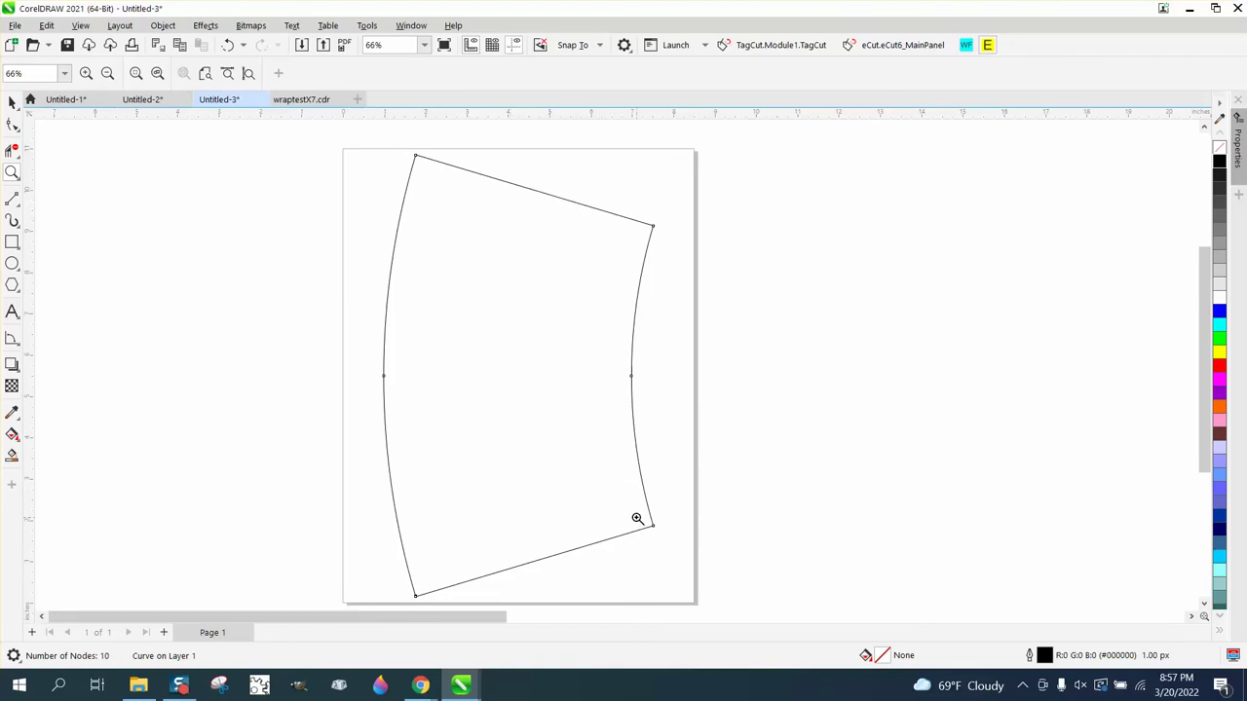
pyautogui.scroll(-1, 515, 445)
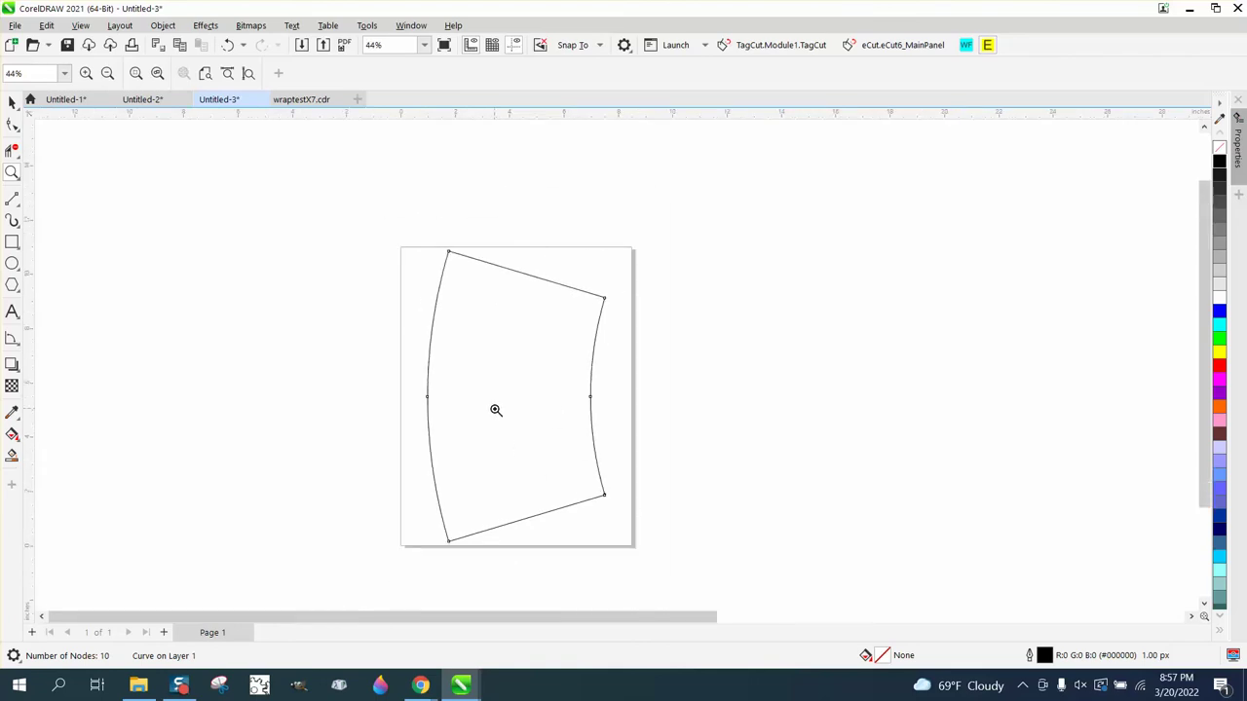